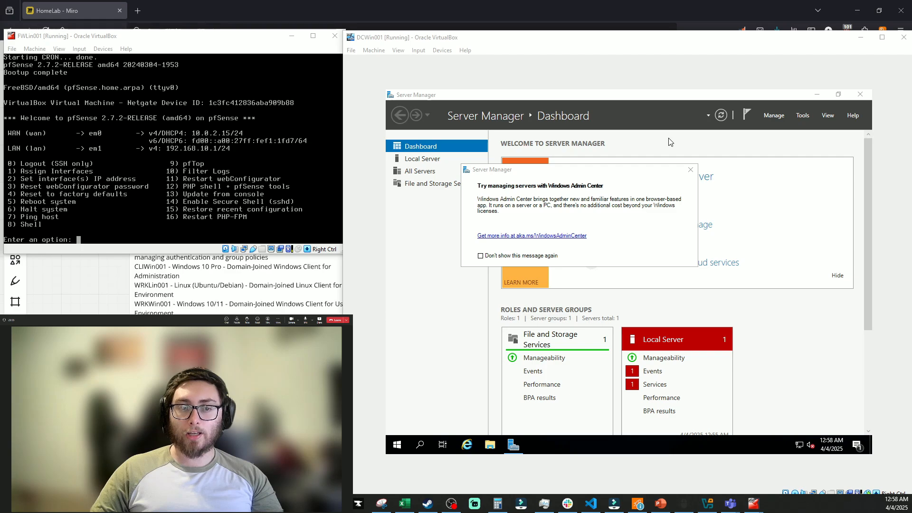
Launch Add Roles and Features with role-based installation, reaching DCWin001 server selection
click(779, 117)
click(787, 128)
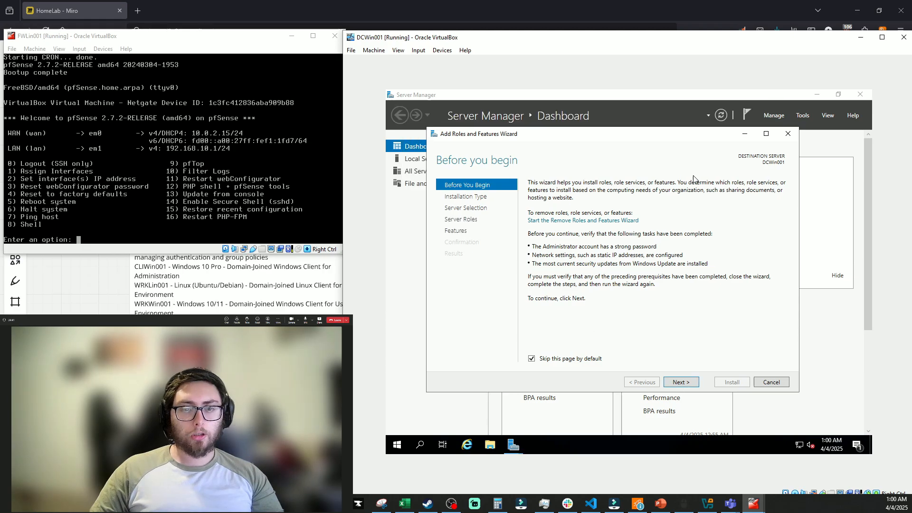
click(684, 386)
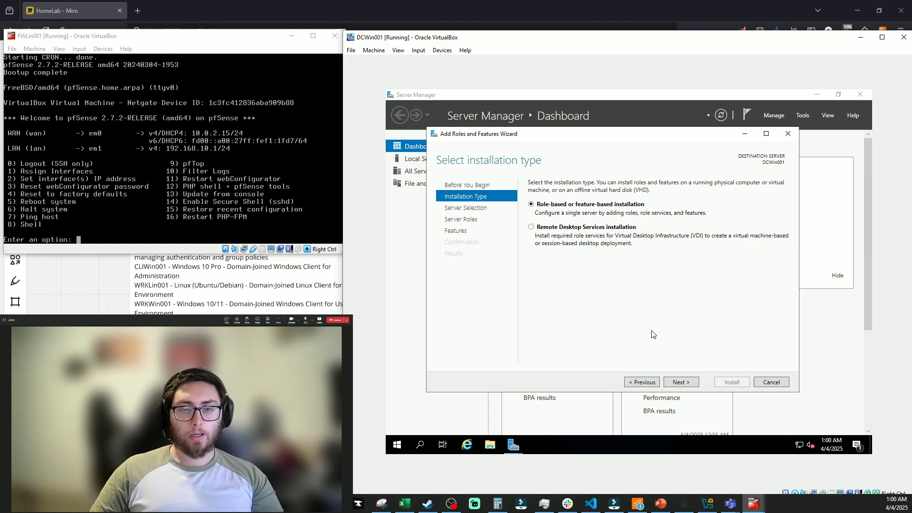
click(675, 382)
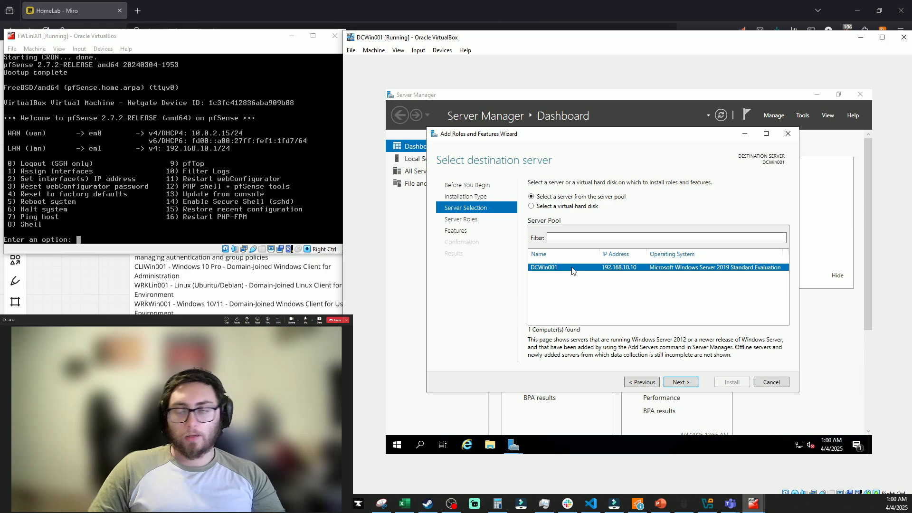
Target DCWin001 and add the AD DS and DNS Server roles with their management tools
click(679, 382)
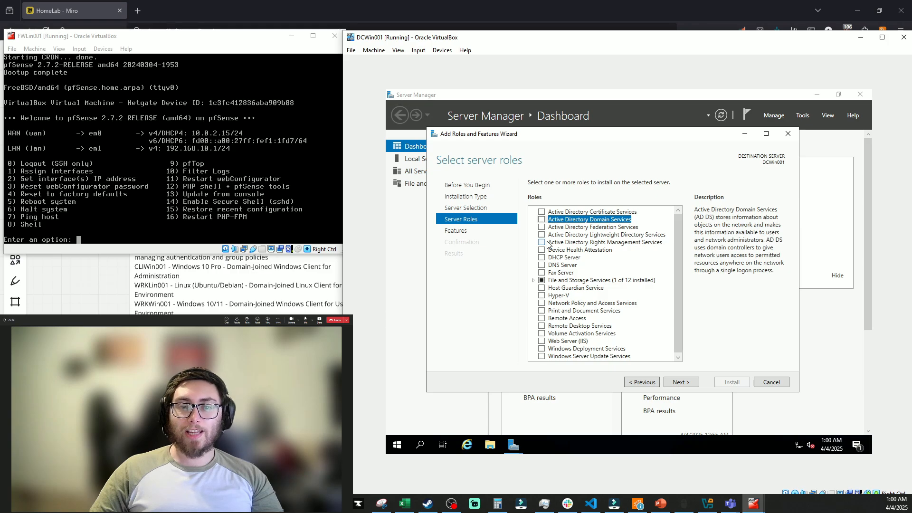
click(541, 220)
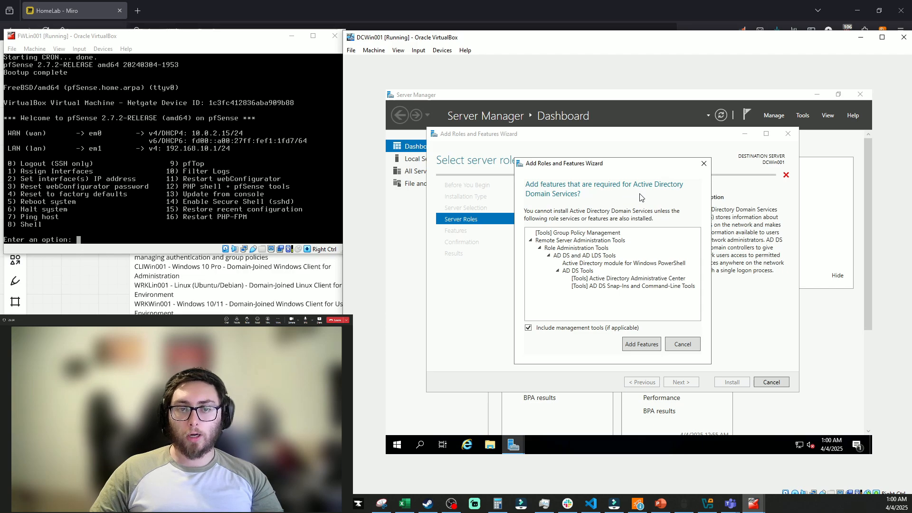
click(638, 347)
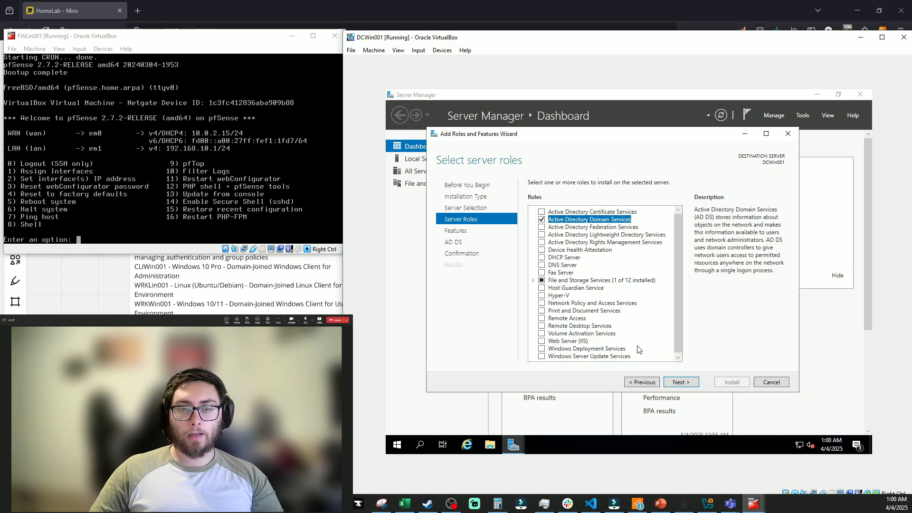
click(543, 265)
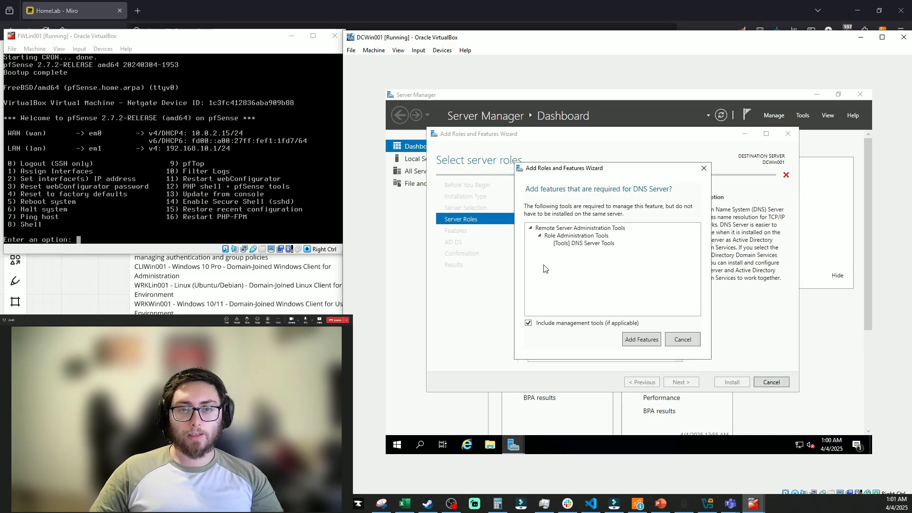
click(641, 340)
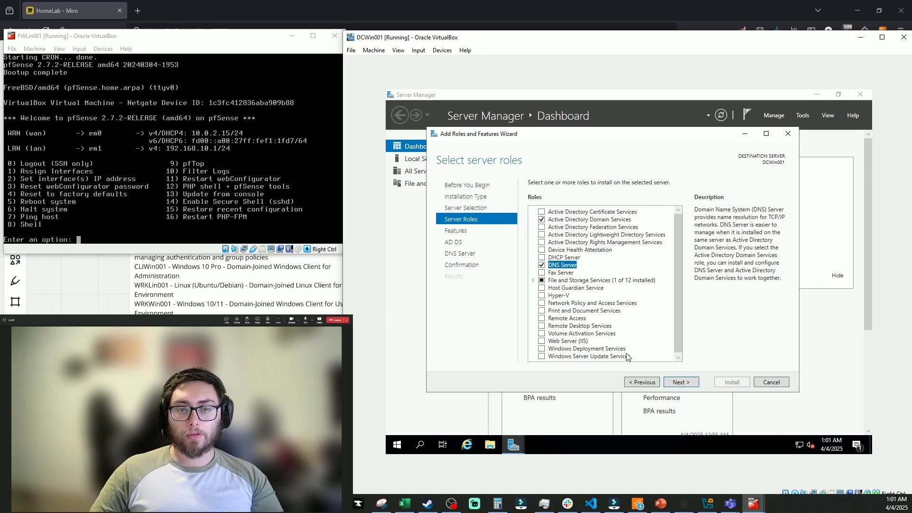
click(676, 382)
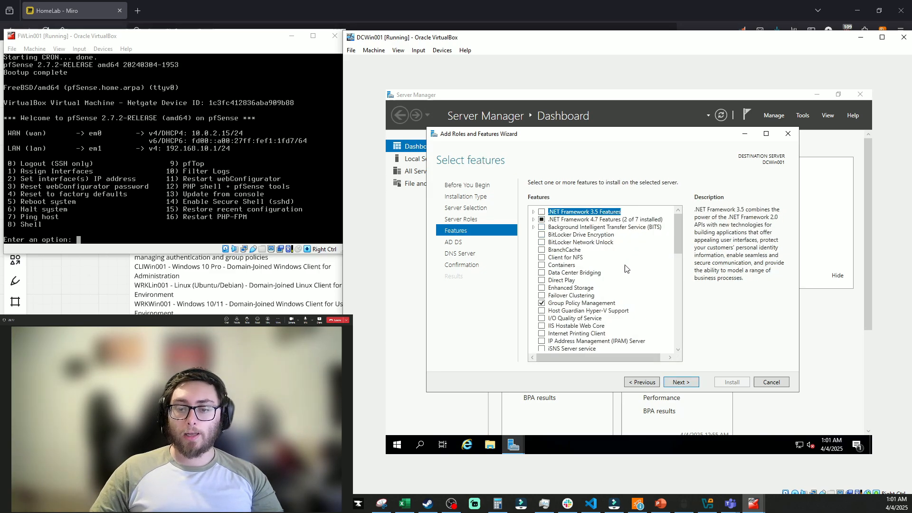
Read feature descriptions such as BitLocker Network Unlock and Enhanced Storage, keeping default features
click(589, 242)
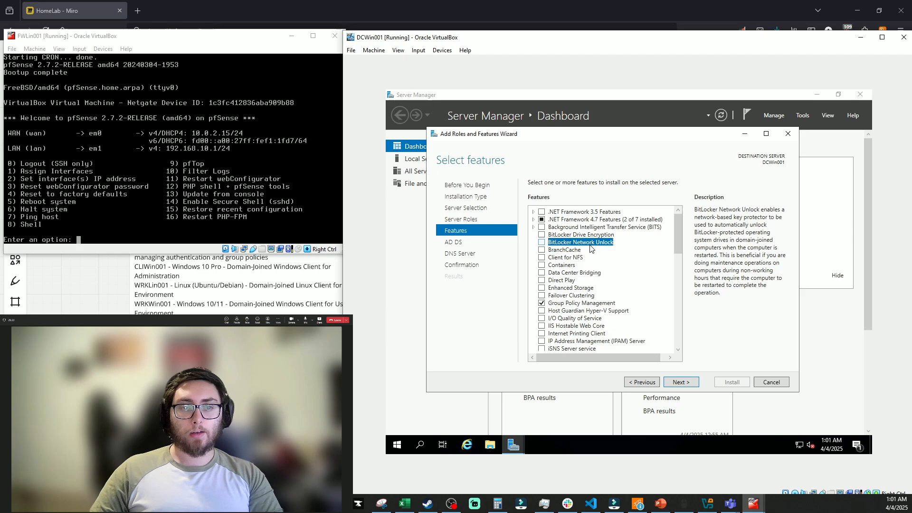
key(Down)
key(Down)
key(Down)
key(Down)
key(Down)
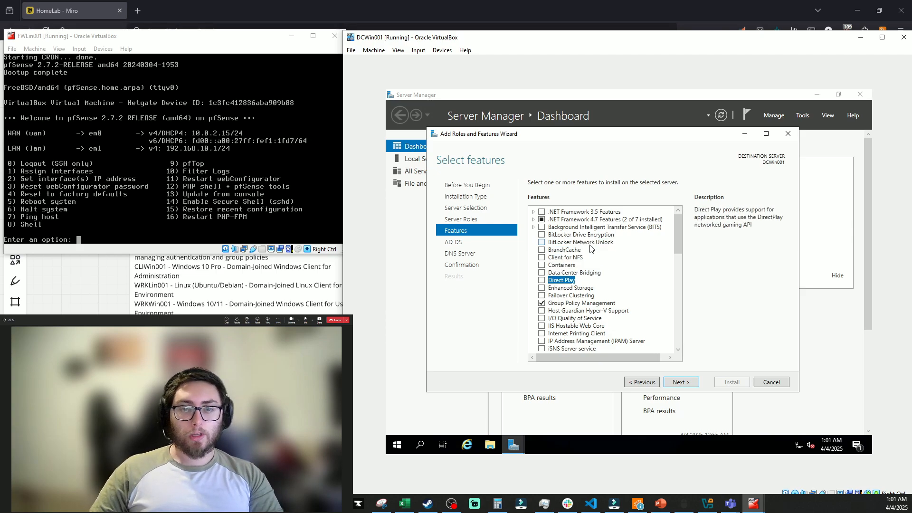
key(Down)
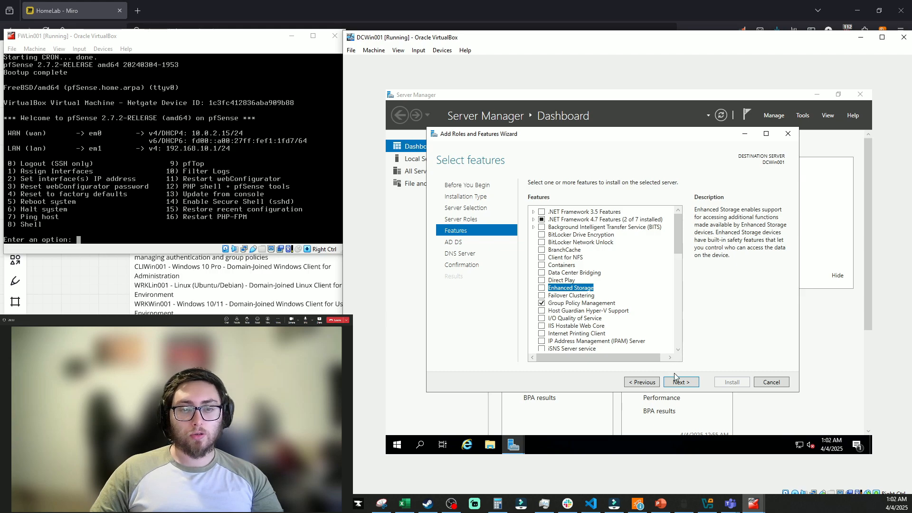
click(683, 382)
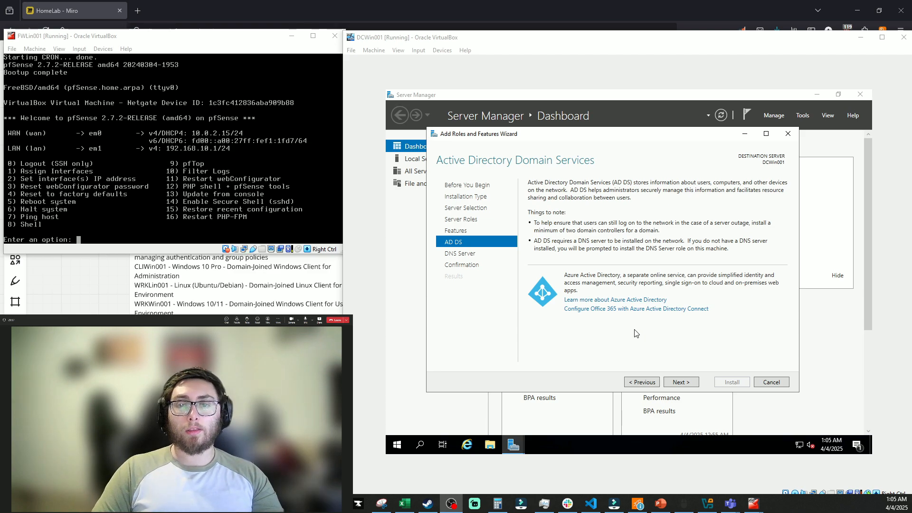
Advance from the AD DS notes to the DNS Server information page
click(684, 383)
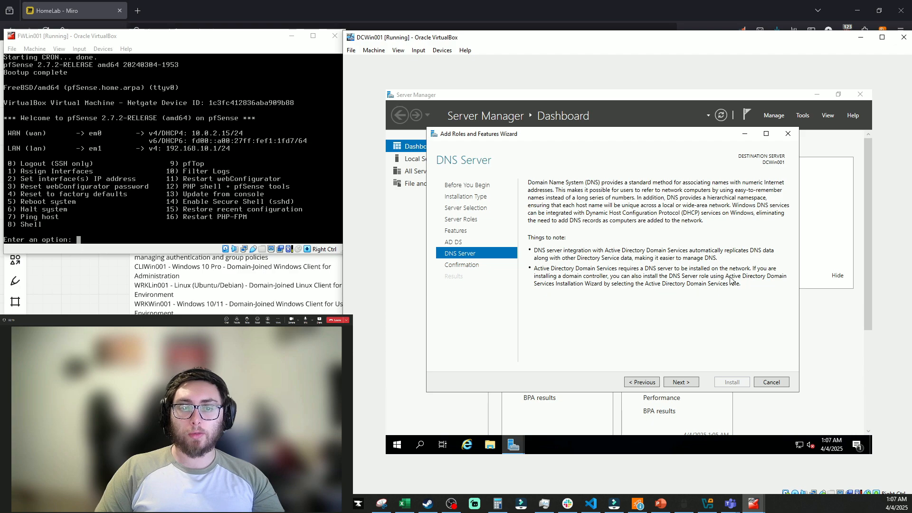
Allow automatic restart, install AD DS and DNS Server, and check the post-deployment notification
click(696, 383)
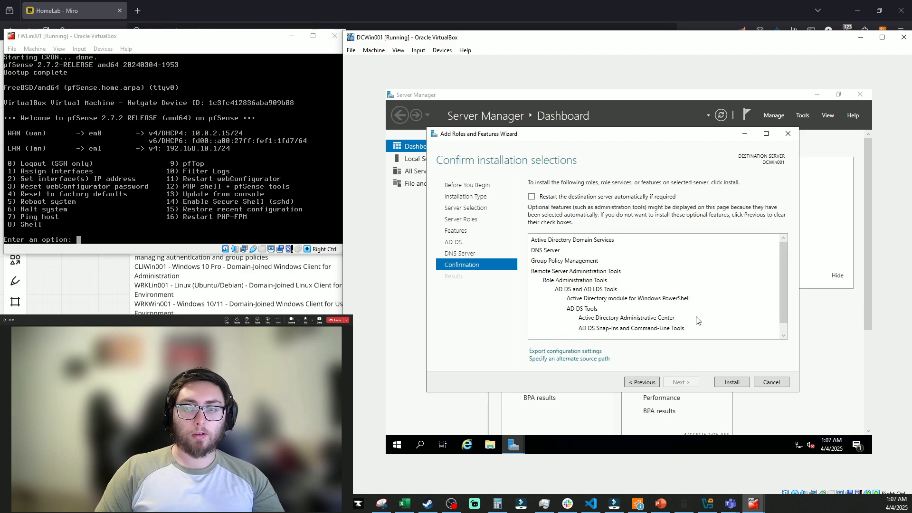
click(564, 197)
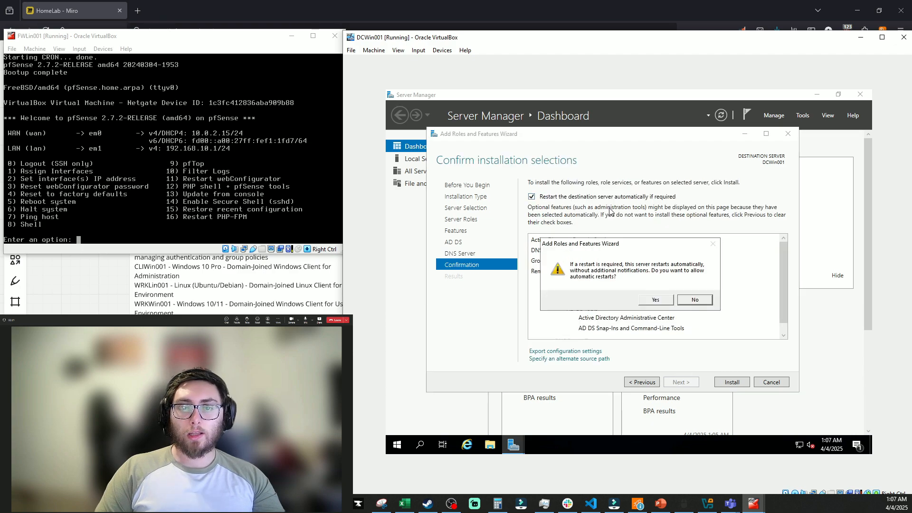
click(656, 300)
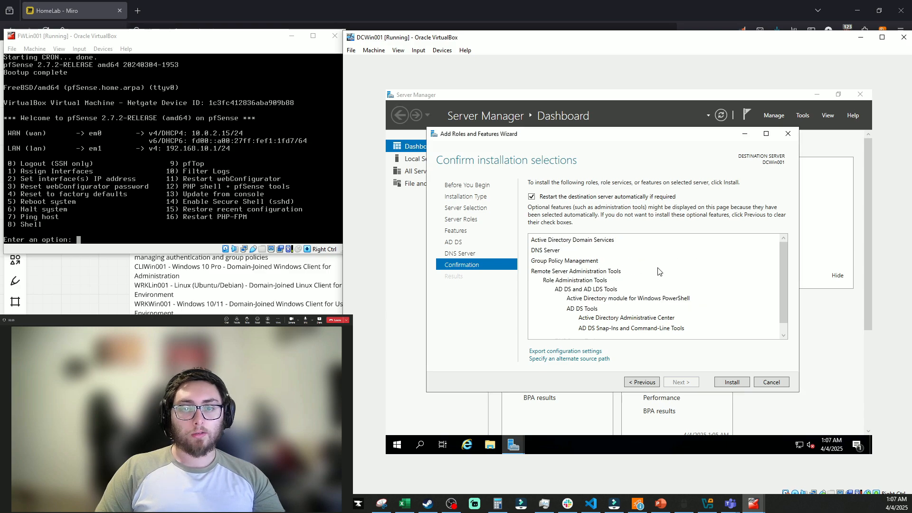
scroll(660, 272, down, 1)
scroll(627, 306, up, 1)
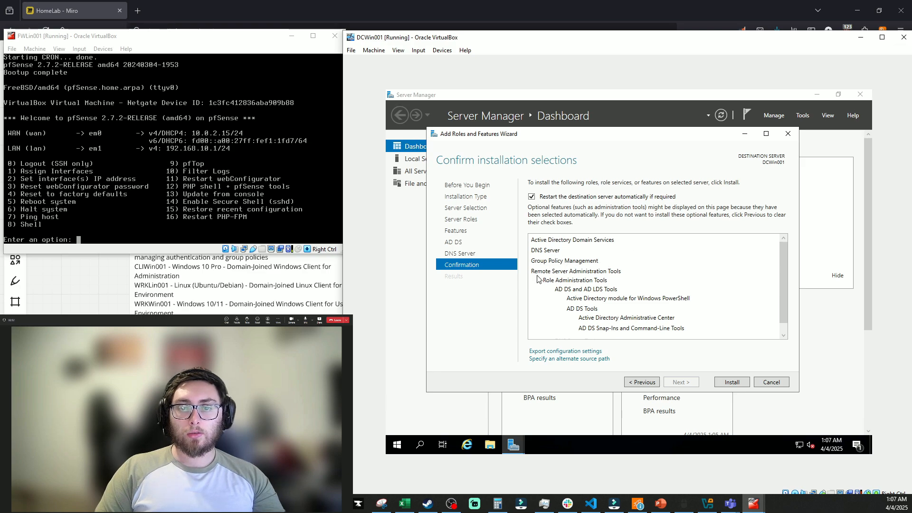
scroll(639, 280, down, 1)
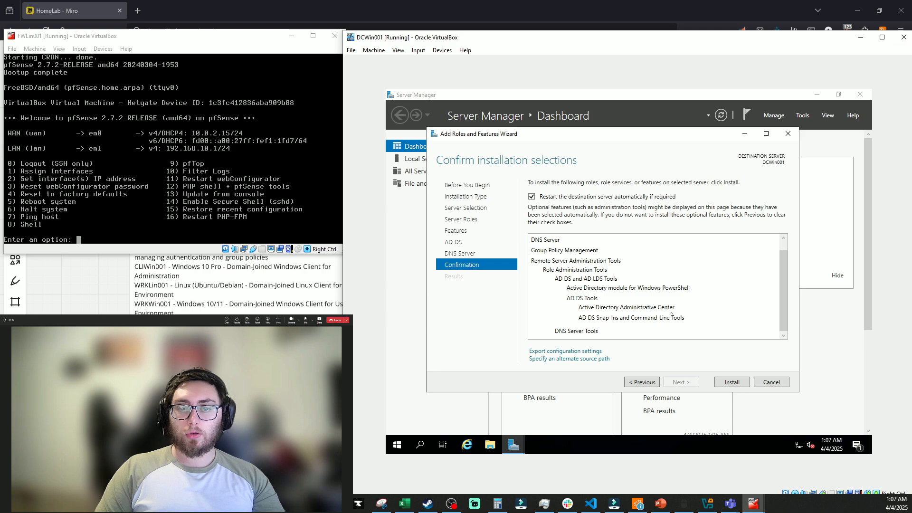
click(729, 381)
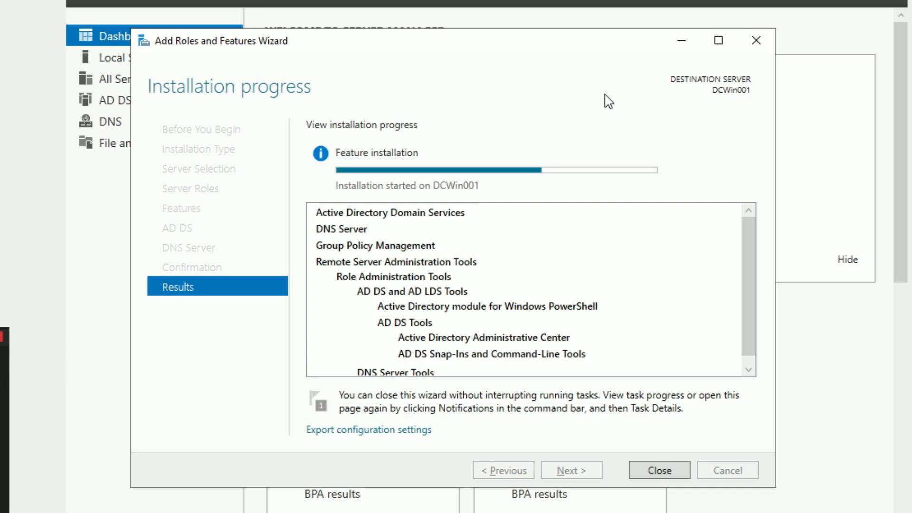
click(685, 5)
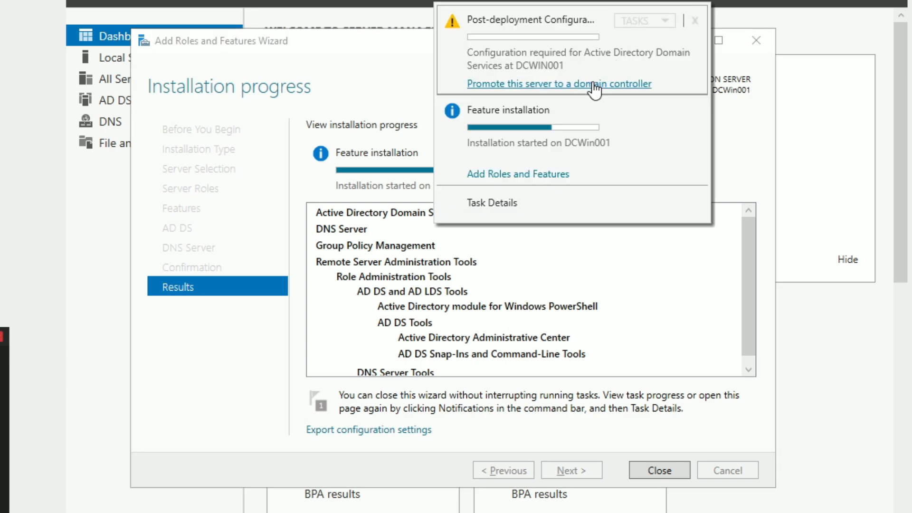
Promote the server by adding a new forest with root domain slothlab.local
click(593, 85)
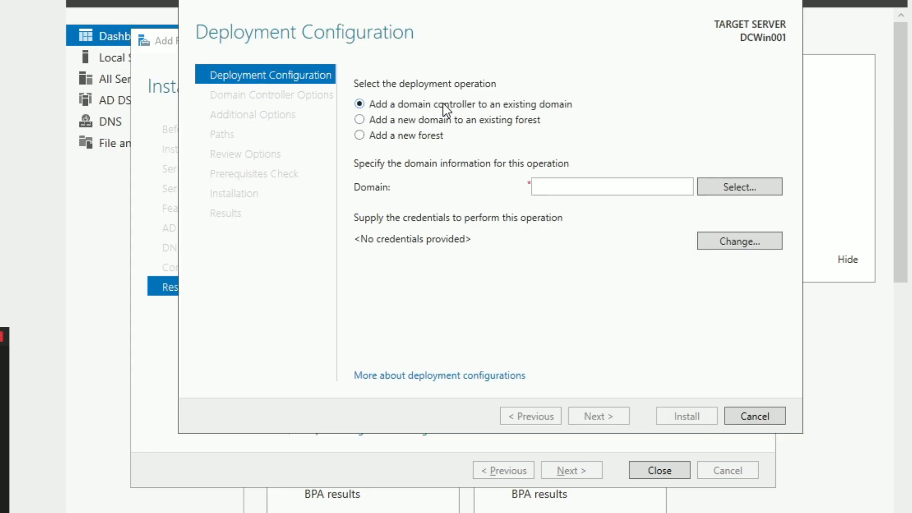
click(434, 137)
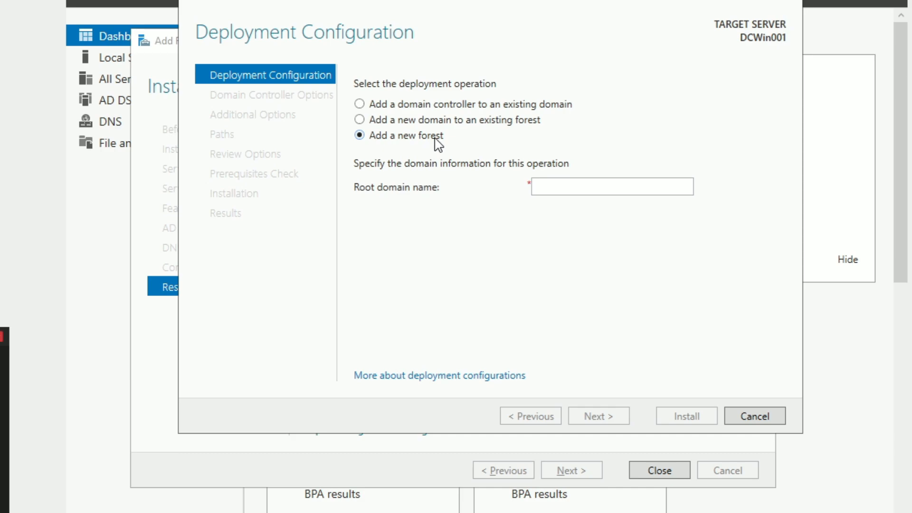
click(562, 189)
text(slothlab.local)
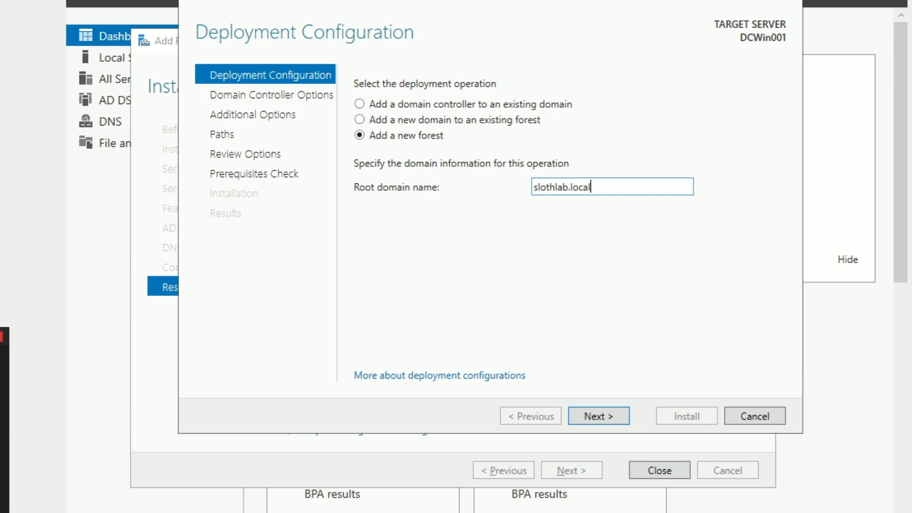
click(604, 421)
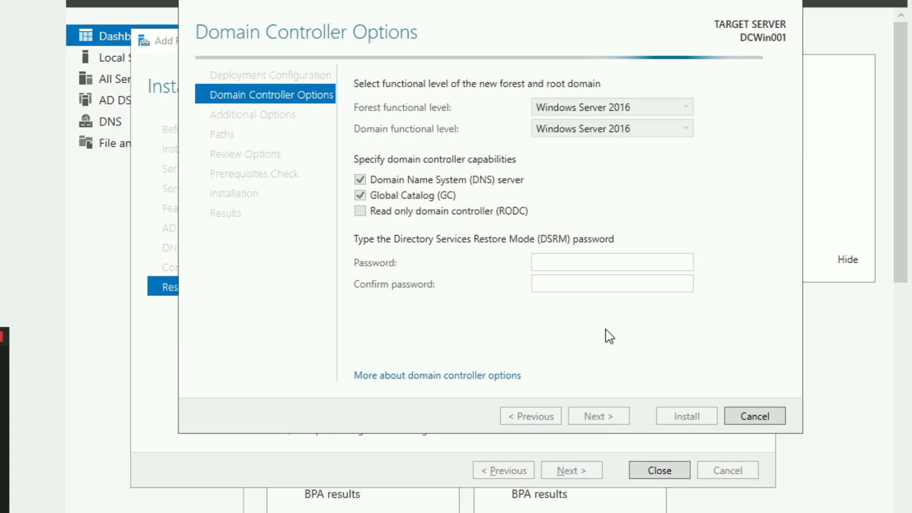
Keep Windows Server 2016 as both forest and domain functional level
click(592, 112)
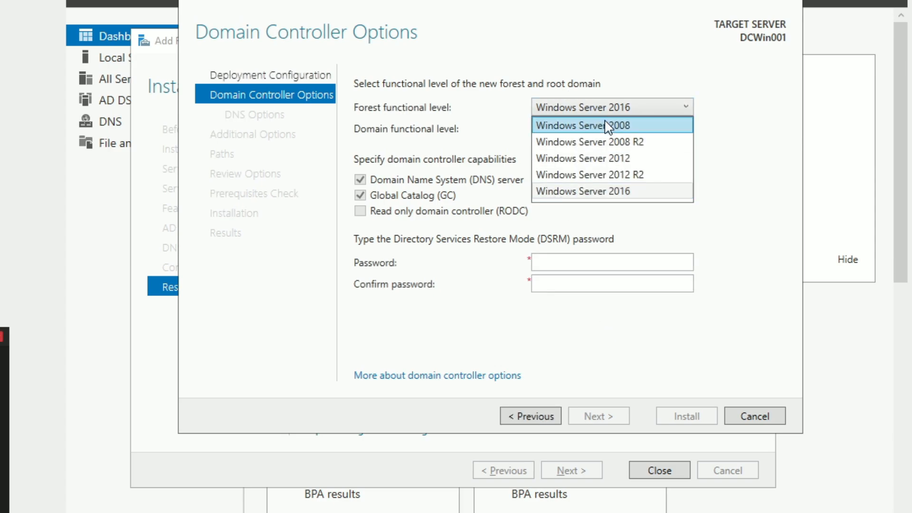
click(612, 112)
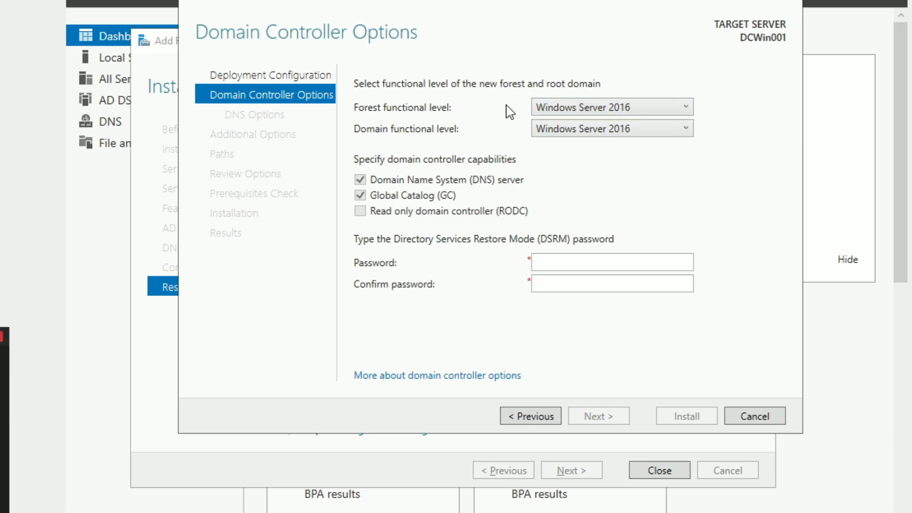
click(571, 129)
click(571, 129)
Enter and confirm the DSRM password, then continue to DNS Options
click(557, 263)
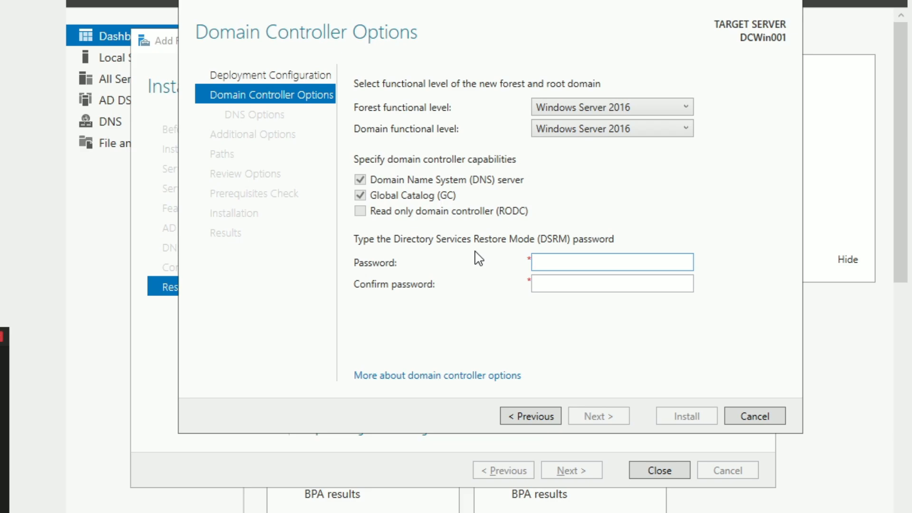
text(•••••••••)
key(Tab)
text(•••••••••)
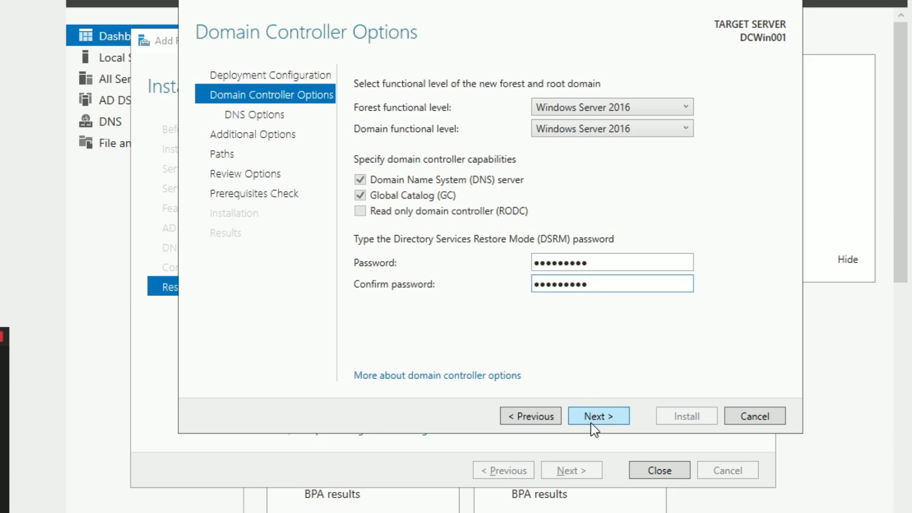
click(594, 427)
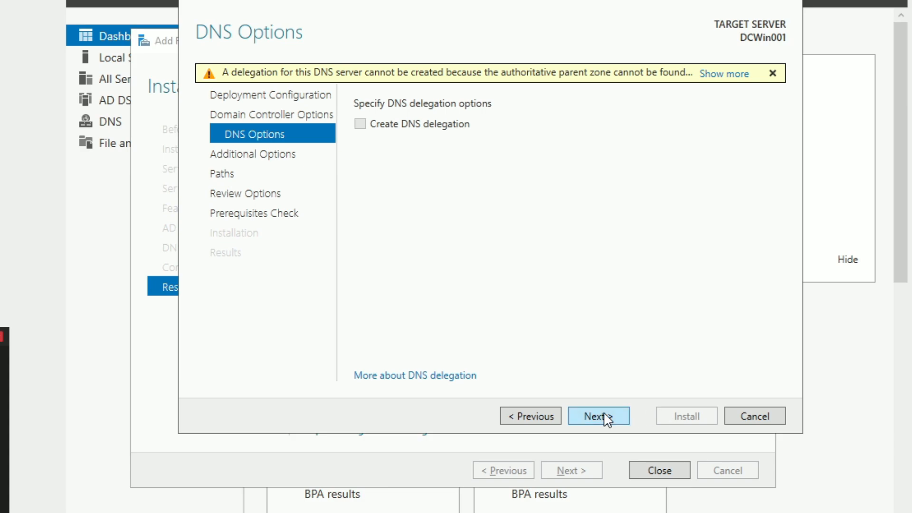
Skip DNS delegation, keep NetBIOS name SLOTHLAB and the default NTDS/SYSVOL paths
click(604, 416)
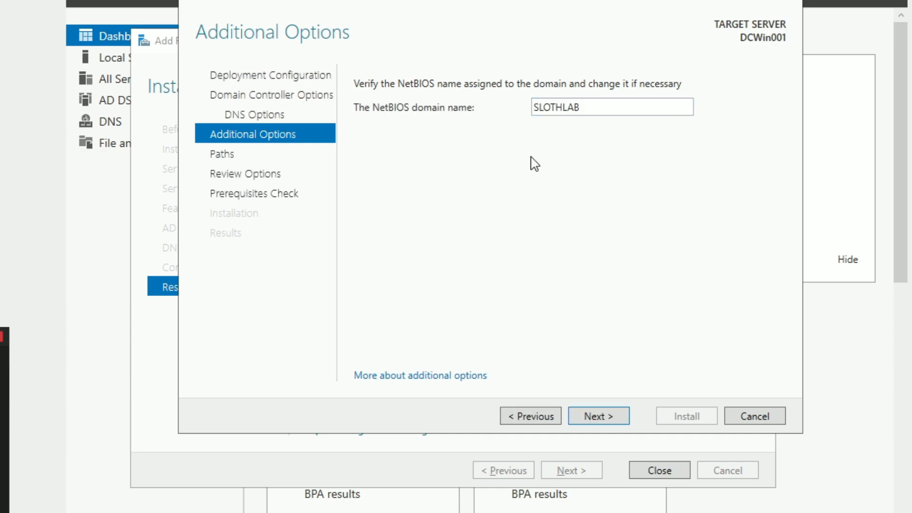
click(602, 419)
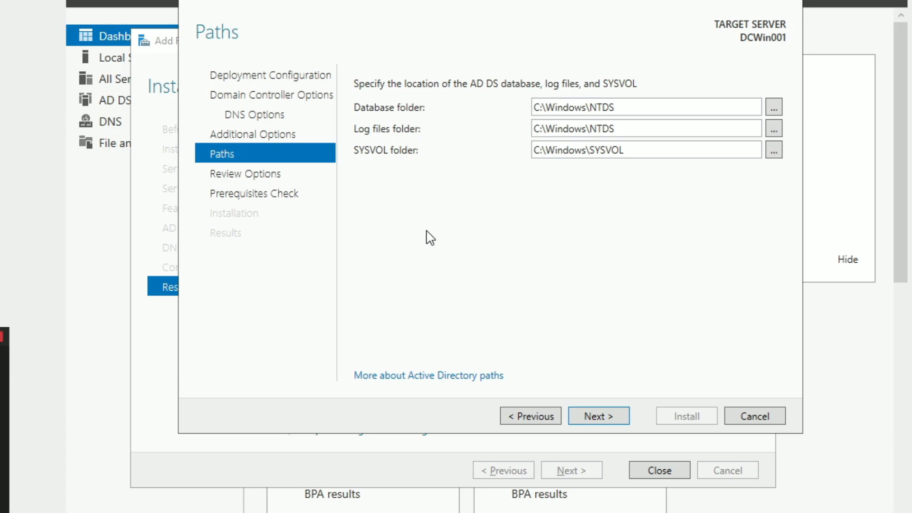
click(620, 415)
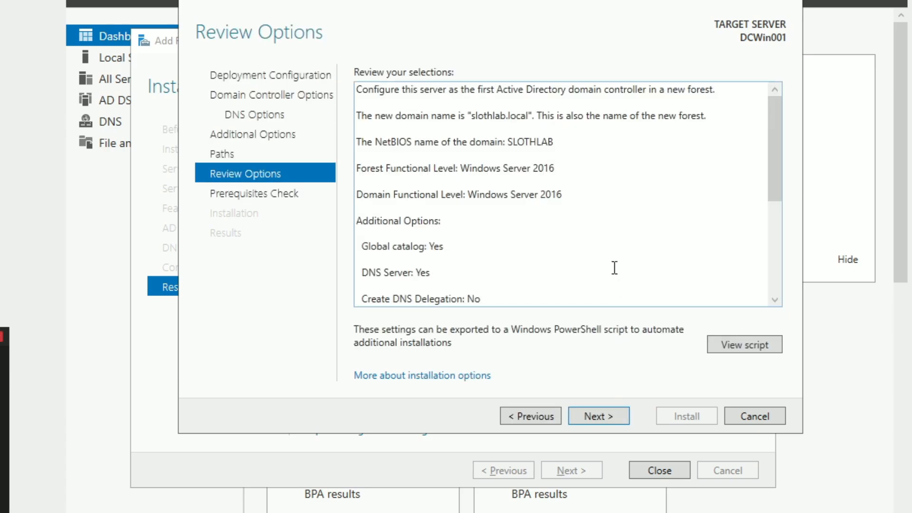
Review the slothlab.local forest summary and run the prerequisites check
scroll(655, 171, down, 2)
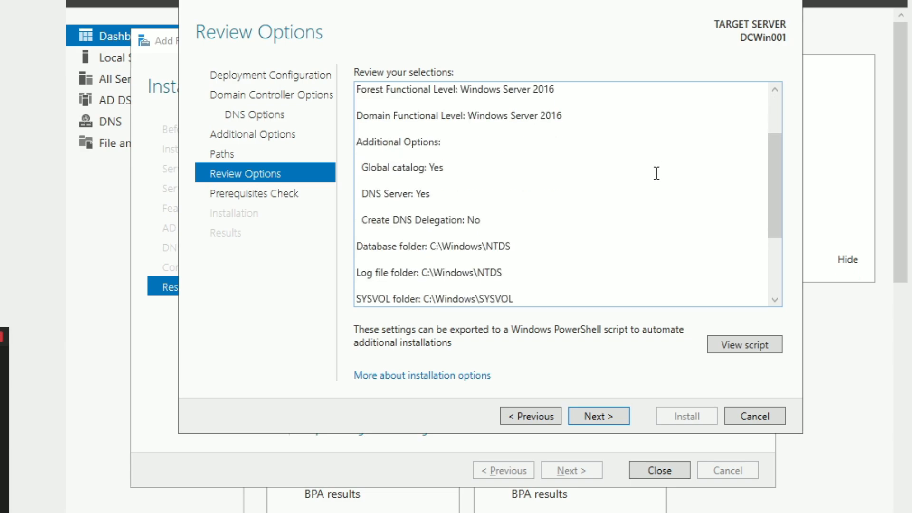
click(606, 415)
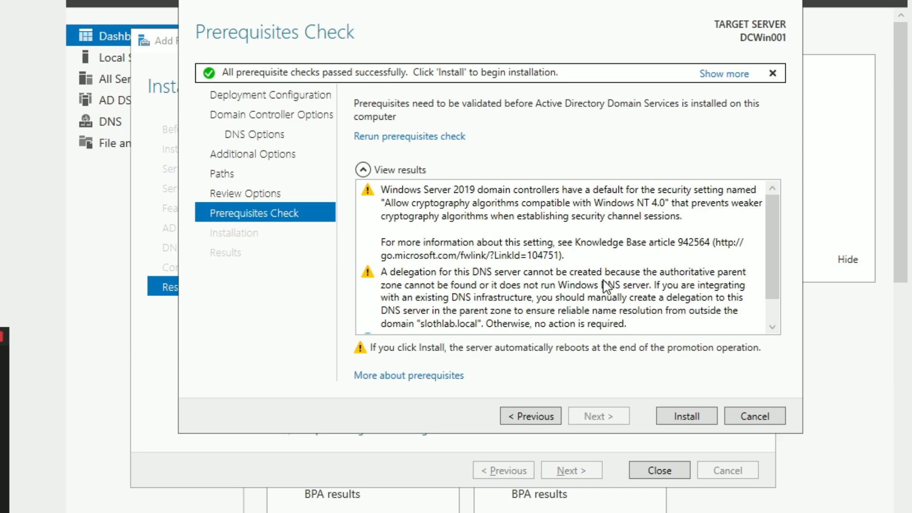
Check the prerequisite results and install AD DS to make DCWin001 the domain controller
scroll(617, 218, down, 2)
scroll(616, 218, up, 2)
scroll(370, 248, down, 1)
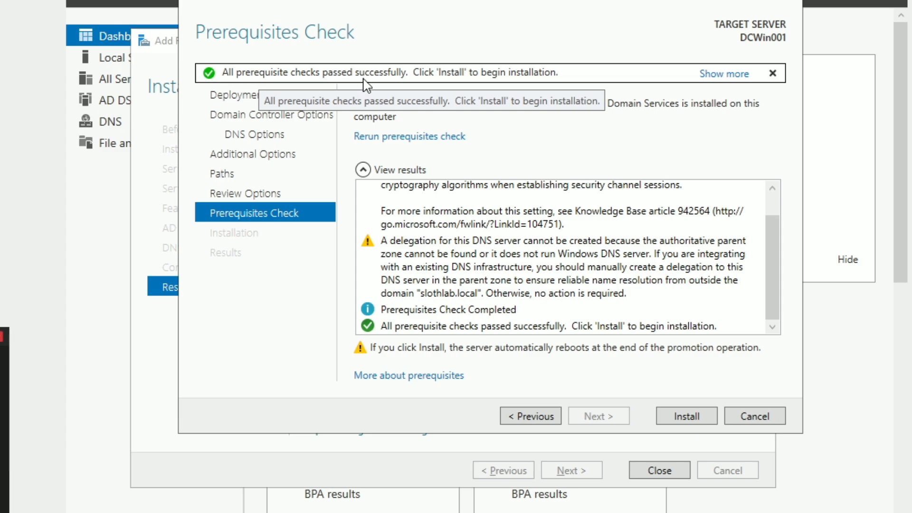
click(683, 416)
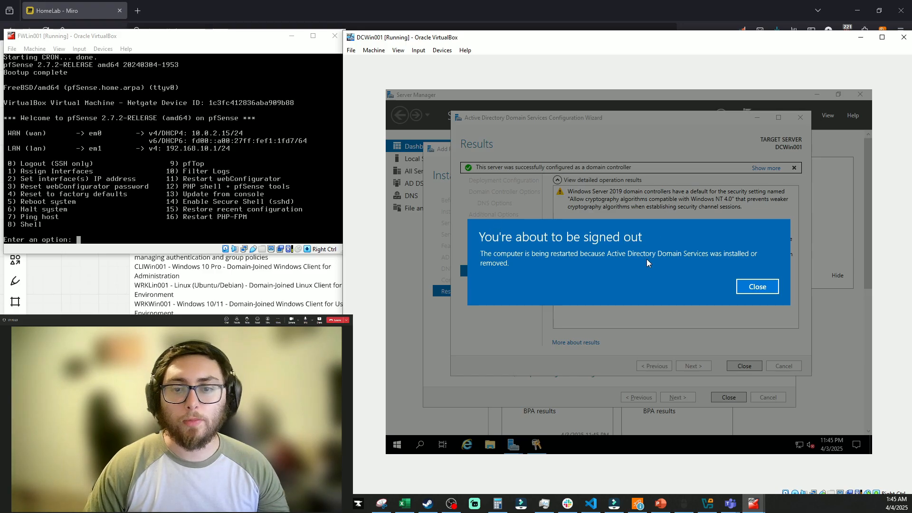
Close the sign-out notice and wizard, then sign back in as the domain Administrator after the reboot
click(751, 288)
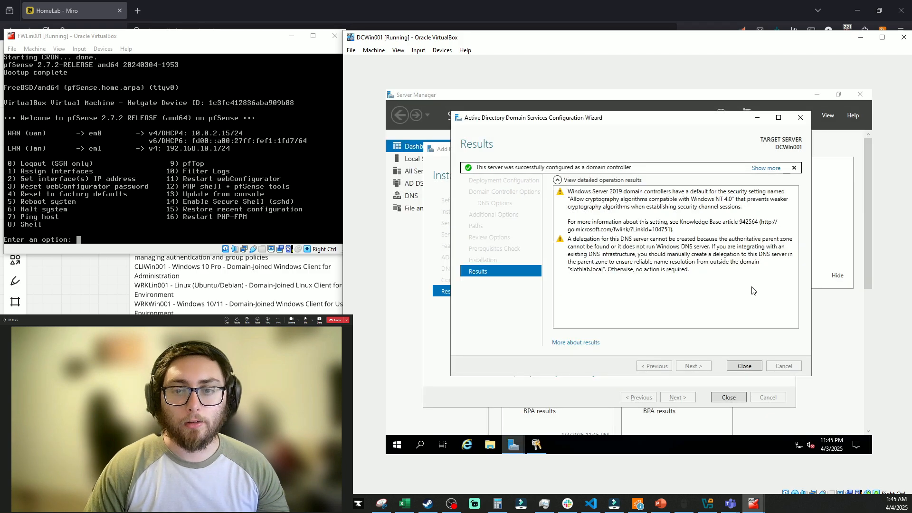
click(741, 368)
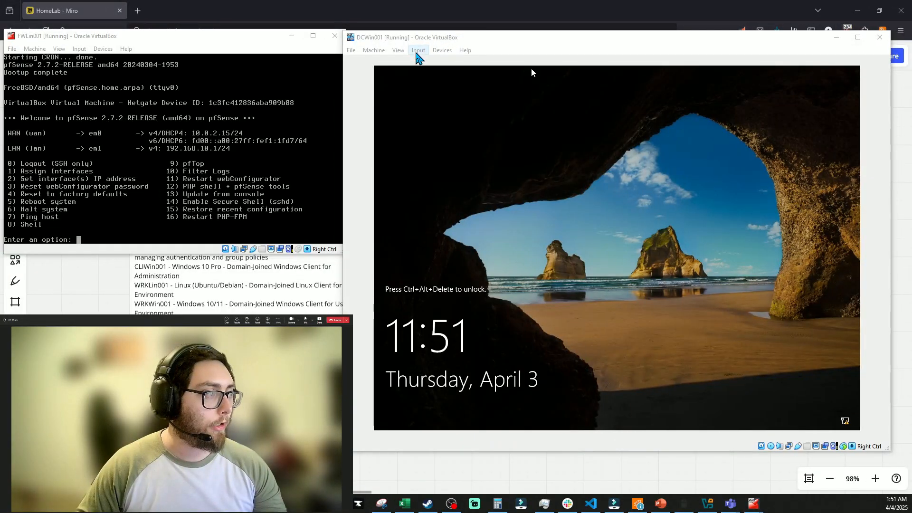
click(417, 50)
mouse_move(431, 63)
click(517, 88)
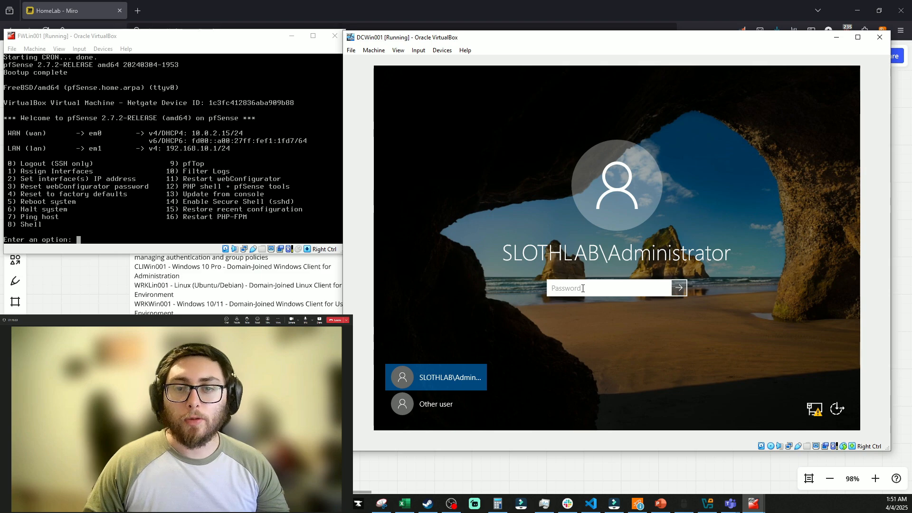
click(582, 288)
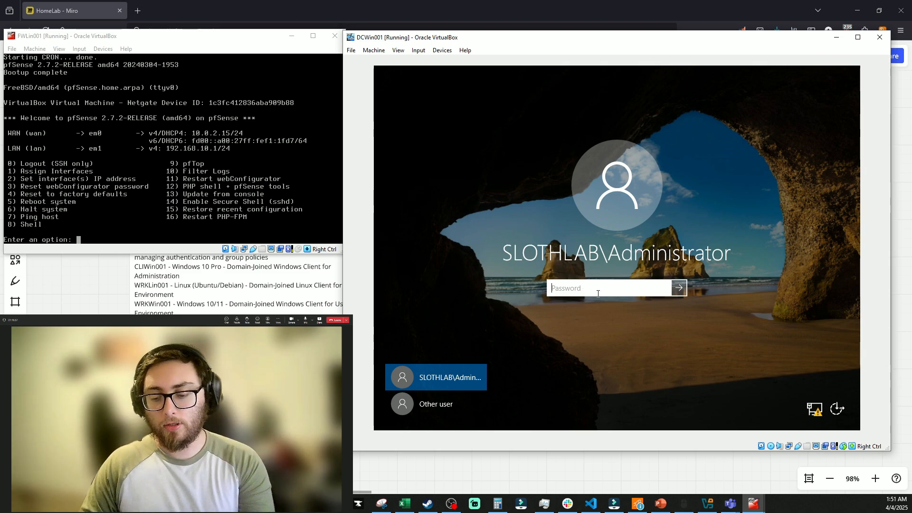
text(**********)
key(Return)
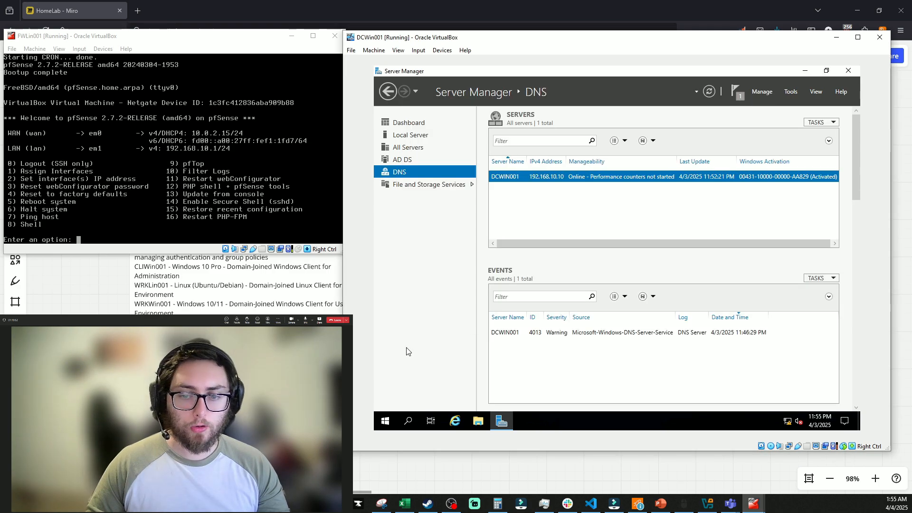
Launch DNS Manager and browse the slothlab.local forward zone records and the reverse lookup zones
click(391, 417)
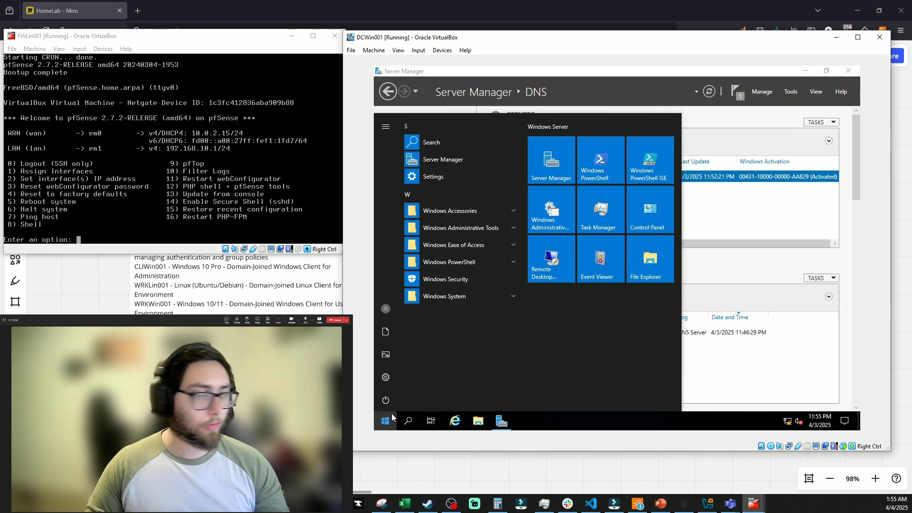
text(dns)
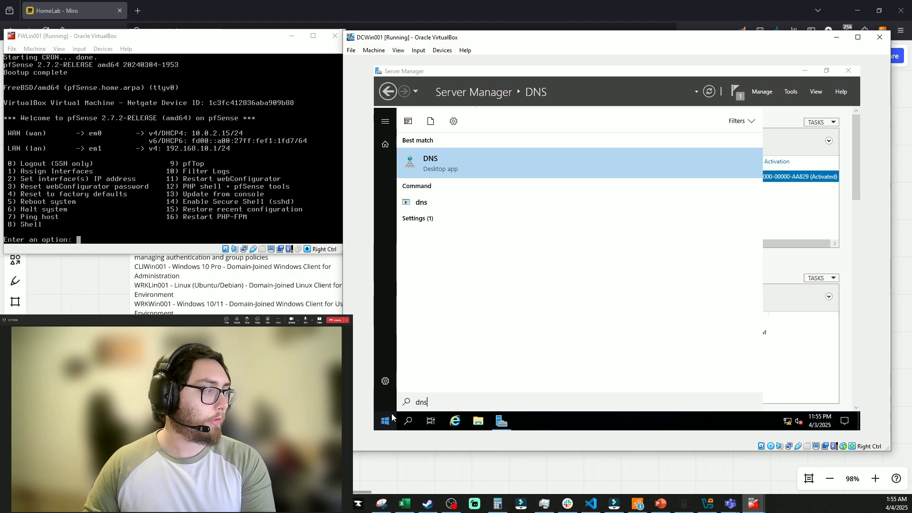
key(Return)
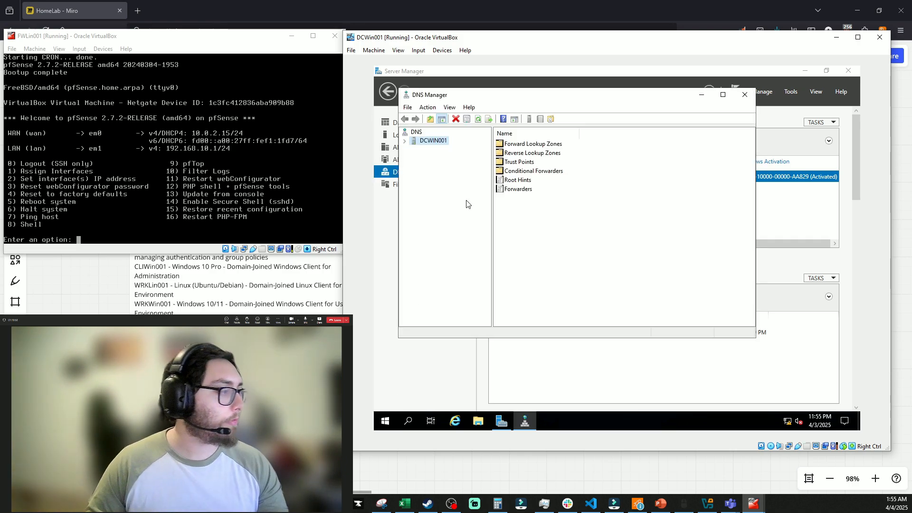
double_click(518, 145)
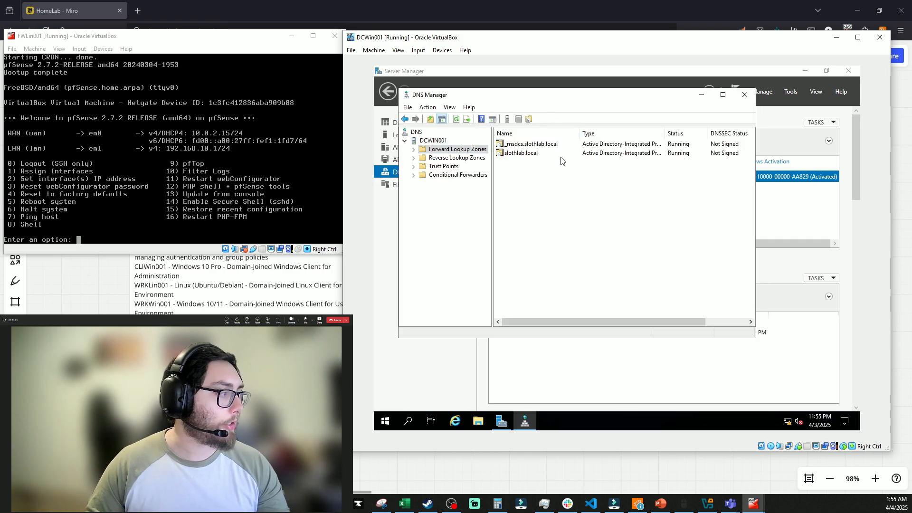
double_click(519, 153)
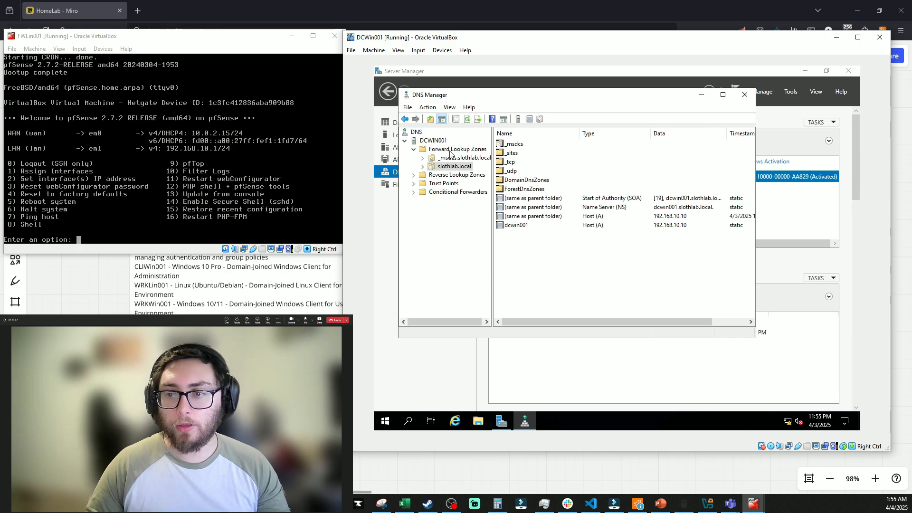
click(456, 175)
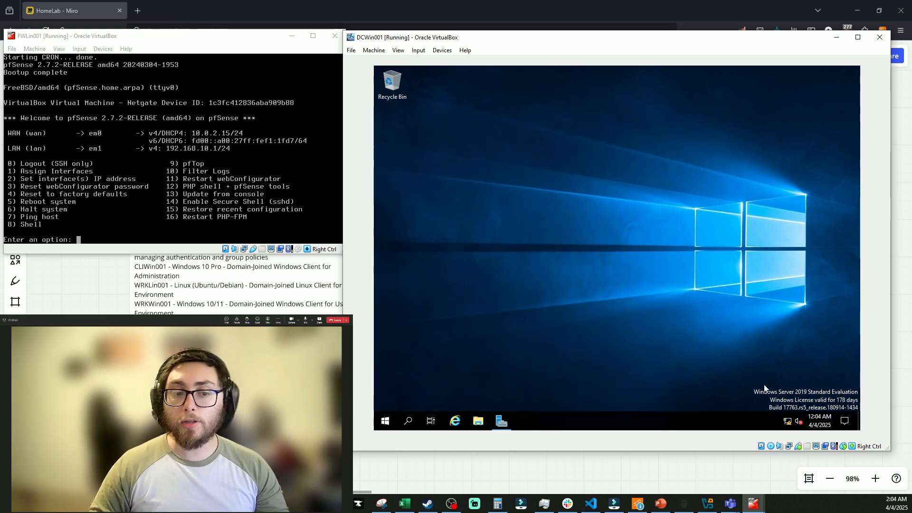
Check the server's network status and reach the Network and Sharing Center through network settings
click(786, 421)
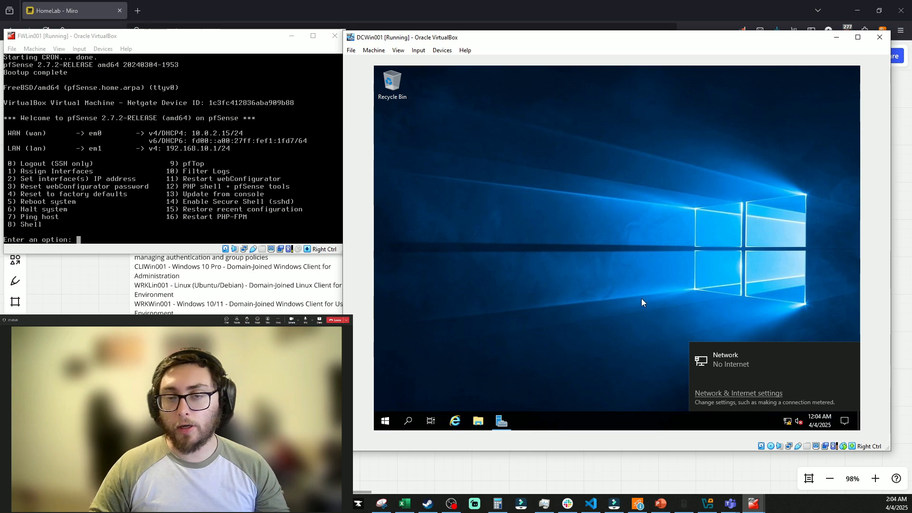
click(585, 278)
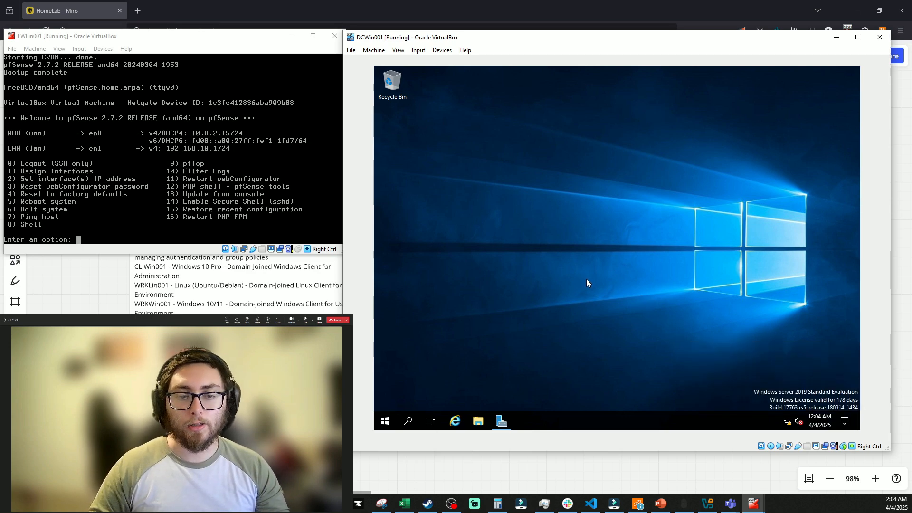
click(384, 420)
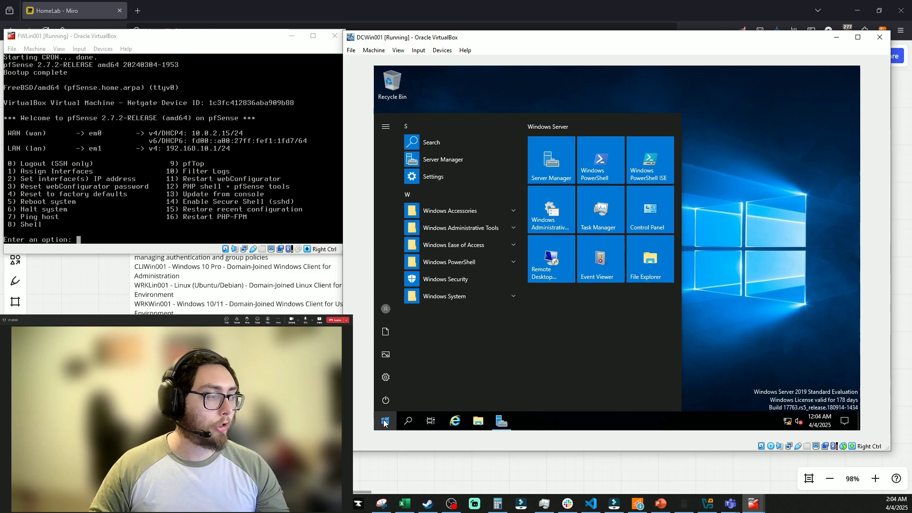
right_click(787, 420)
click(781, 414)
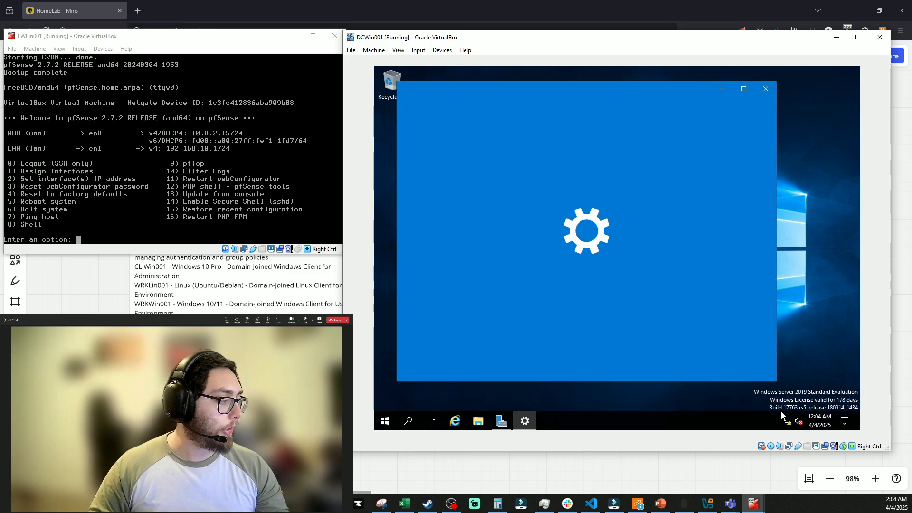
scroll(658, 308, down, 2)
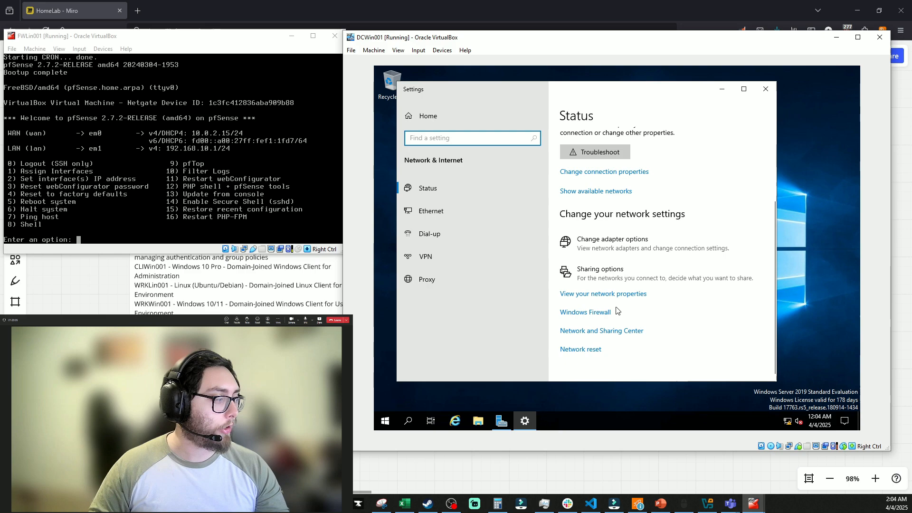
click(603, 331)
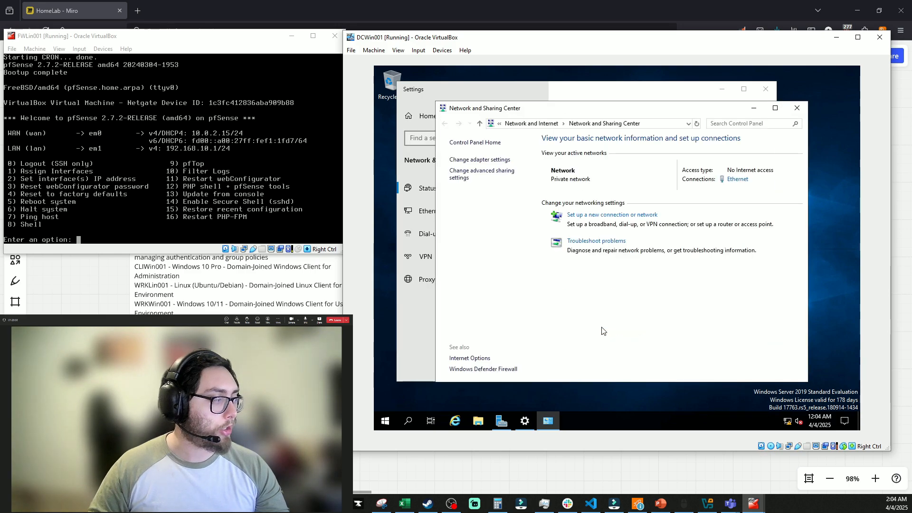
Set the Ethernet adapter's IPv4 alternate DNS server to 8.8.8.8 and apply the properties
click(480, 163)
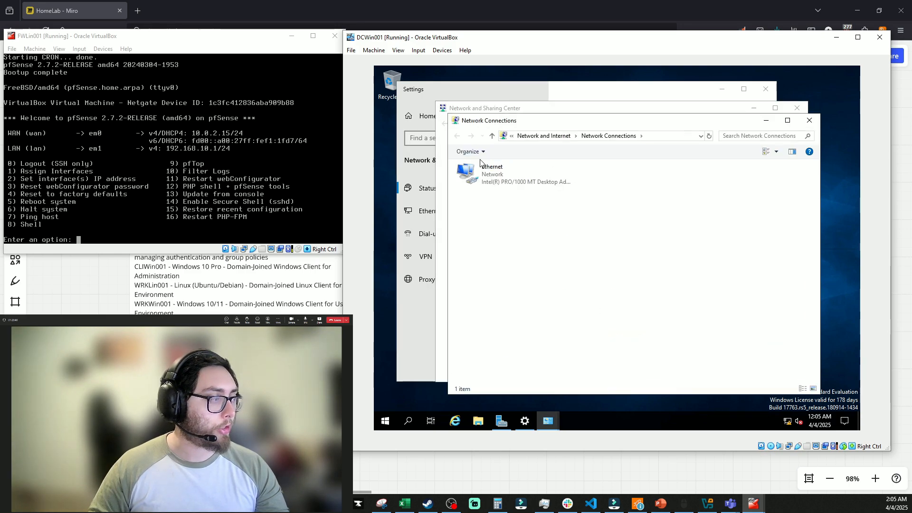
right_click(494, 178)
double_click(480, 174)
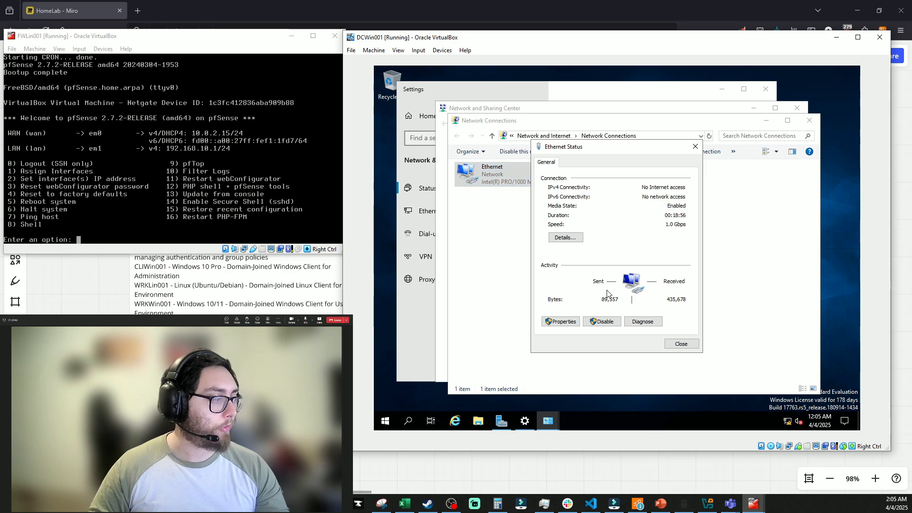
click(560, 322)
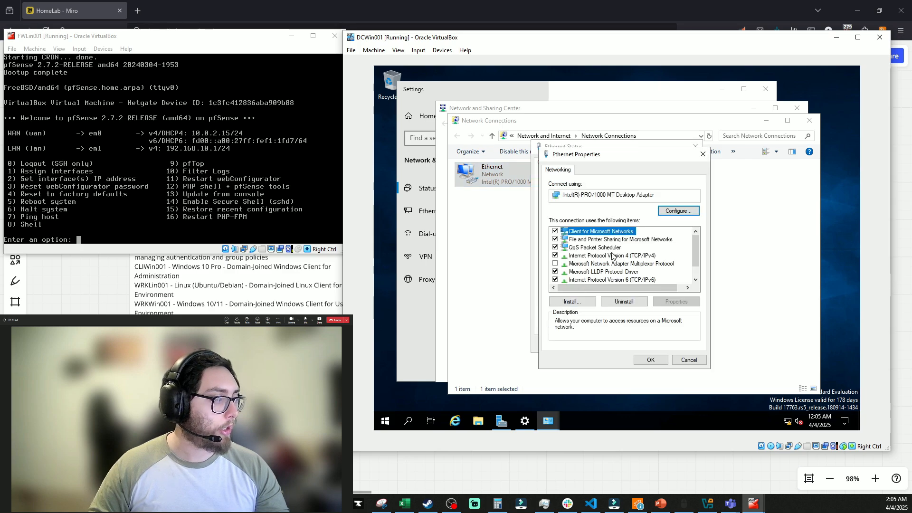
double_click(613, 256)
click(657, 347)
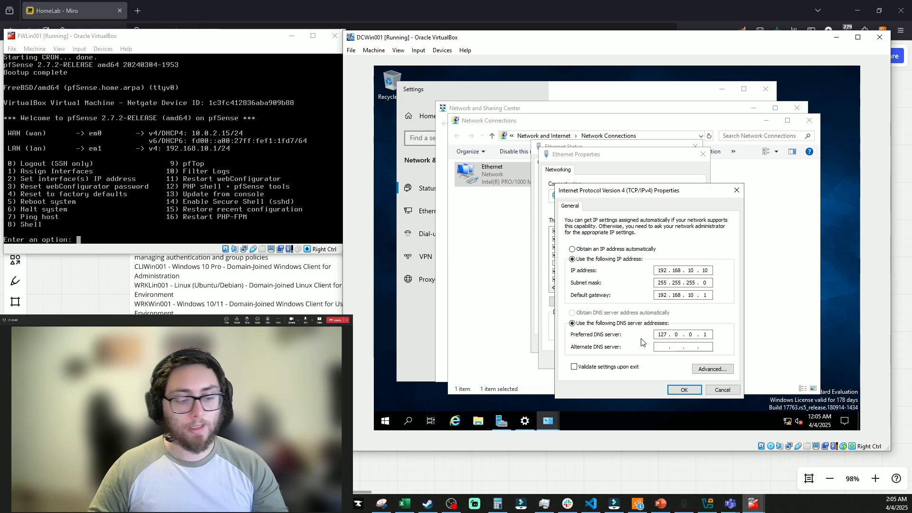
text(8.8.8)
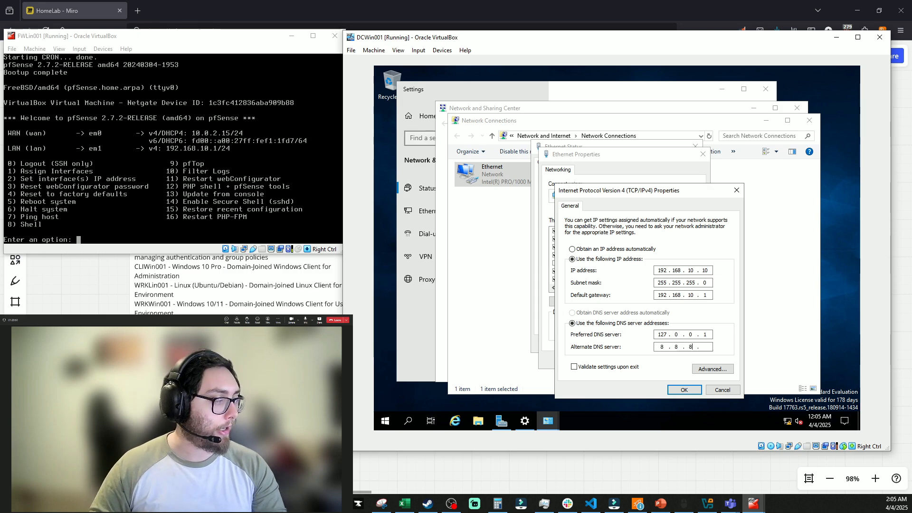
text(.8)
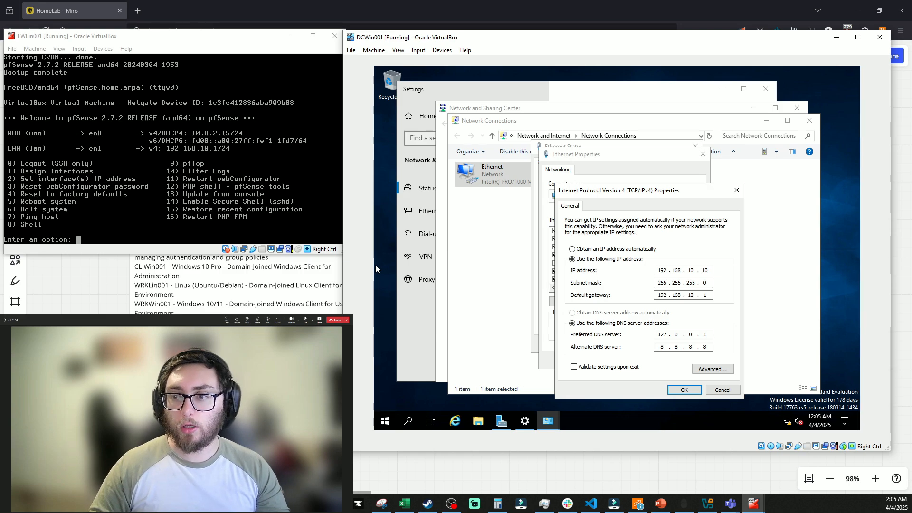
key(Return)
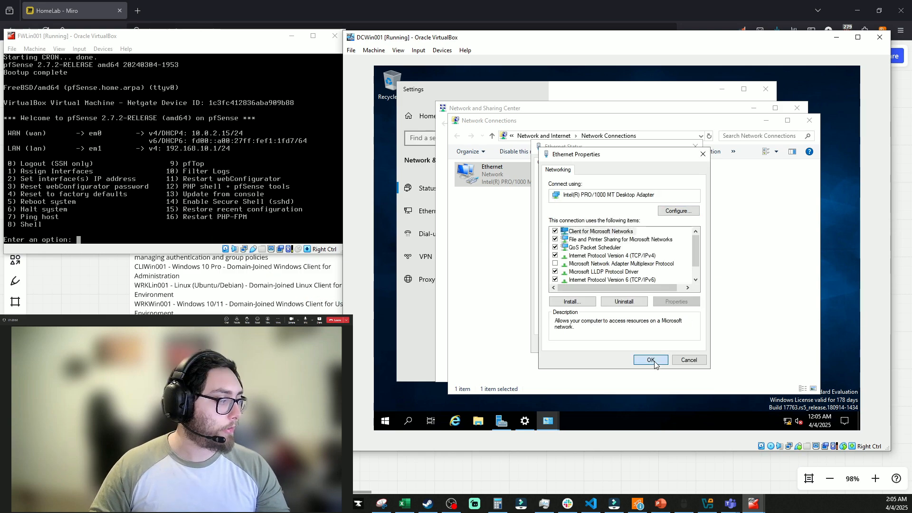
click(650, 360)
Close the Ethernet status, network connections, sharing center and network settings windows
click(680, 345)
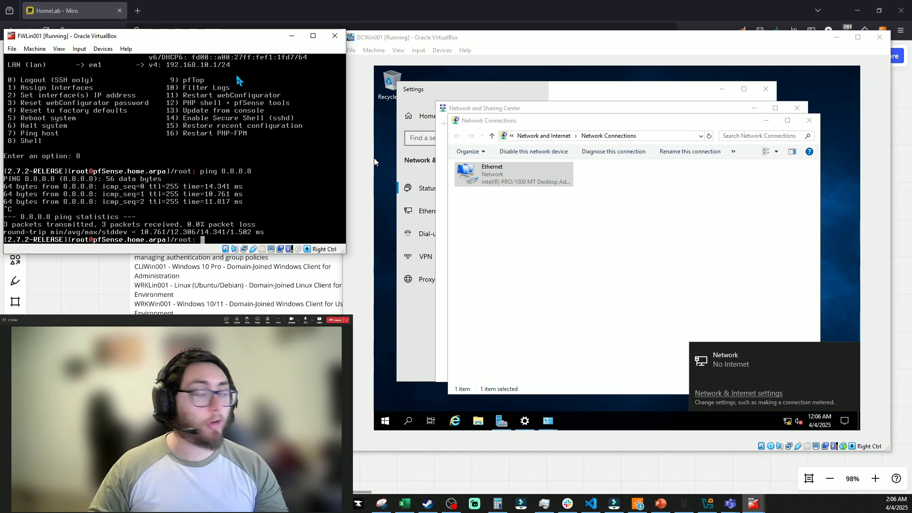
click(597, 245)
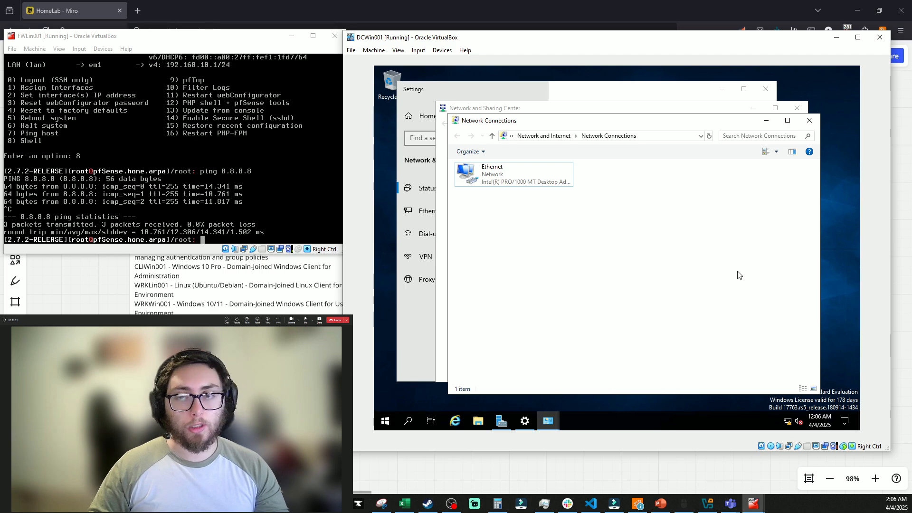
click(809, 120)
click(789, 104)
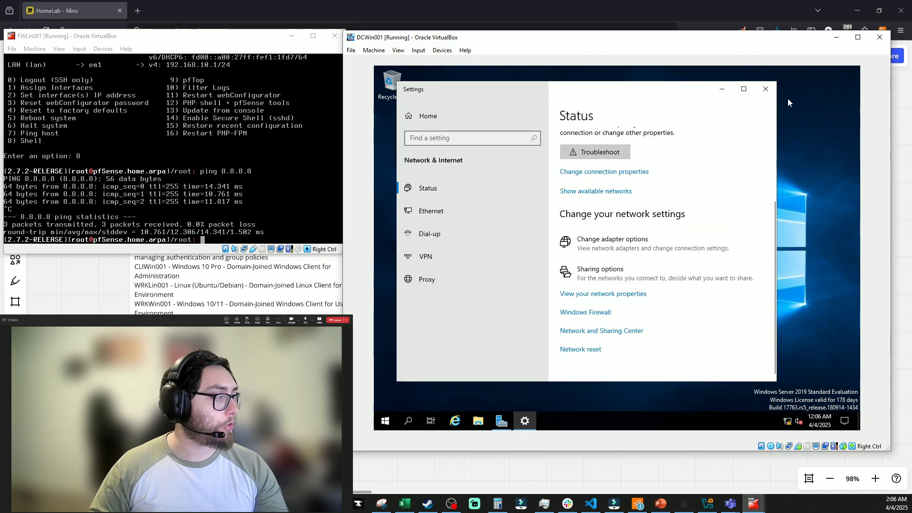
scroll(714, 183, up, 2)
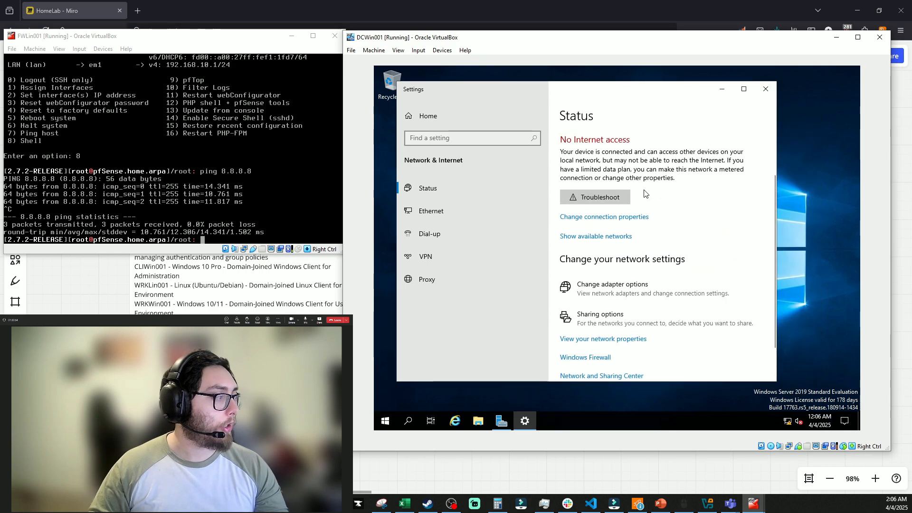
click(616, 199)
click(722, 240)
Restart the Windows server and bring up its sign-in screen via Insert Ctrl-Alt-Del
click(385, 421)
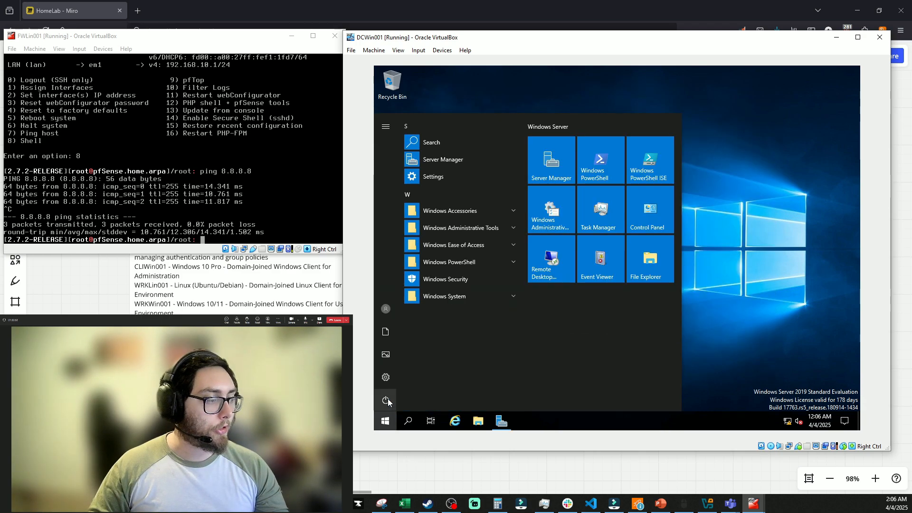
click(388, 398)
click(400, 370)
click(418, 50)
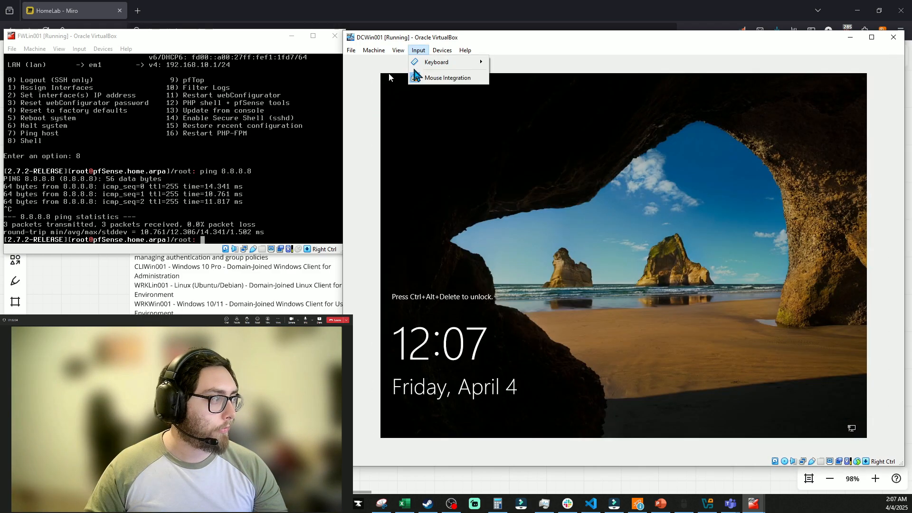
mouse_move(430, 62)
click(510, 90)
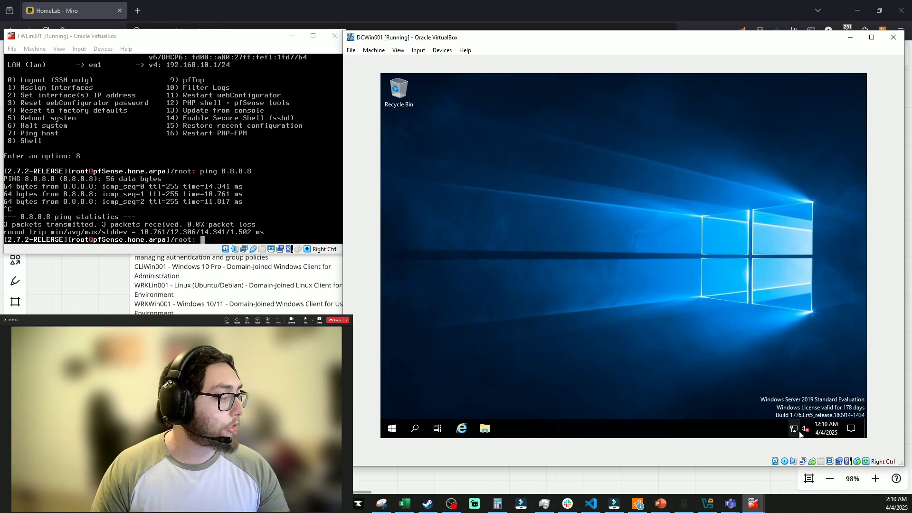
Launch Active Directory Users and Computers from a Start search for 'active'
click(798, 431)
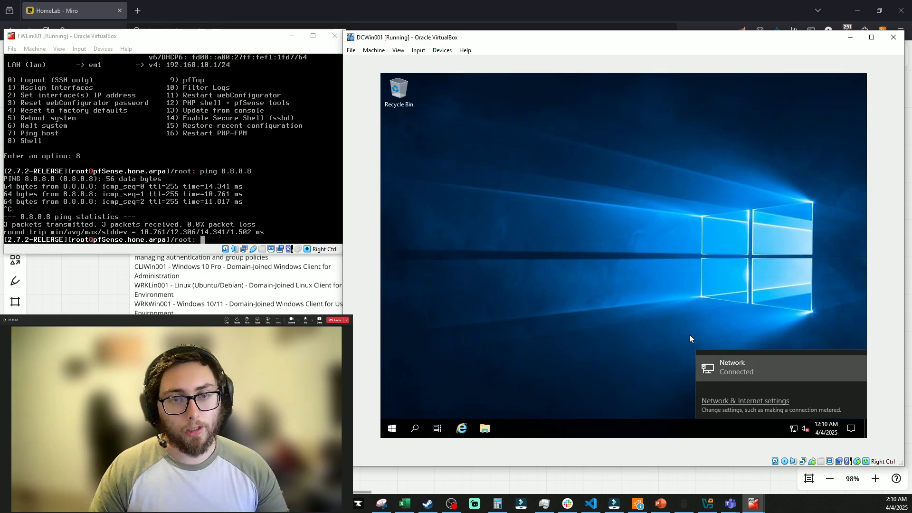
click(660, 249)
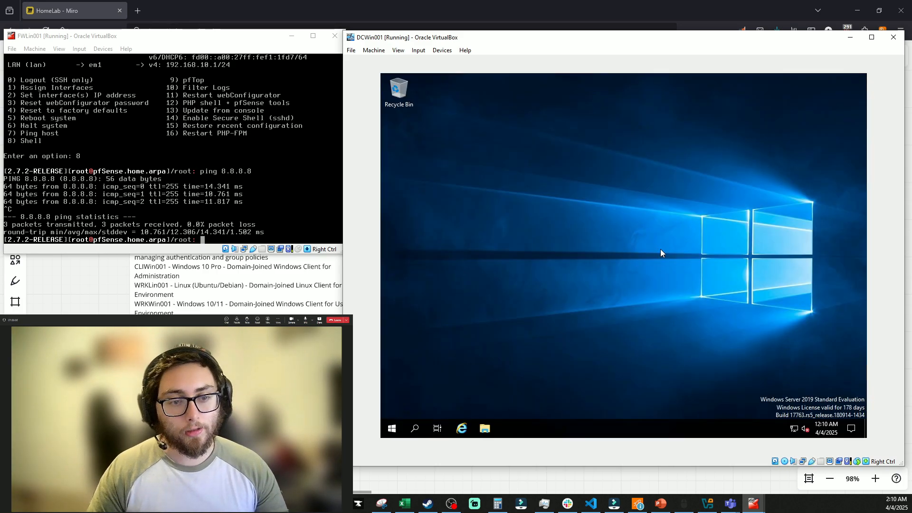
click(392, 430)
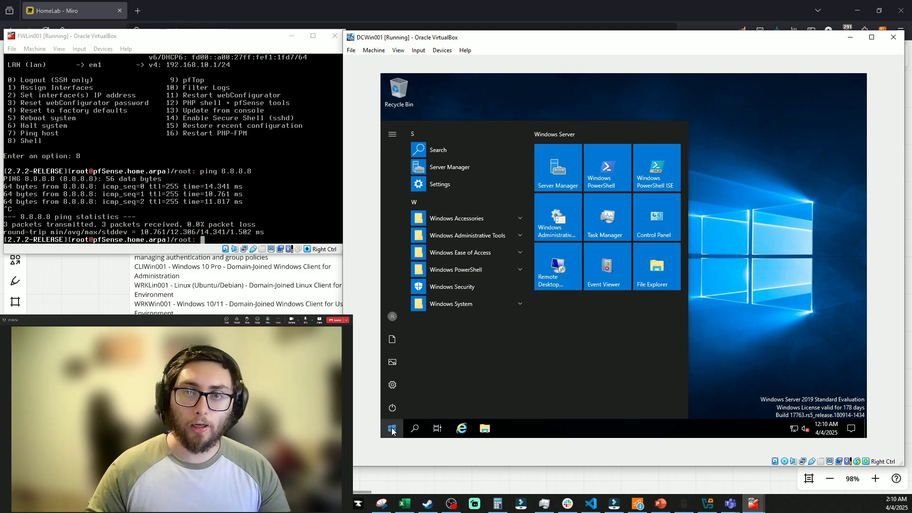
text(active)
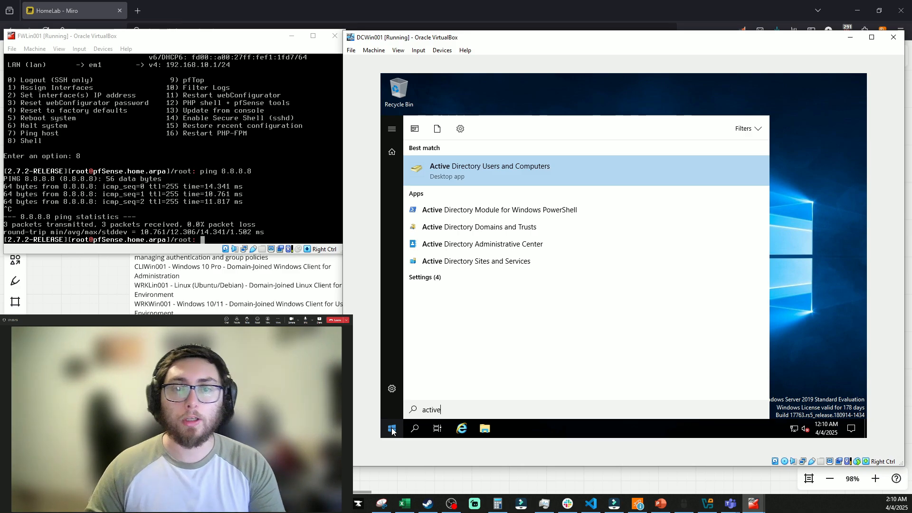
key(Return)
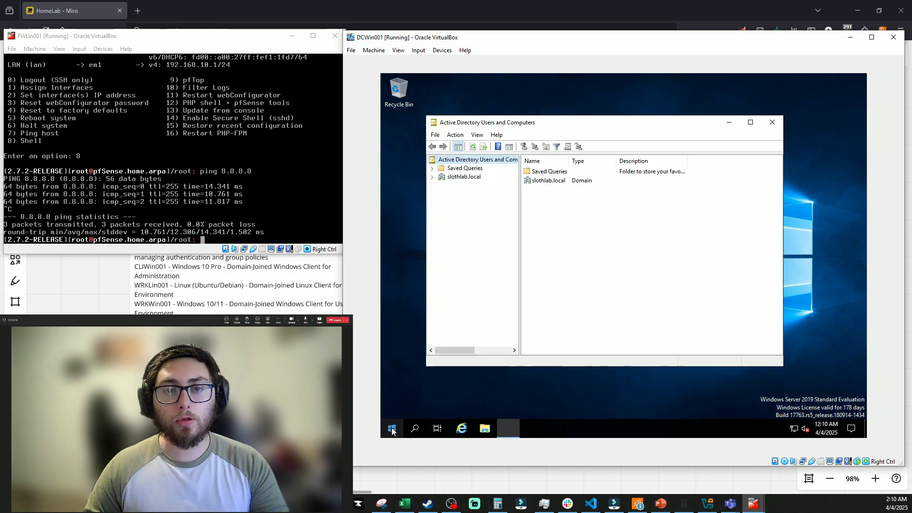
Attempt a 'Users' OU under slothlab.local, dismiss the name-in-use error, cancel, and expand the domain
right_click(469, 178)
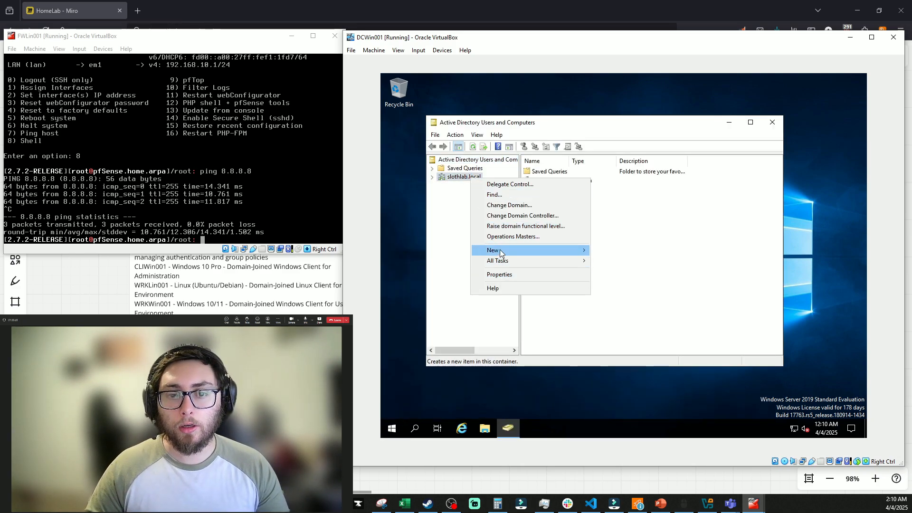
mouse_move(500, 249)
click(630, 323)
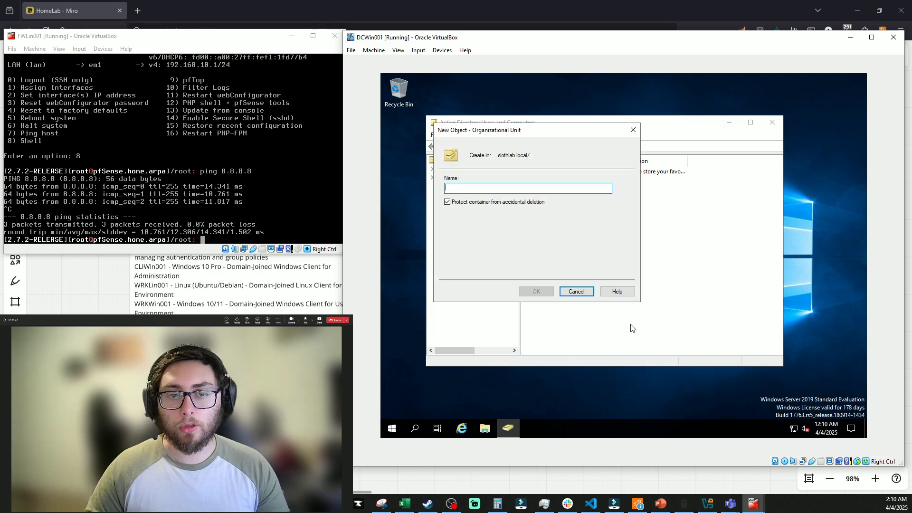
text(Users)
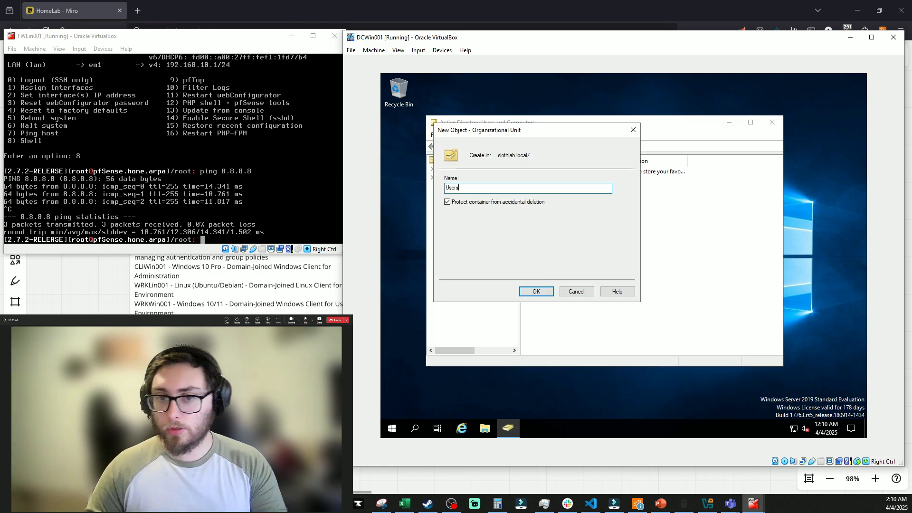
key(Return)
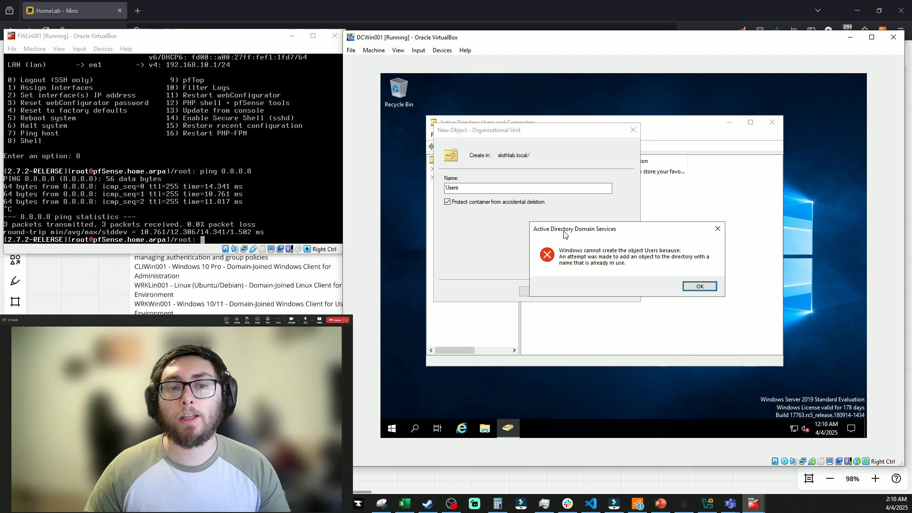
click(700, 286)
click(633, 129)
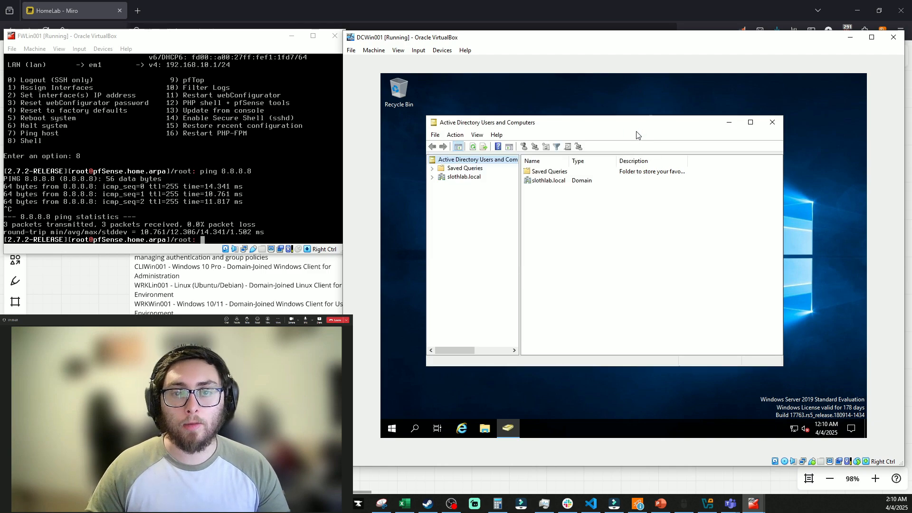
click(432, 177)
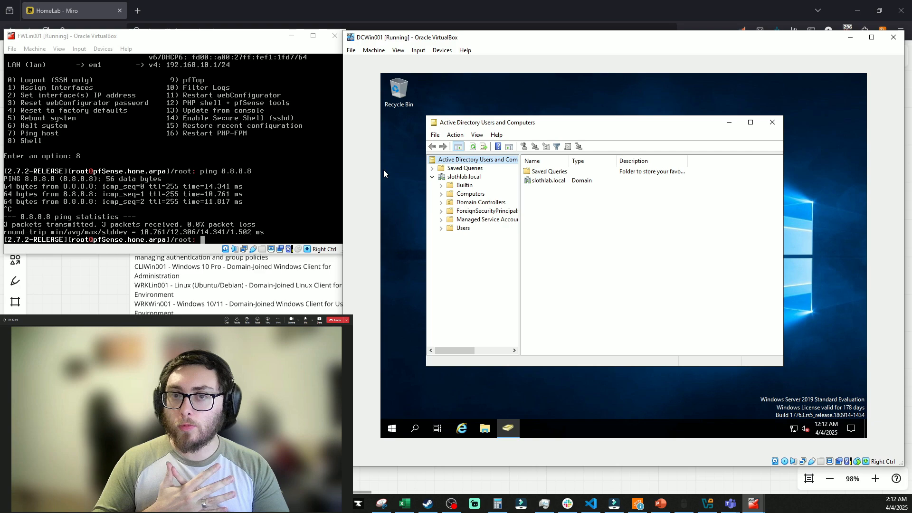
Create the LabUsers and ServiceAccounts organizational units under slothlab.local
right_click(463, 176)
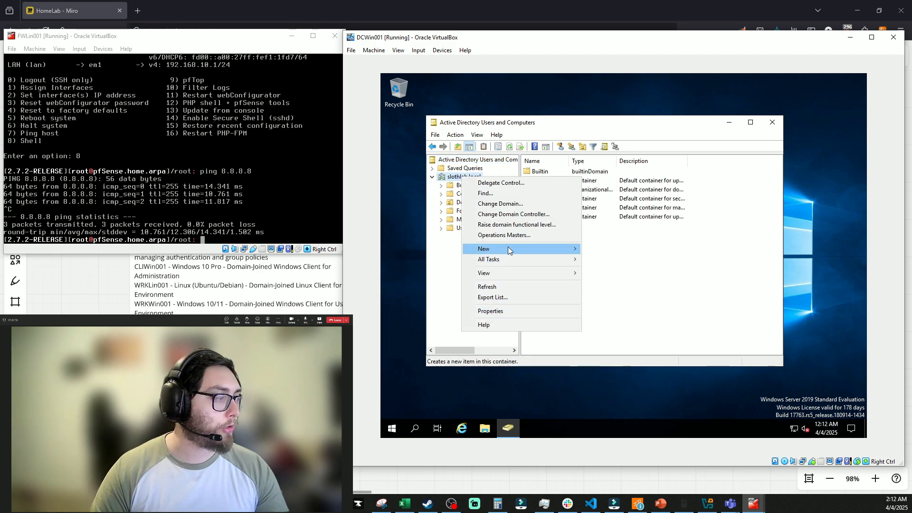
mouse_move(510, 251)
click(620, 321)
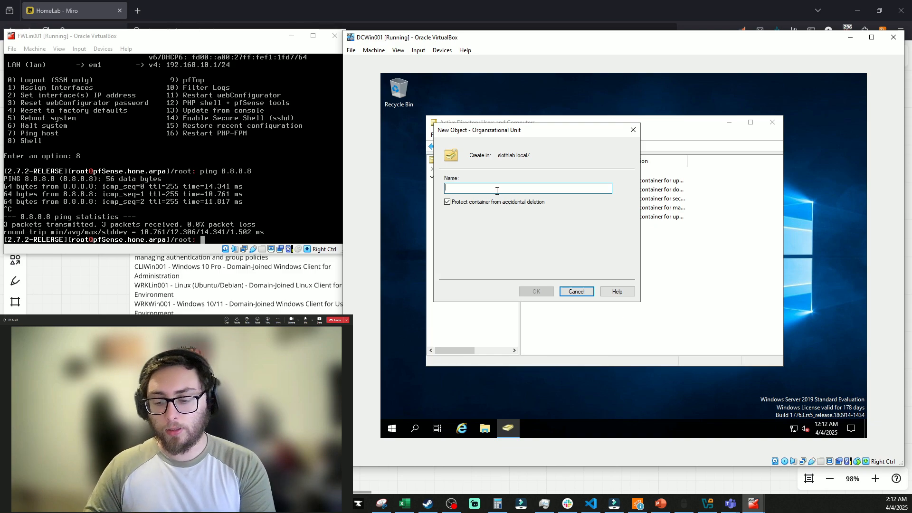
text(LabUsers)
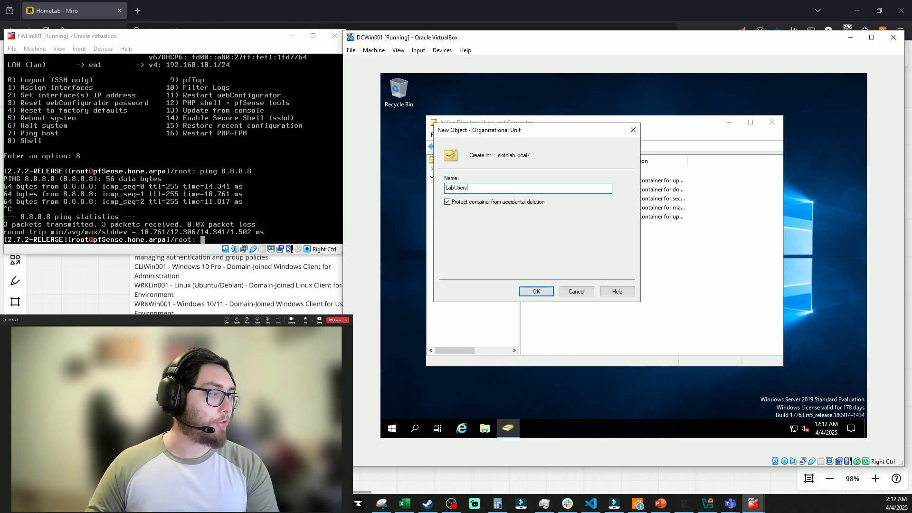
key(Return)
right_click(464, 177)
mouse_move(494, 247)
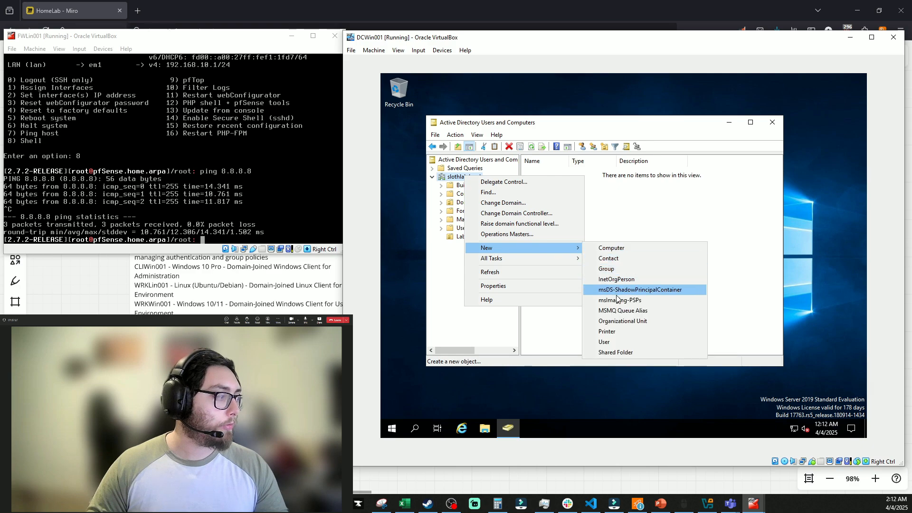
click(617, 321)
text(ServiceAccounts)
key(Return)
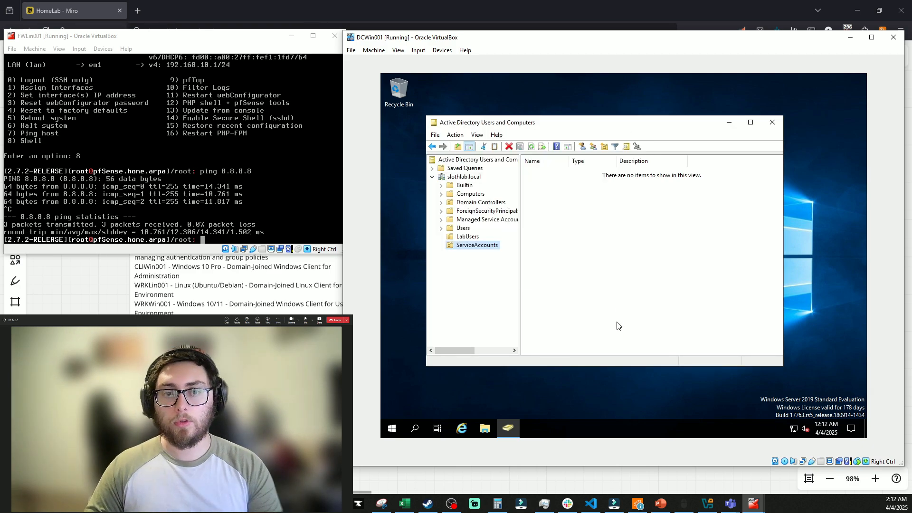
Add the IT and Groups organizational units under slothlab.local
right_click(470, 177)
click(613, 320)
text(IT)
key(Return)
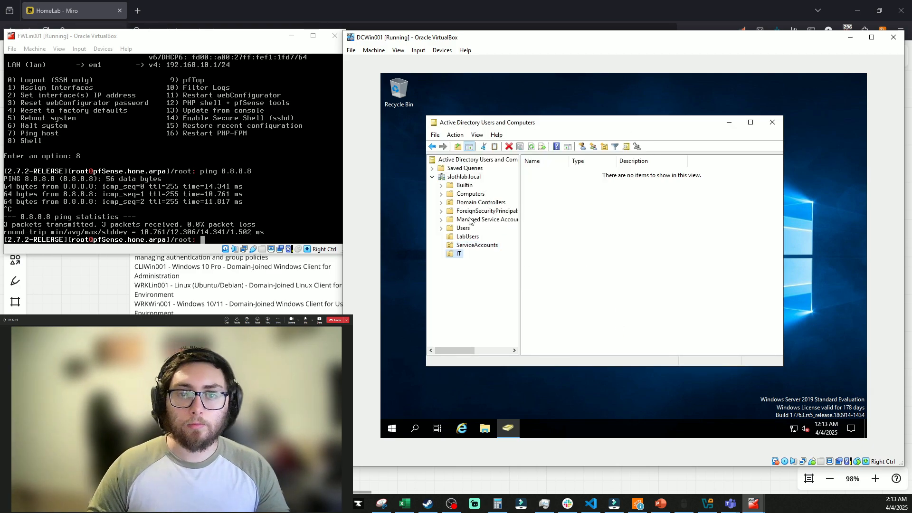
right_click(466, 177)
click(613, 320)
text(H)
key(BackSpace)
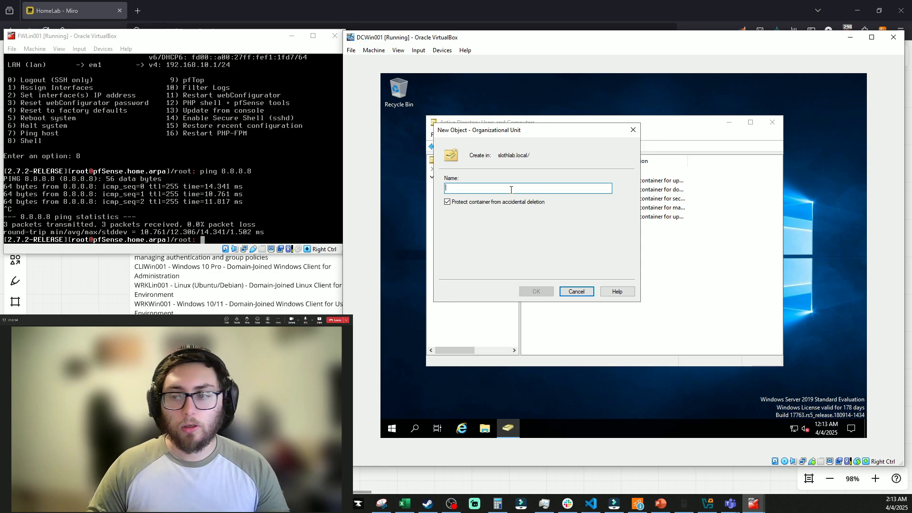
text(Groups)
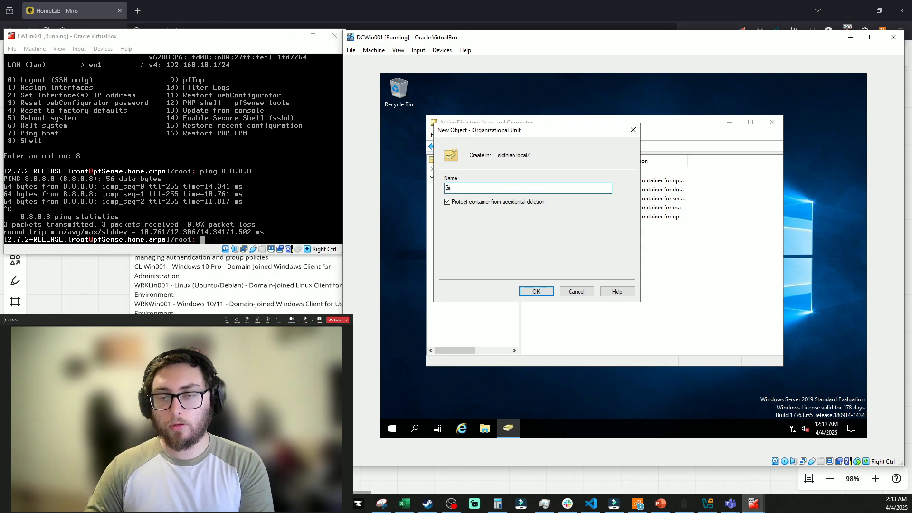
key(Return)
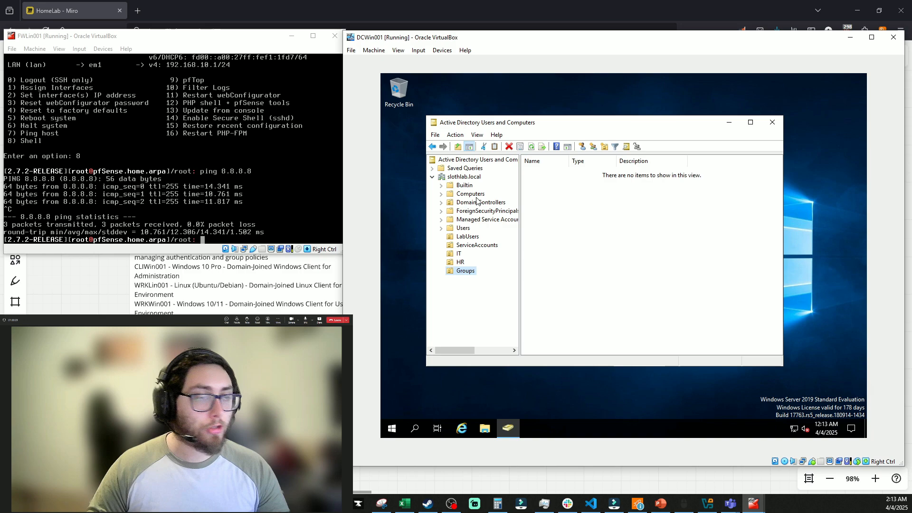
click(462, 228)
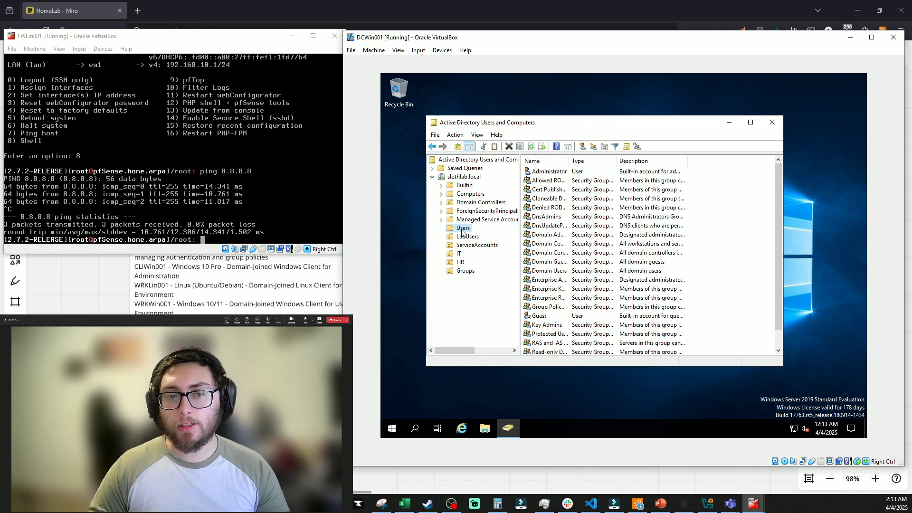
Browse the Users container, inspecting the Administrator account and Cert Publishers group entries
scroll(548, 239, down, 1)
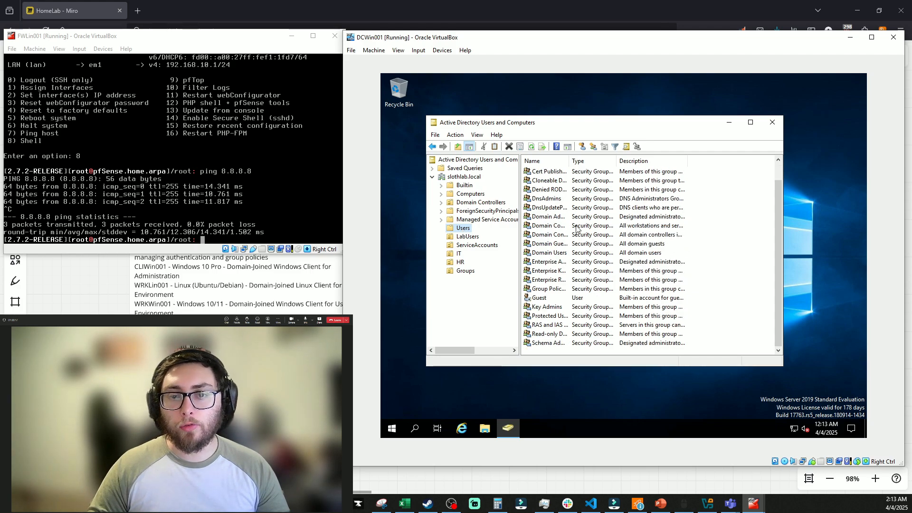
click(467, 178)
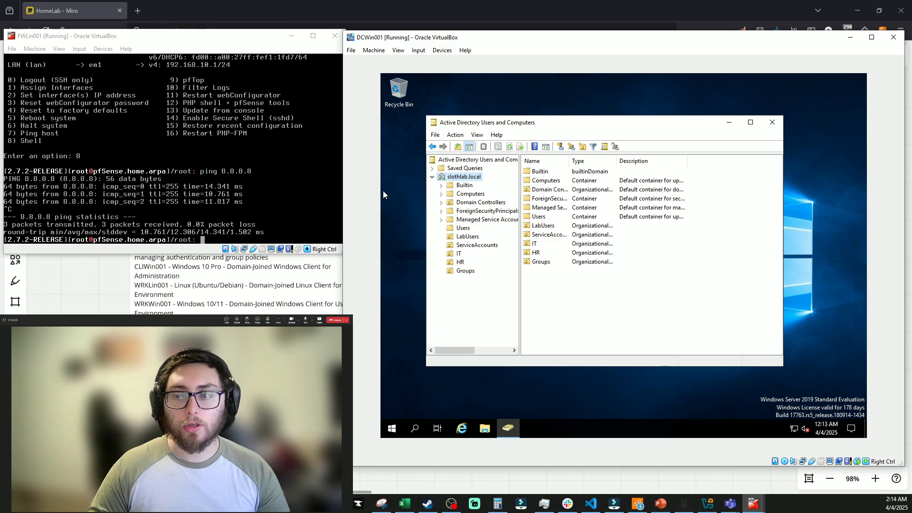
click(463, 229)
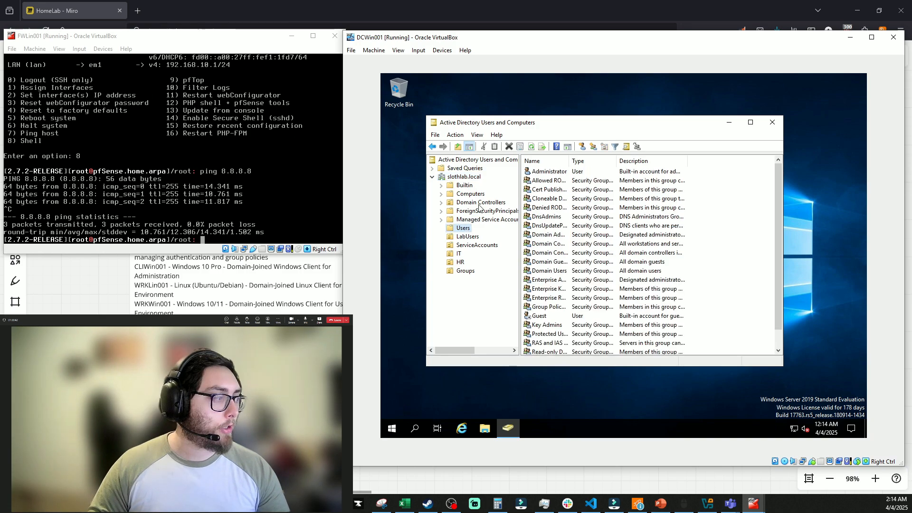
click(552, 172)
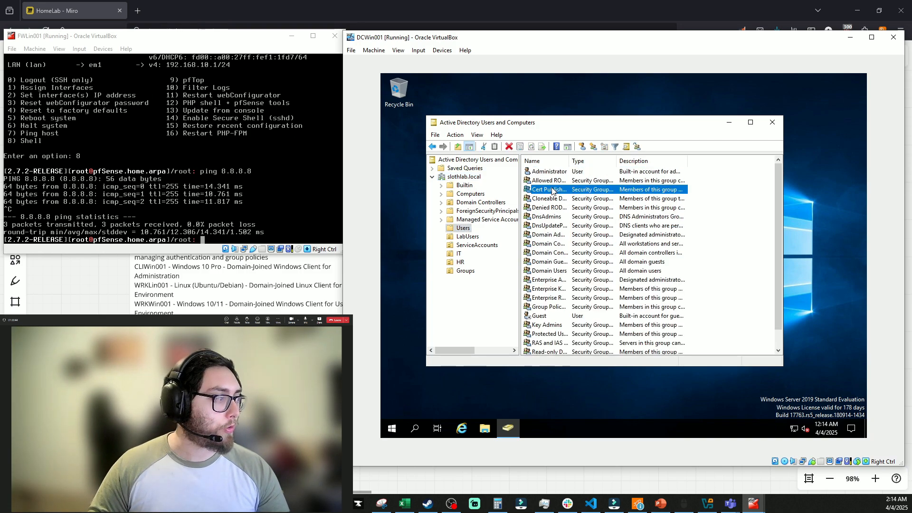
click(554, 190)
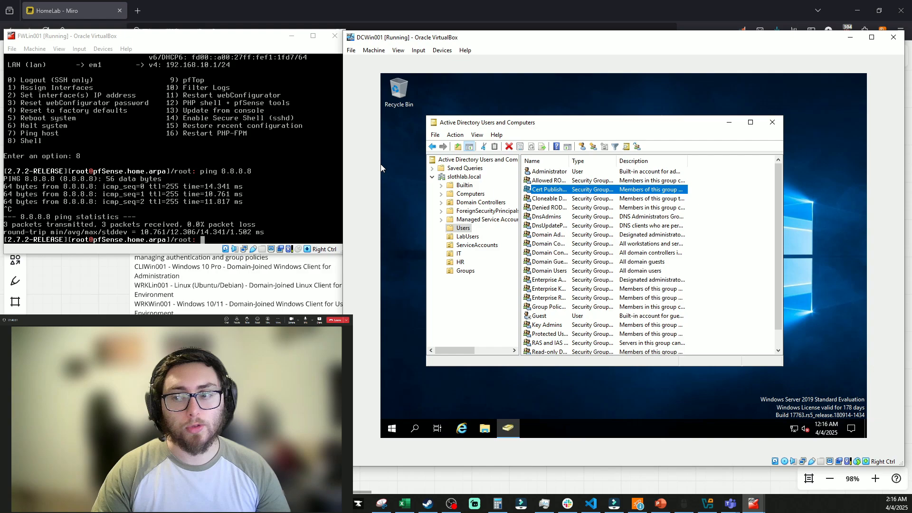
Select the Domain Controllers container to list DCWIN001
click(469, 229)
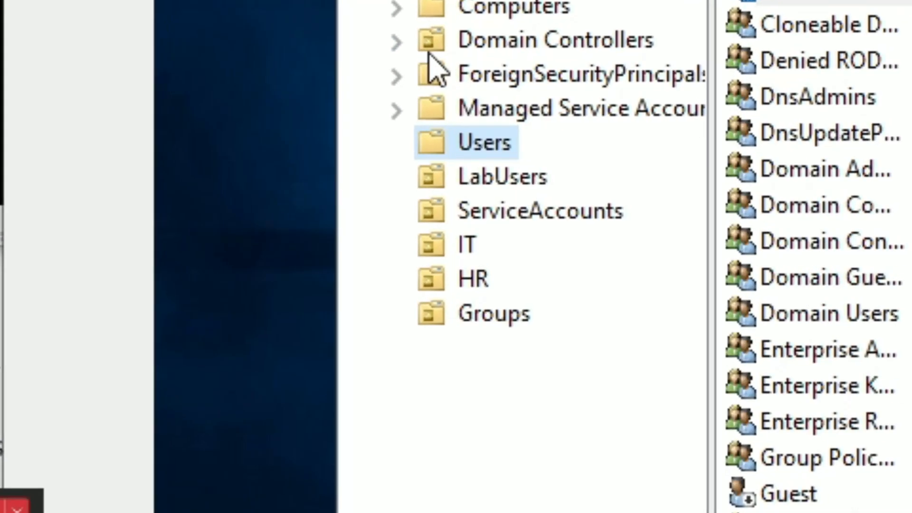
click(491, 51)
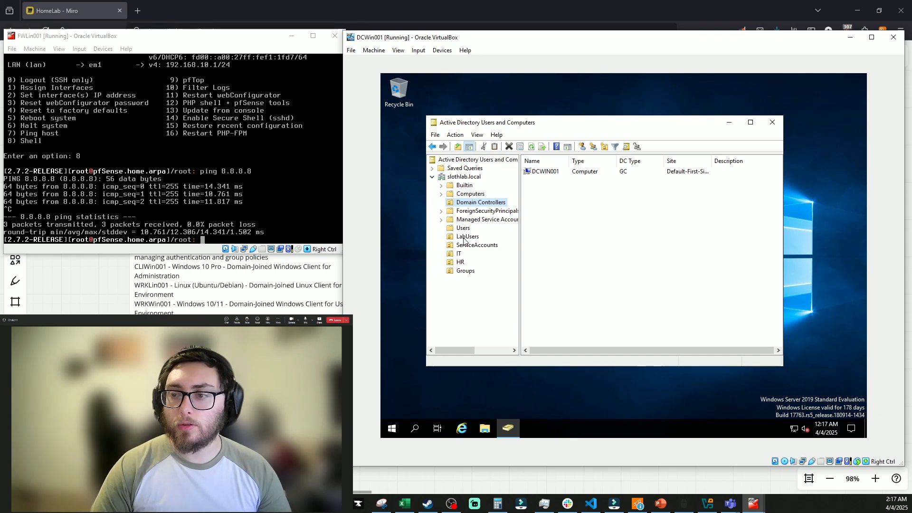
Start a new IT OU user with first name Lab, last name Admin, logon labadmin01
right_click(459, 254)
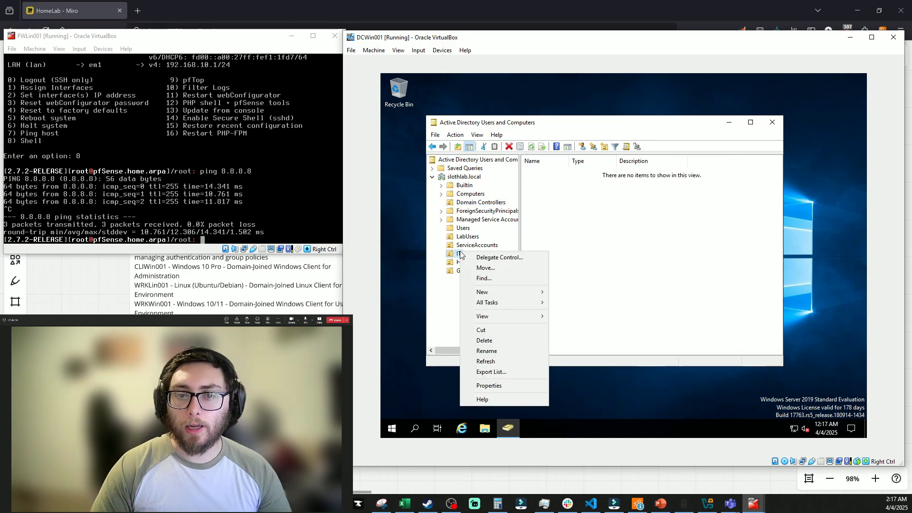
mouse_move(513, 297)
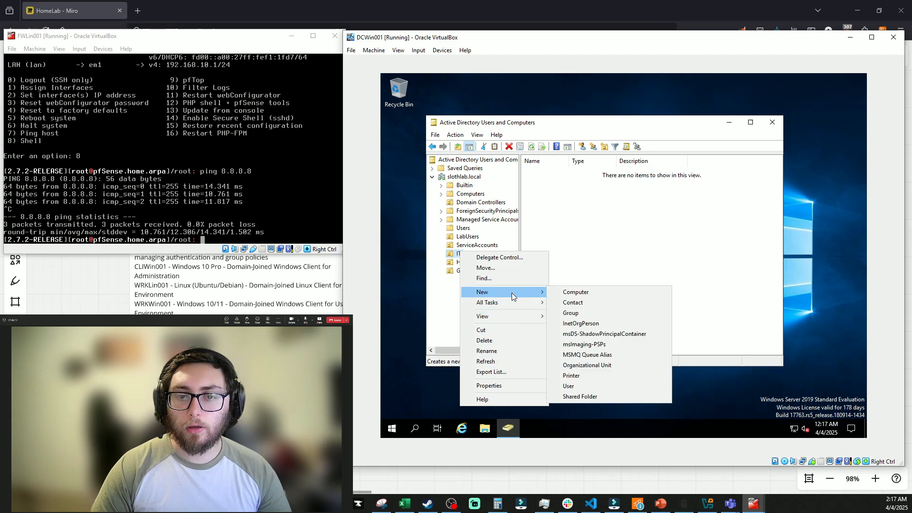
click(582, 385)
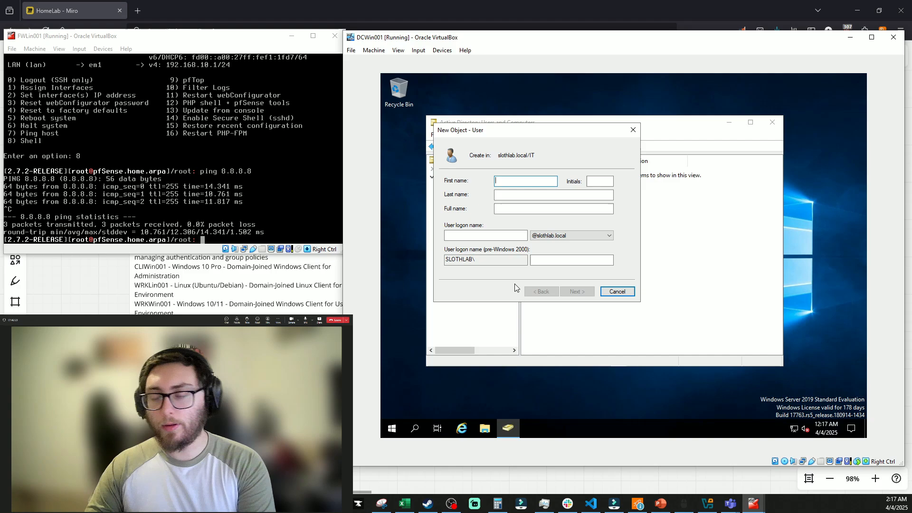
text(Lab)
key(Tab)
key(Tab)
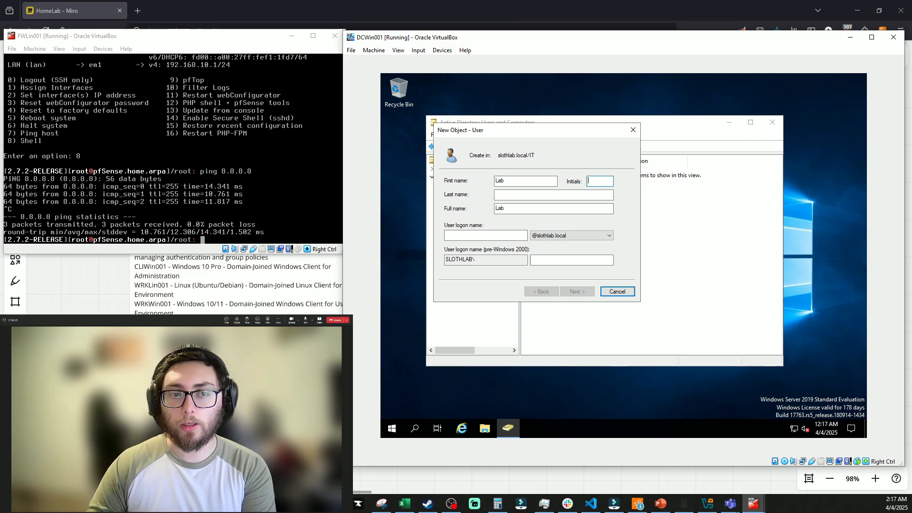
text(Admin)
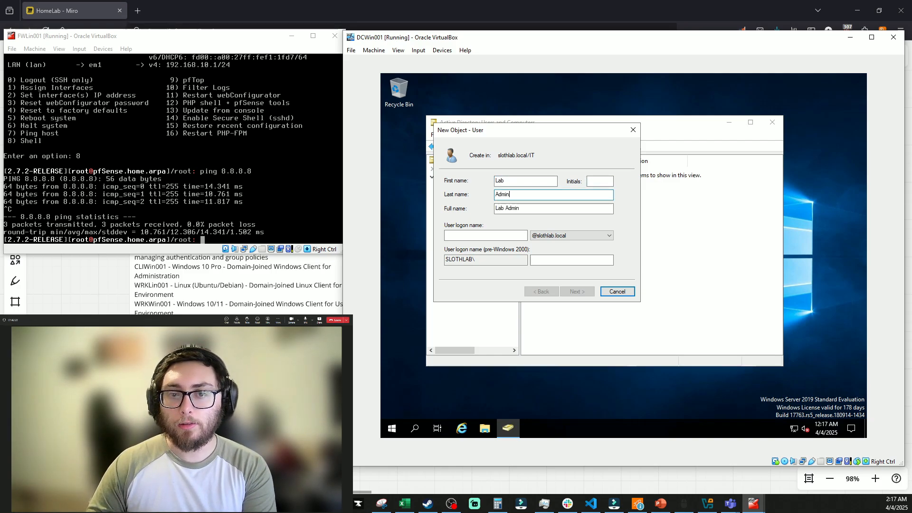
key(Tab)
key(Tab)
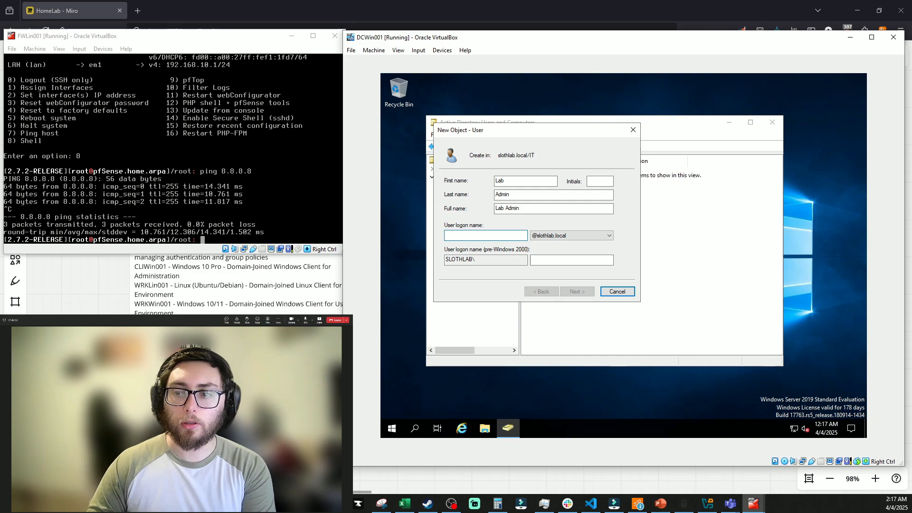
text(labadmin01)
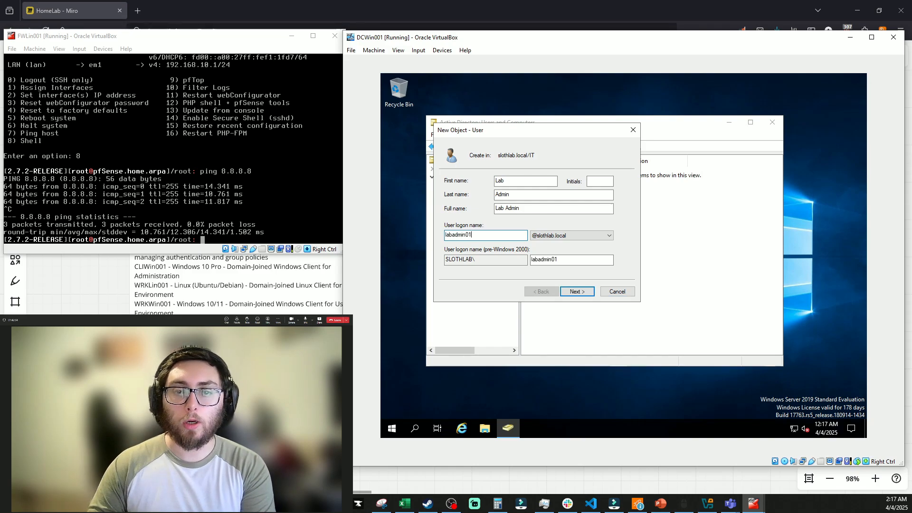
key(Return)
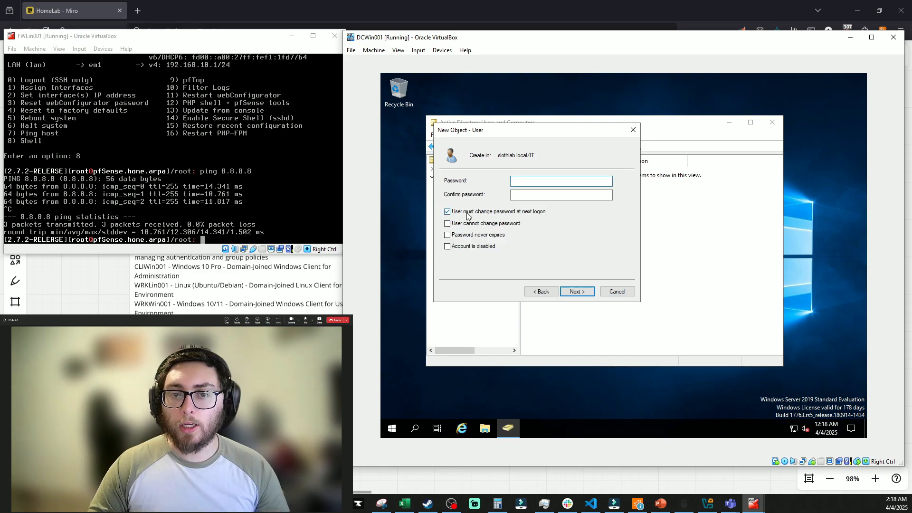
Enter and confirm Lab Admin's password with no forced change at next logon, then finish
click(467, 214)
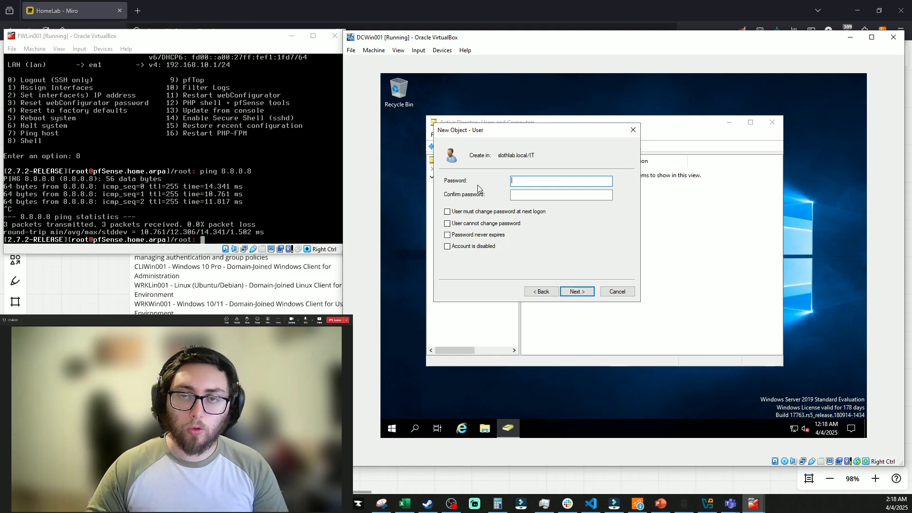
text(•••)
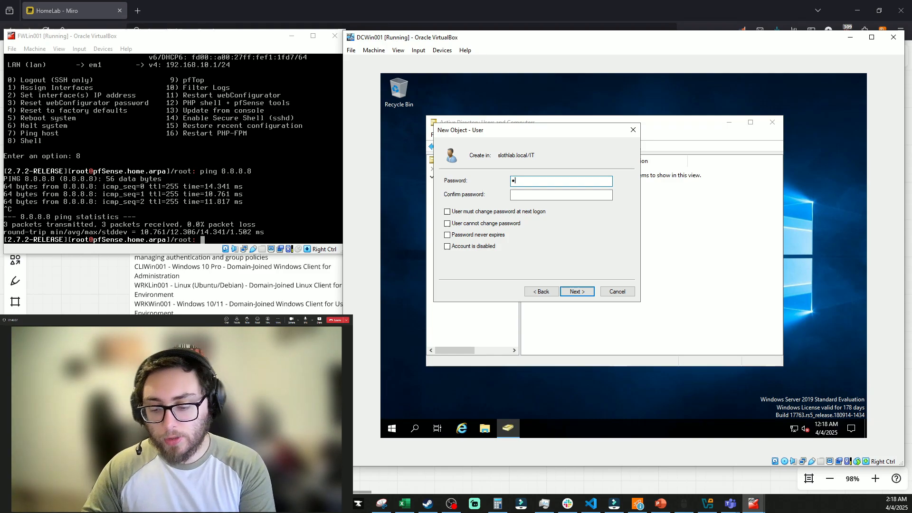
text(•••••••)
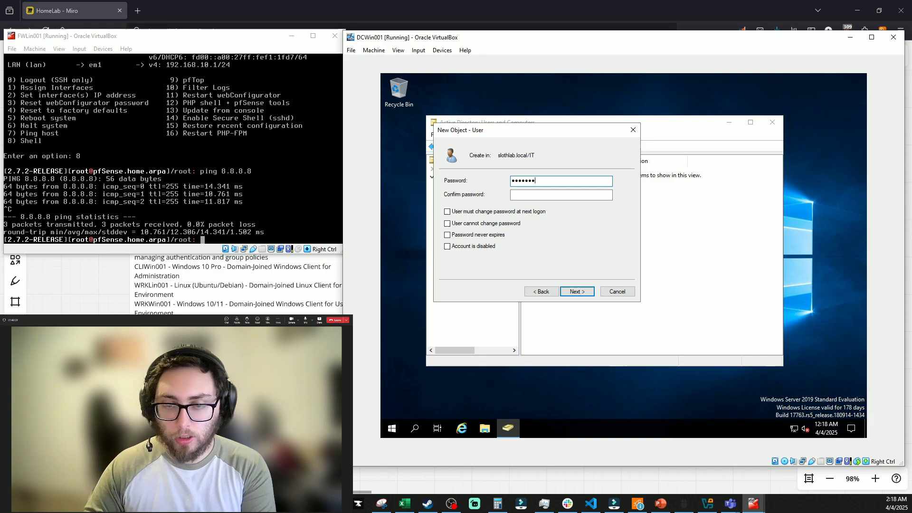
text(•)
key(Tab)
text(••••••••••••••)
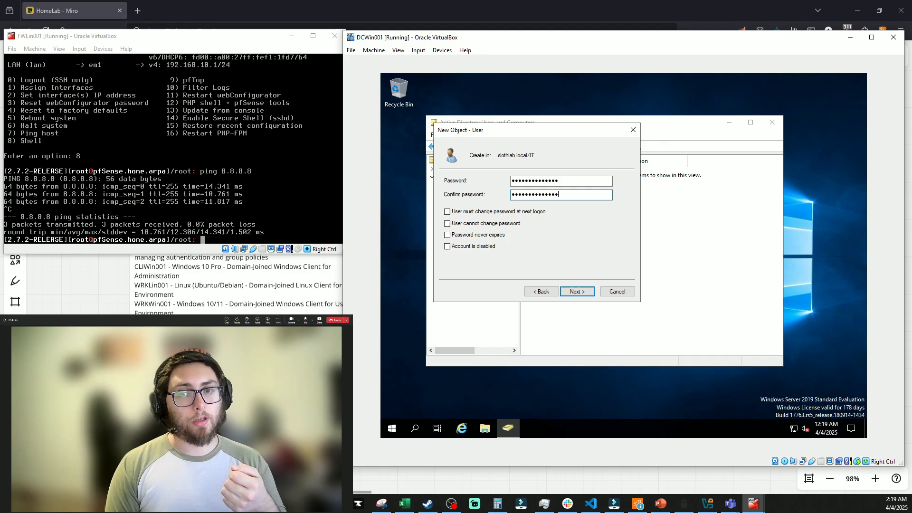
click(577, 291)
click(577, 292)
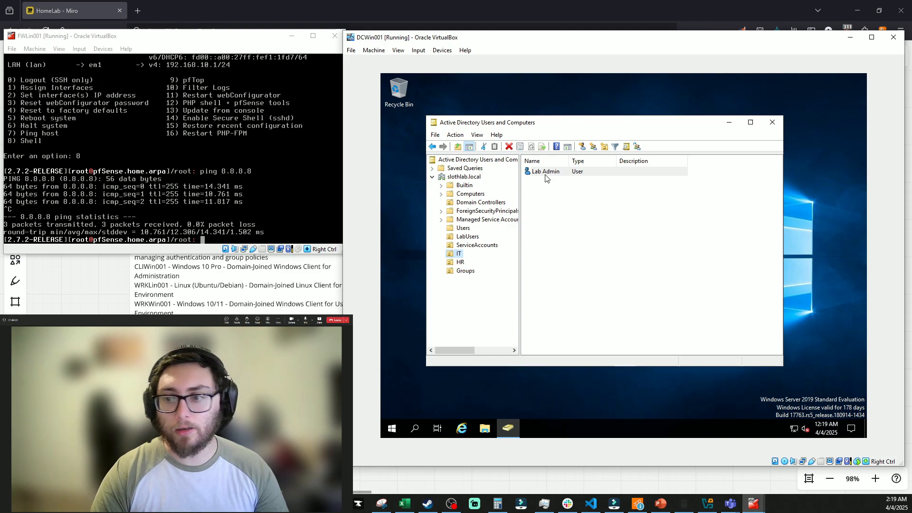
Create a new group named 'IT Admins' in the Groups OU, keeping Global scope and Security type
click(464, 271)
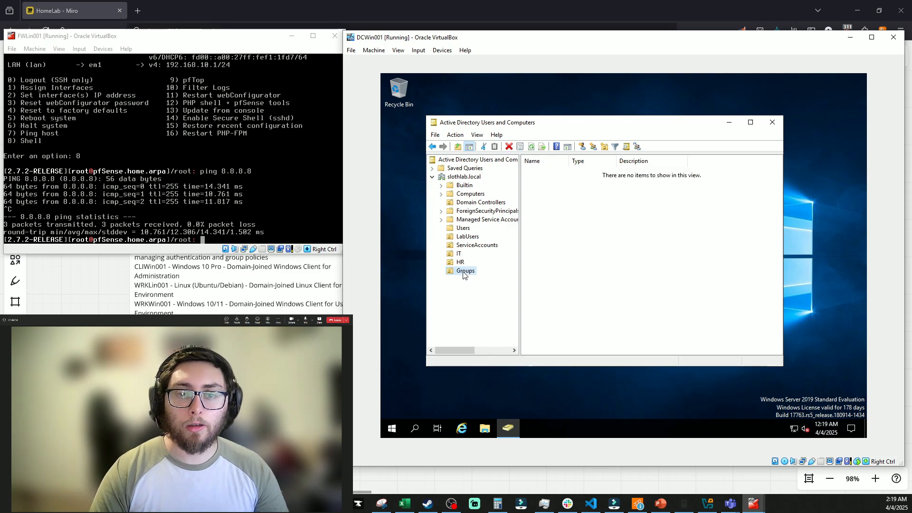
right_click(464, 272)
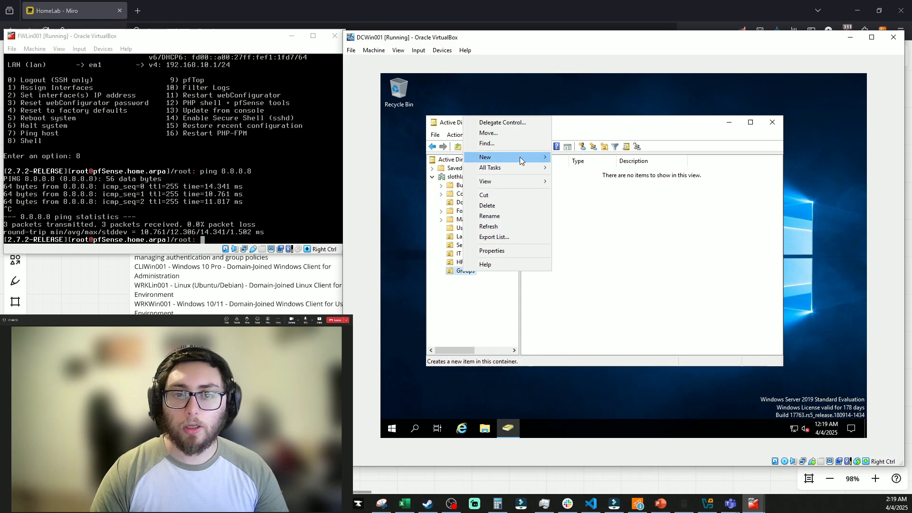
mouse_move(519, 157)
click(591, 179)
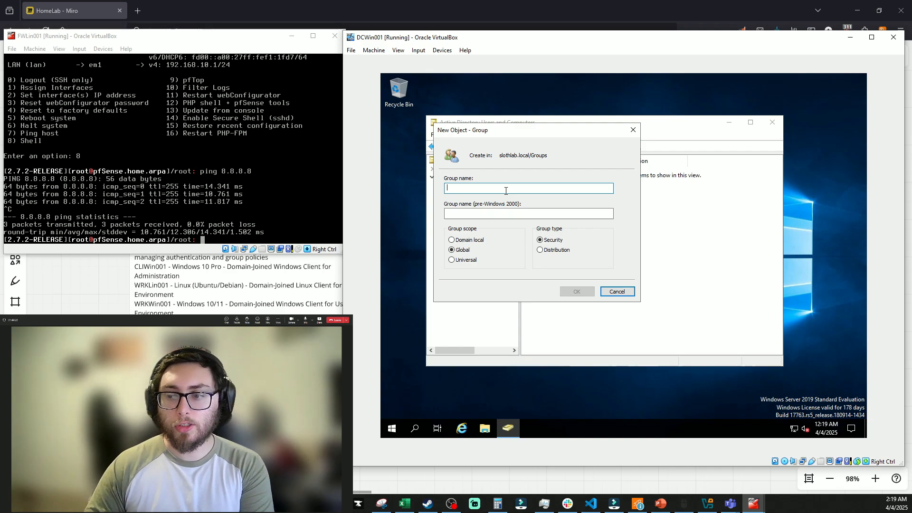
text(IT Admins)
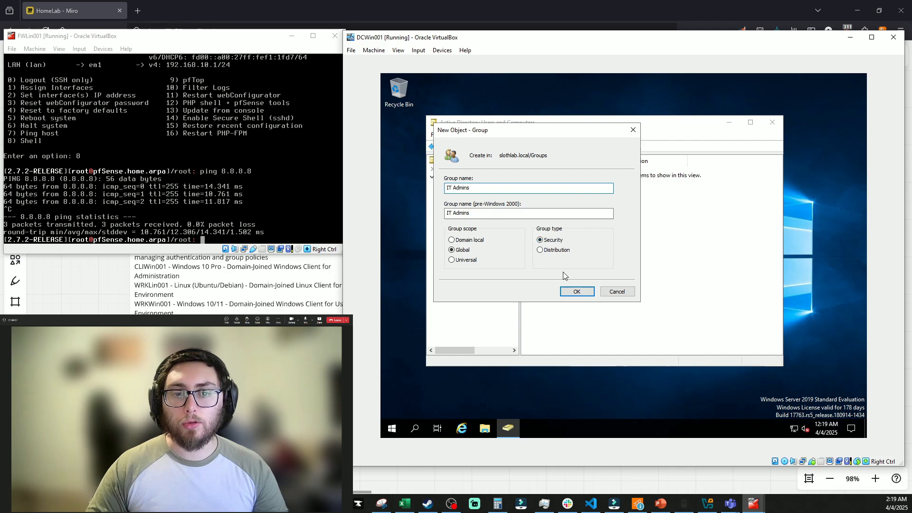
click(576, 291)
Add the labadmin account to the IT Admins group's members and apply the change
right_click(544, 172)
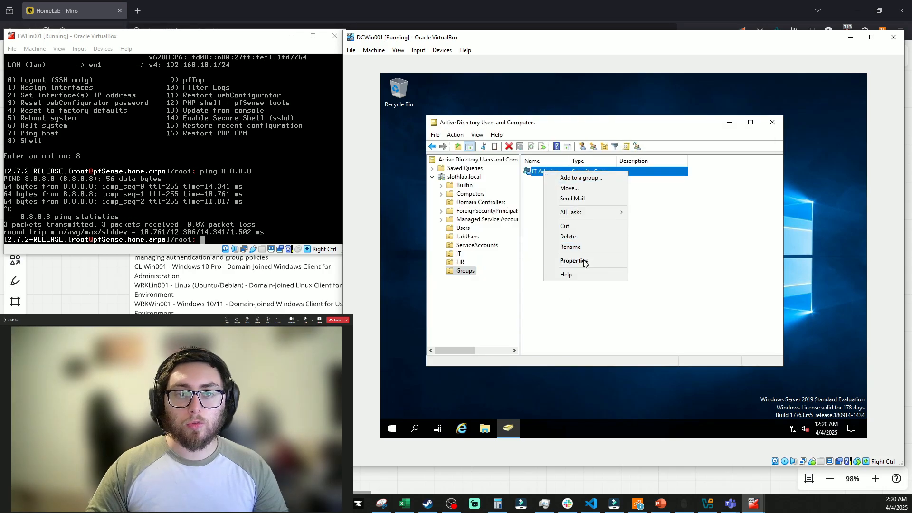
click(574, 260)
click(553, 158)
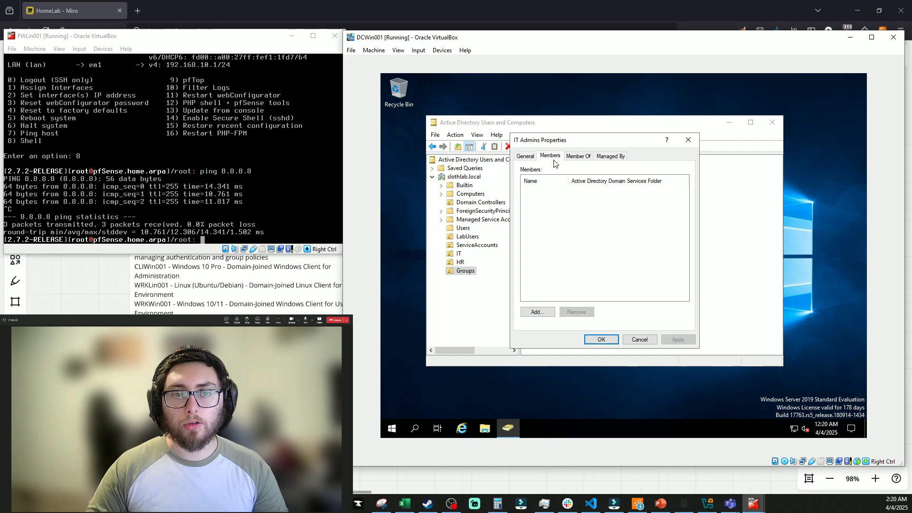
click(543, 311)
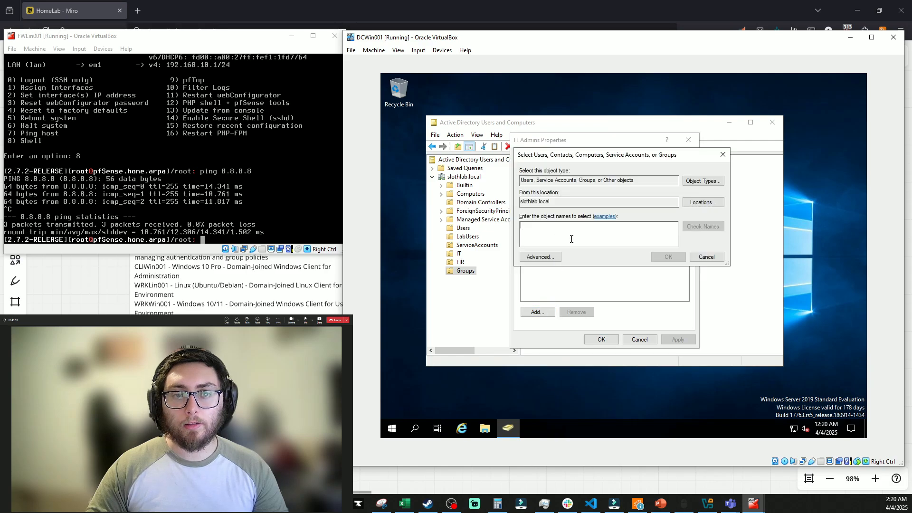
text(labadmin)
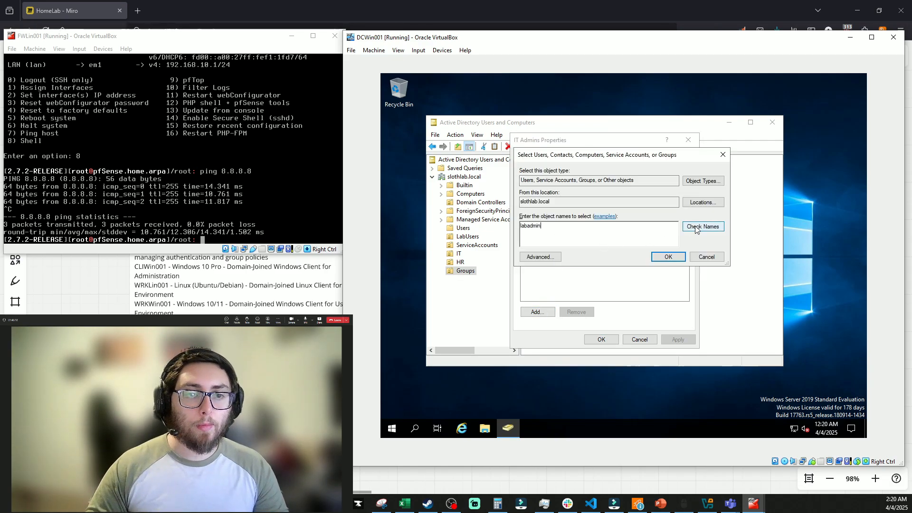
click(695, 228)
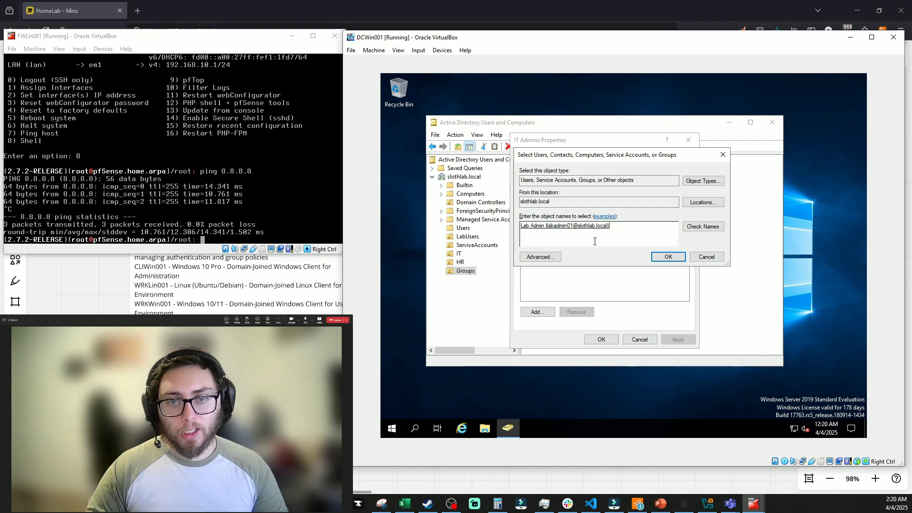
click(667, 256)
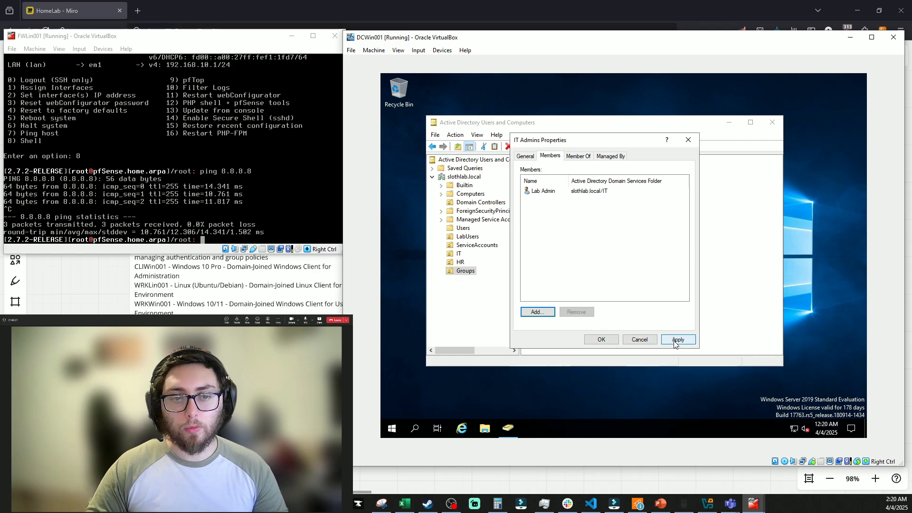
click(601, 339)
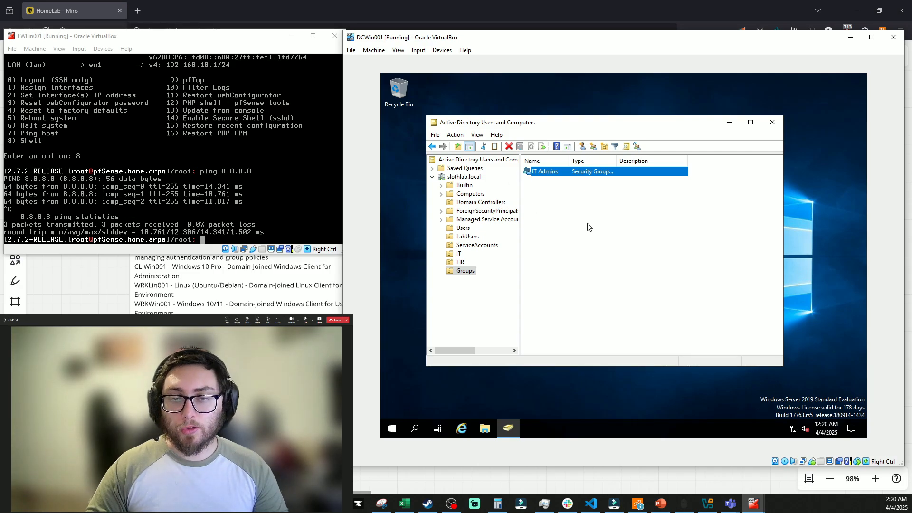
Start a new user in LabUsers and enter the first name, initial T, last name and logon name
right_click(474, 237)
click(462, 319)
right_click(468, 236)
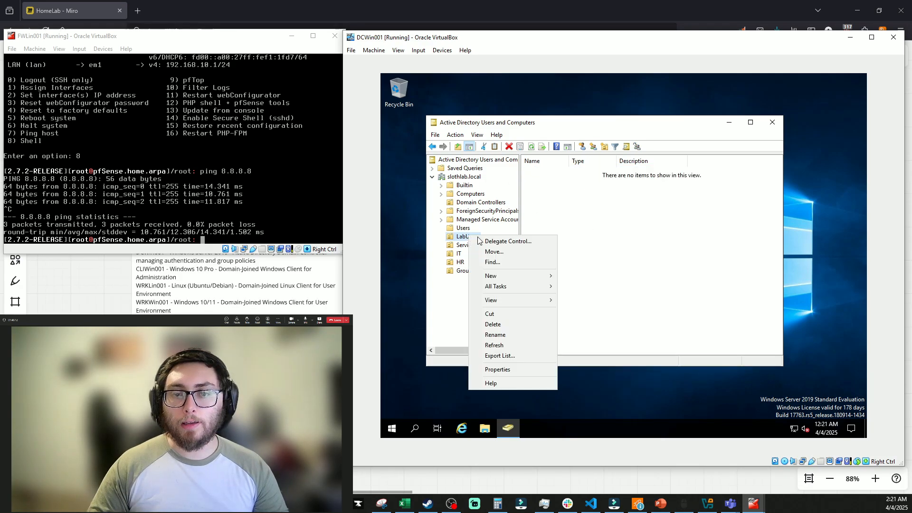
mouse_move(516, 276)
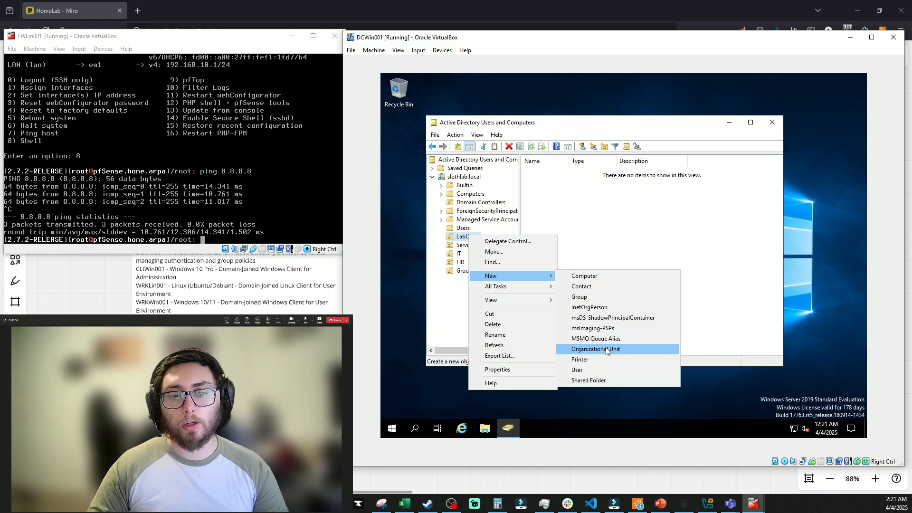
click(603, 369)
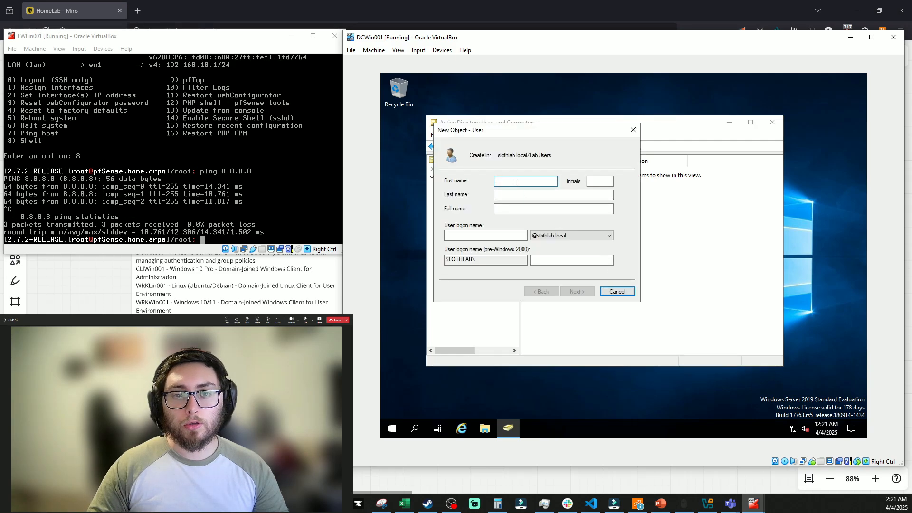
text(Aaron)
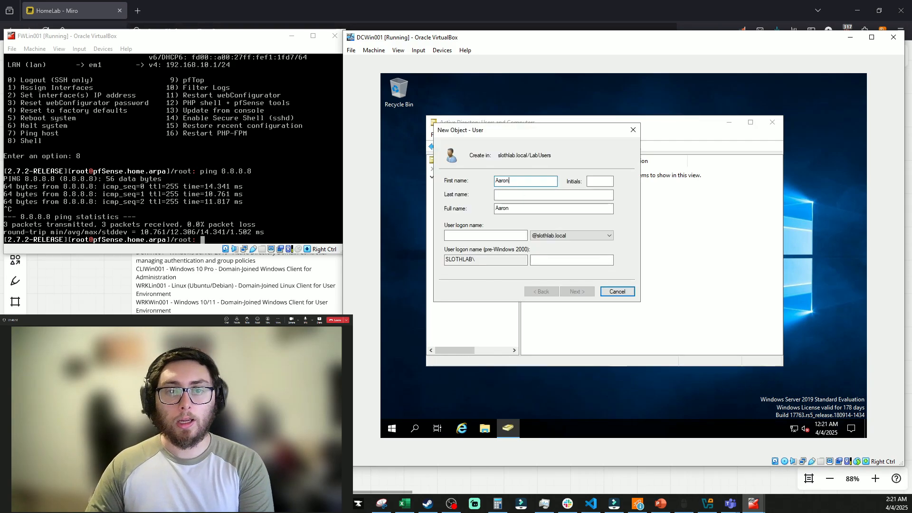
key(Tab)
text(T)
key(Tab)
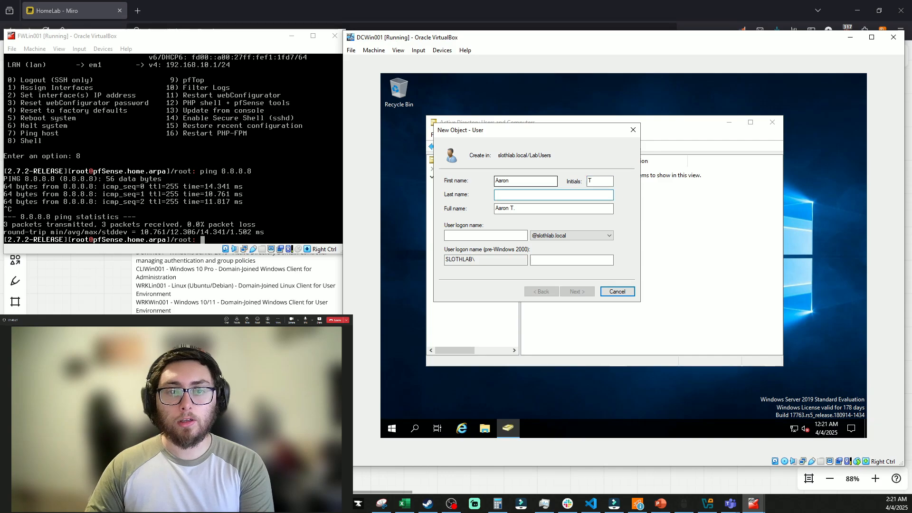
text(Sloth)
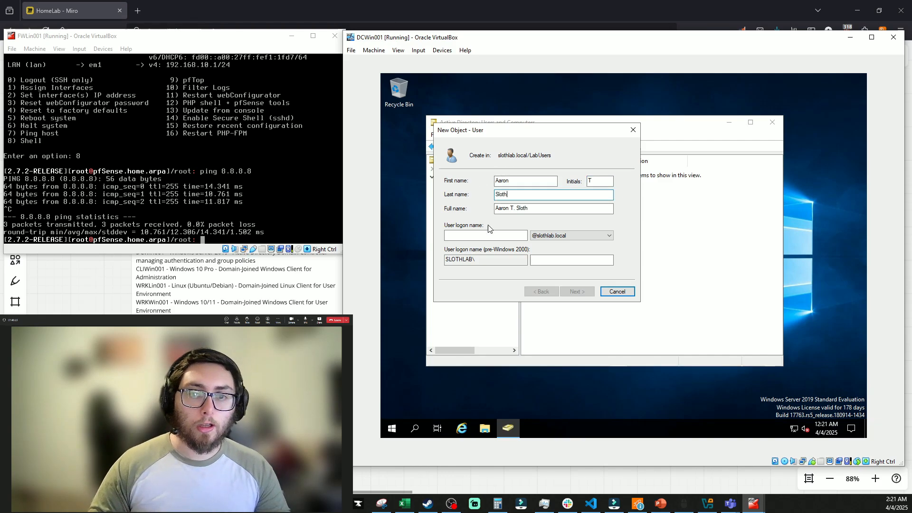
click(489, 235)
text(AaronTheSloth)
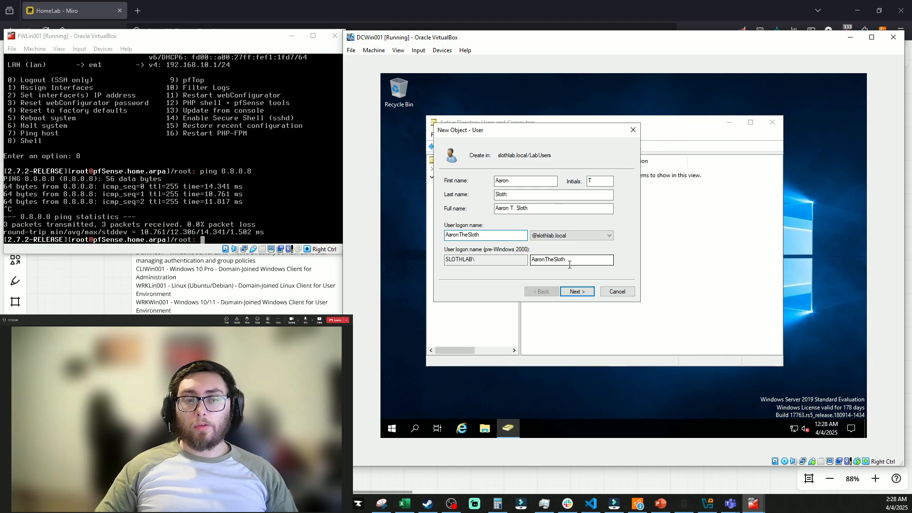
Set the password without a forced change at next logon, finish the user, and show the HR OU
click(577, 291)
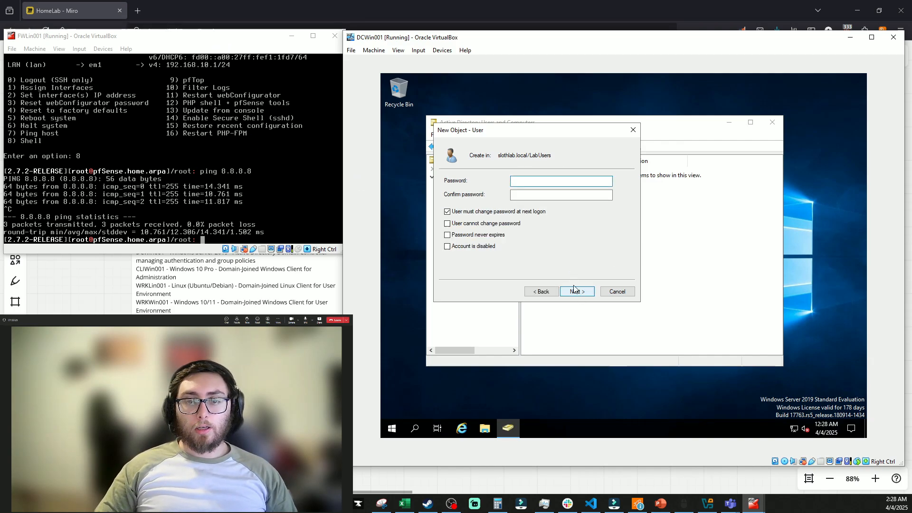
text(••••)
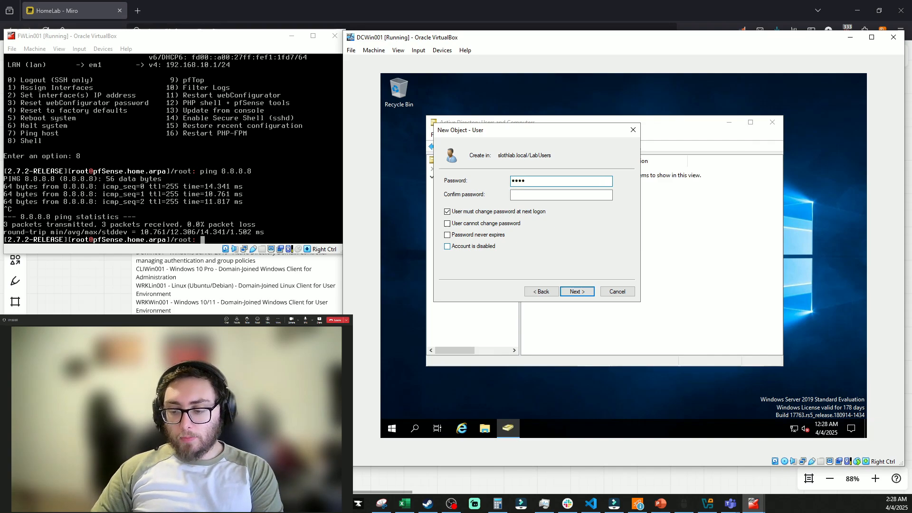
text(••••)
key(Tab)
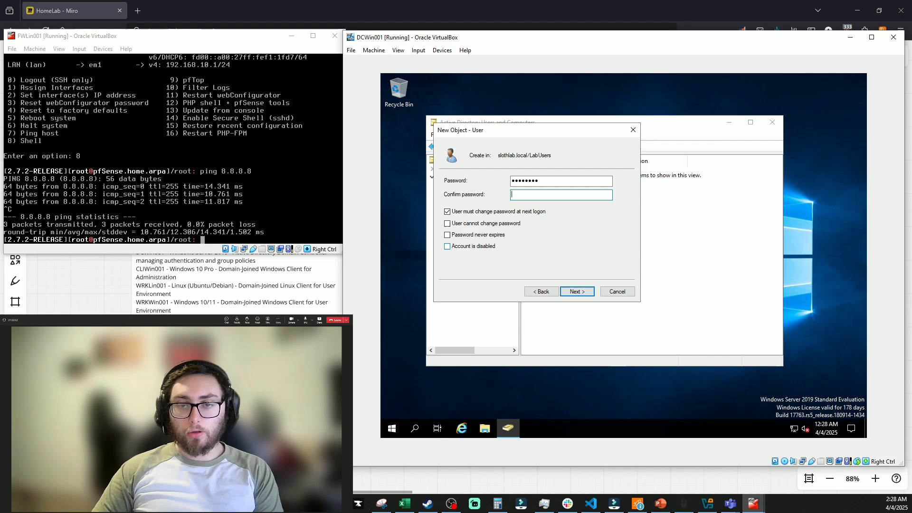
text(••••••••)
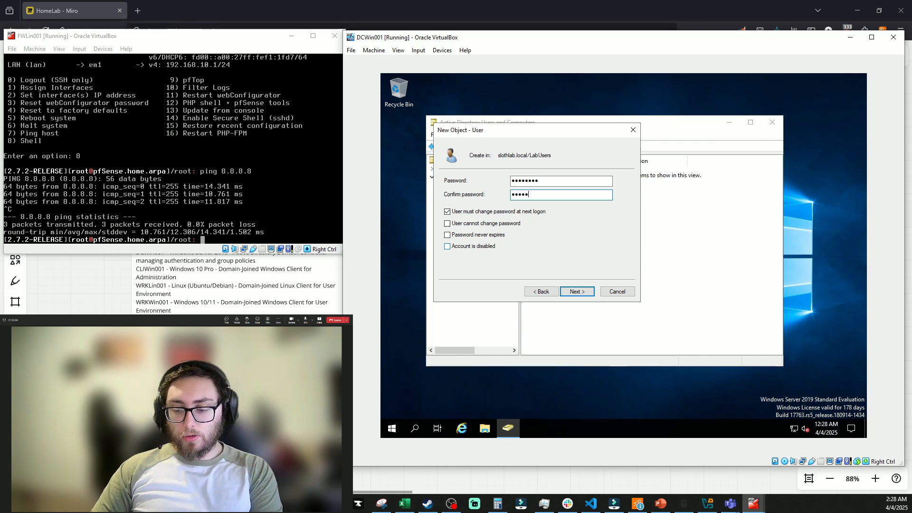
click(495, 212)
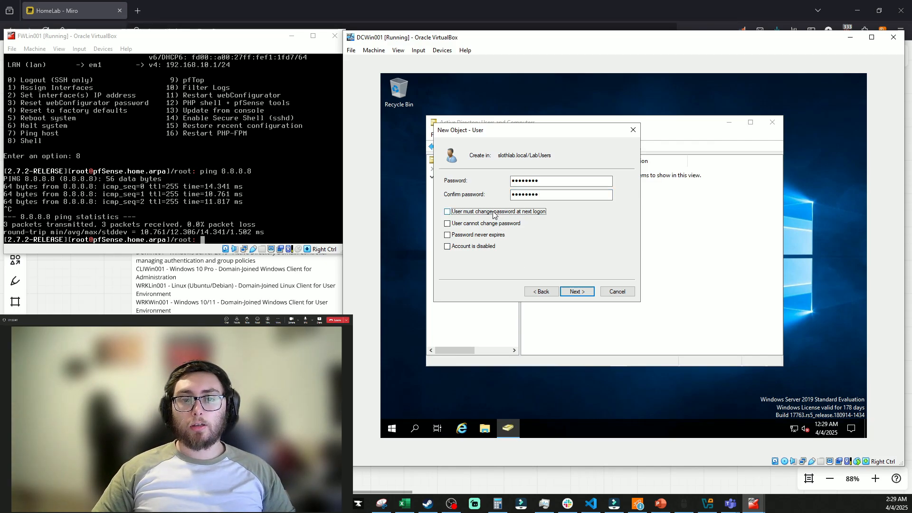
click(575, 291)
click(573, 298)
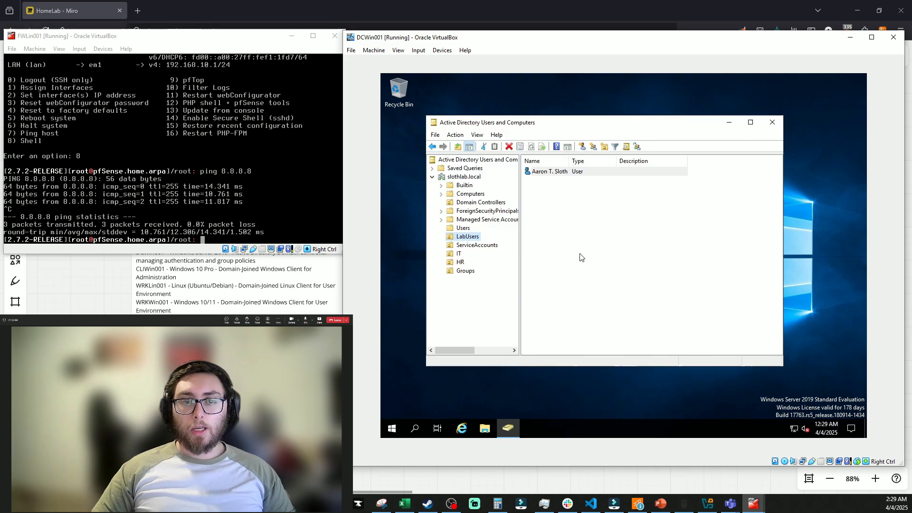
click(459, 263)
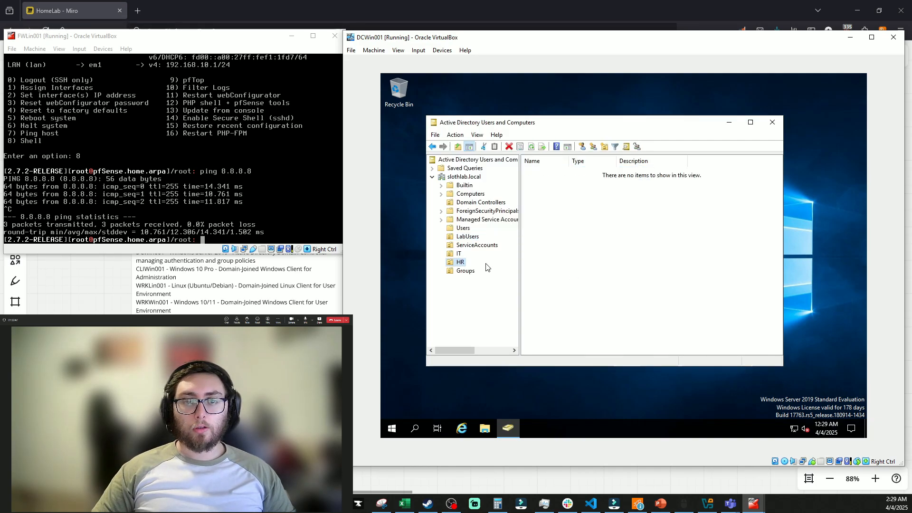
Start a new user in the HR OU and fill in the first name, initial T, last name and logon name
right_click(455, 265)
mouse_move(506, 304)
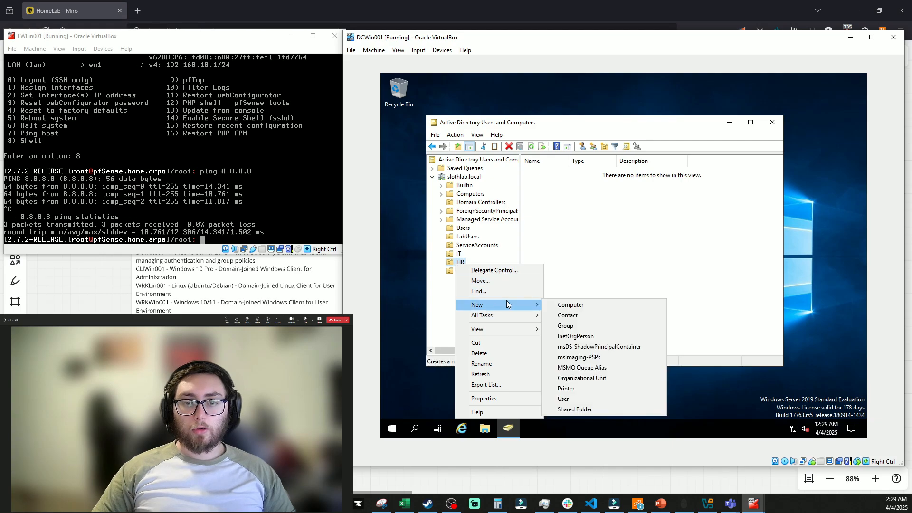
click(581, 398)
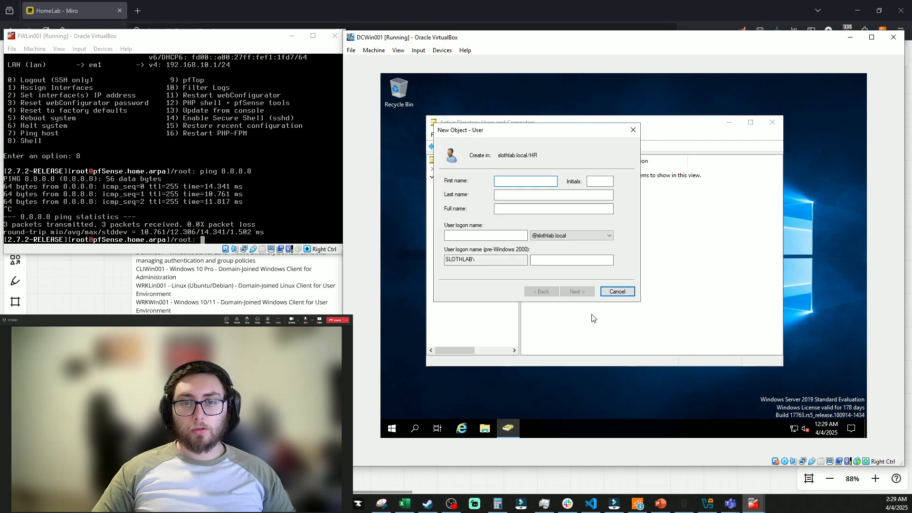
text(Britney)
key(Tab)
text(T)
key(BackSpace)
key(shift+Tab)
text(T)
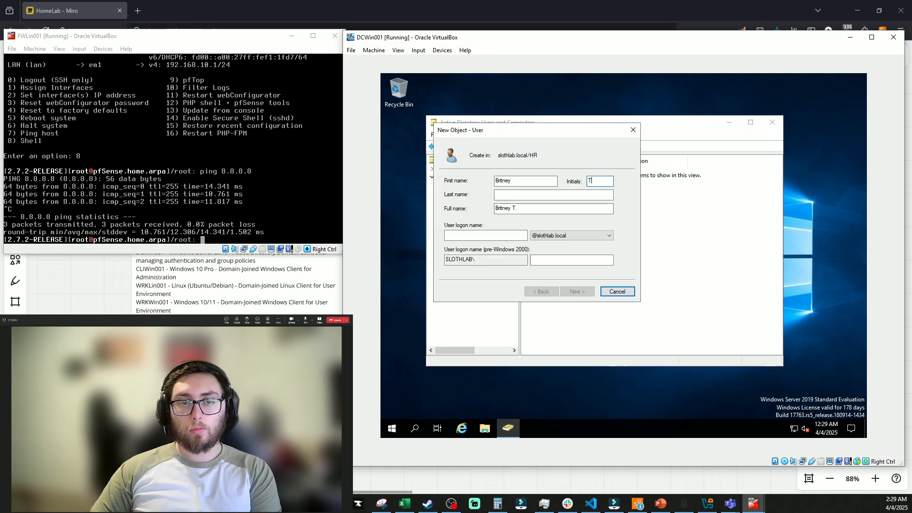
key(Tab)
text(S)
text(h)
key(Tab)
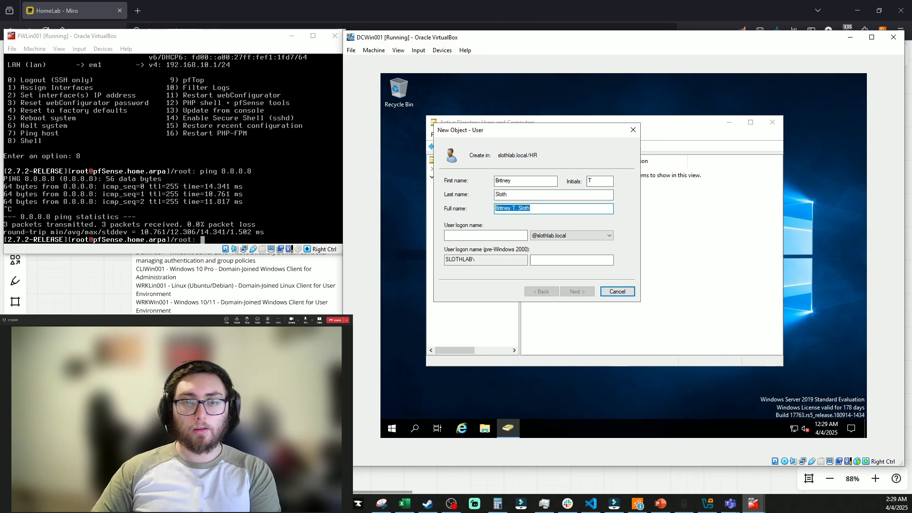
key(Tab)
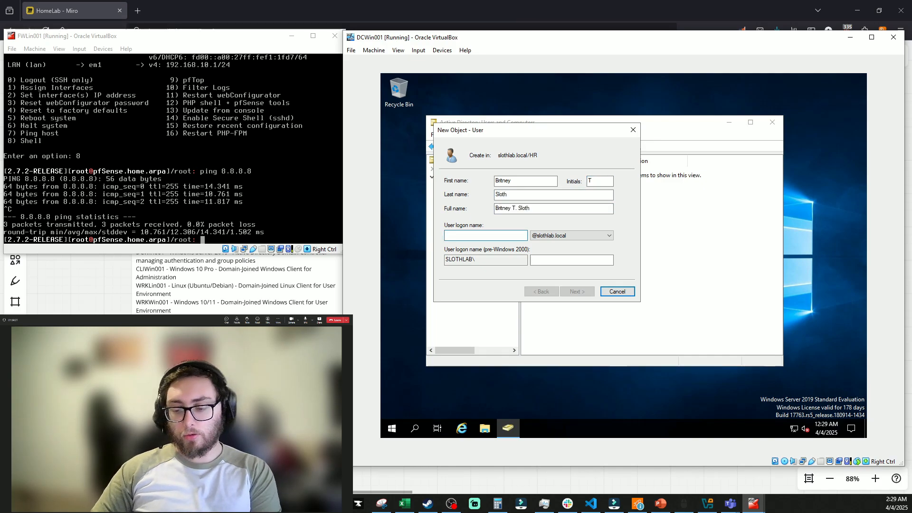
text(BritSloth)
key(Tab)
Set and confirm the HR user's password, finish creating it, and select the ServiceAccounts OU
click(576, 289)
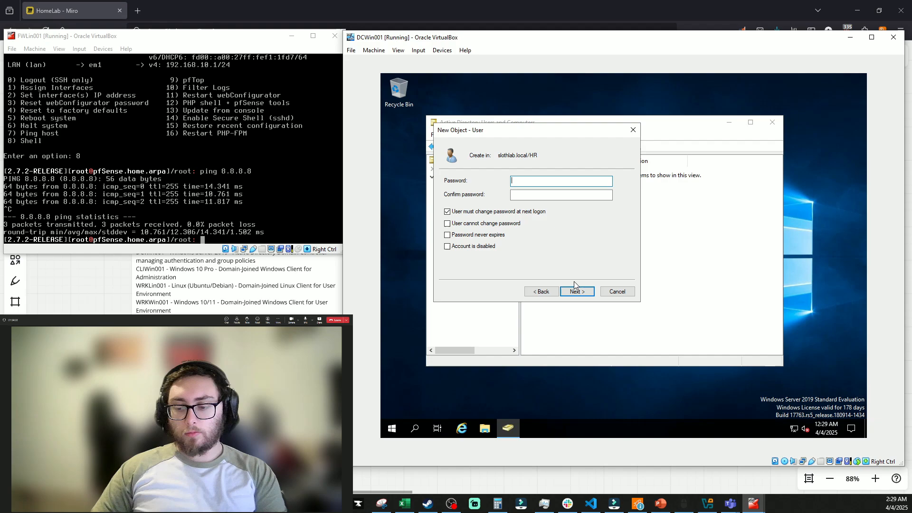
text(••••••••)
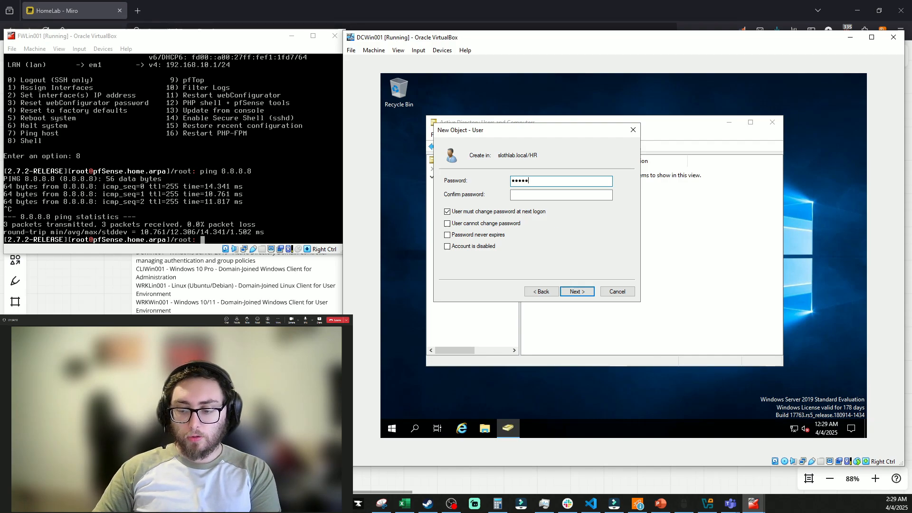
key(Tab)
text(••••)
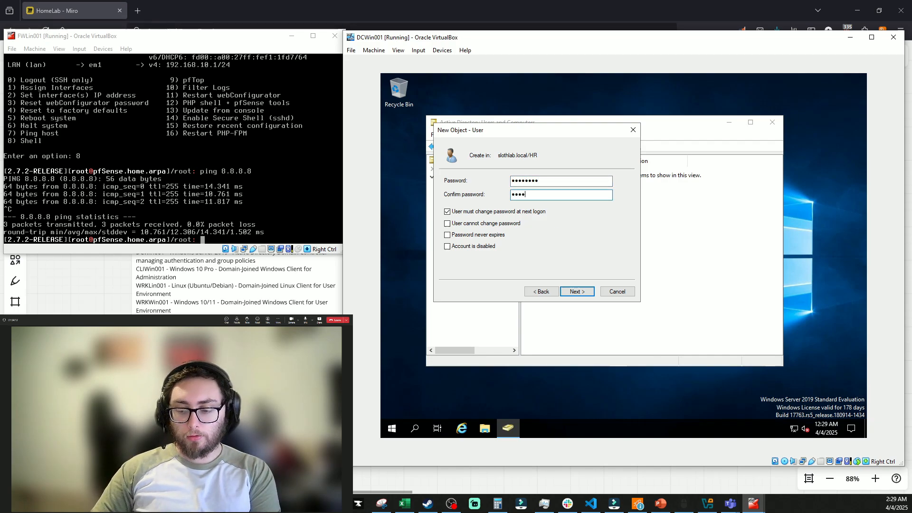
text(••••)
click(577, 291)
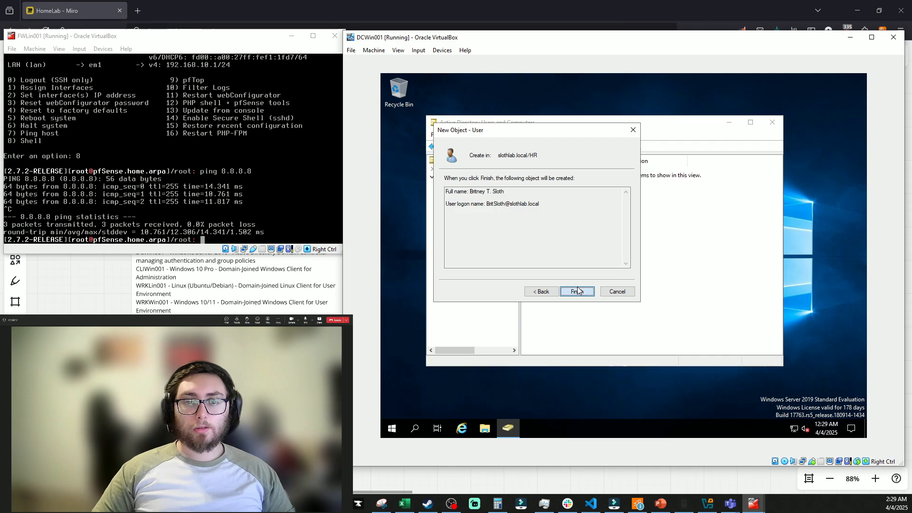
click(577, 291)
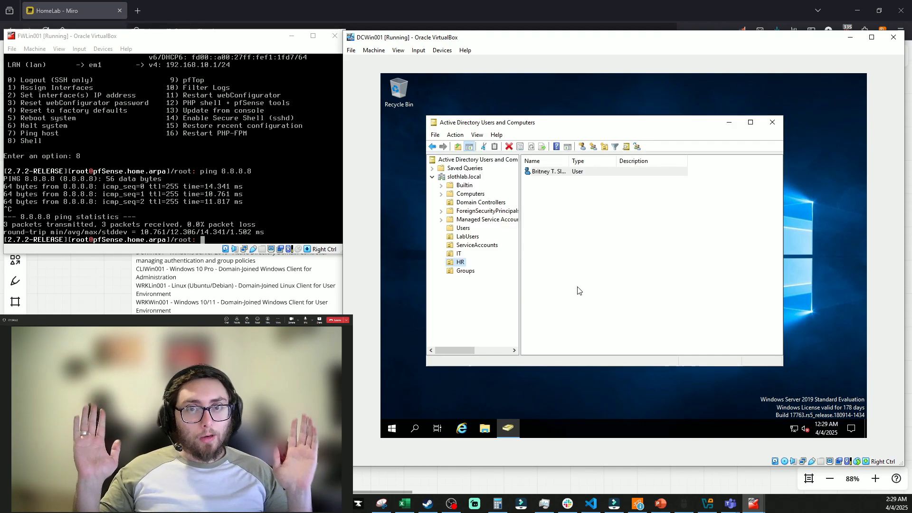
click(477, 244)
Start a new ServiceAccounts user with first name svc, last name wazuh and logon name svc_wazuh
right_click(476, 245)
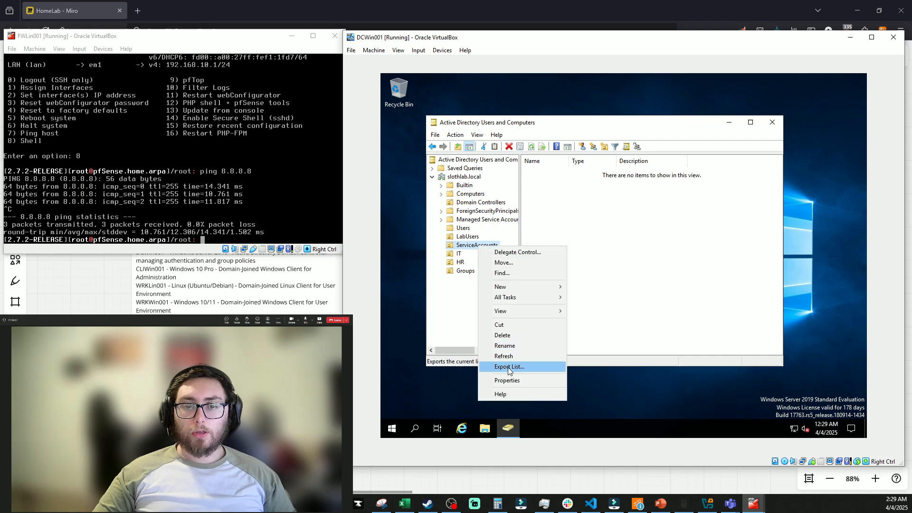
mouse_move(525, 286)
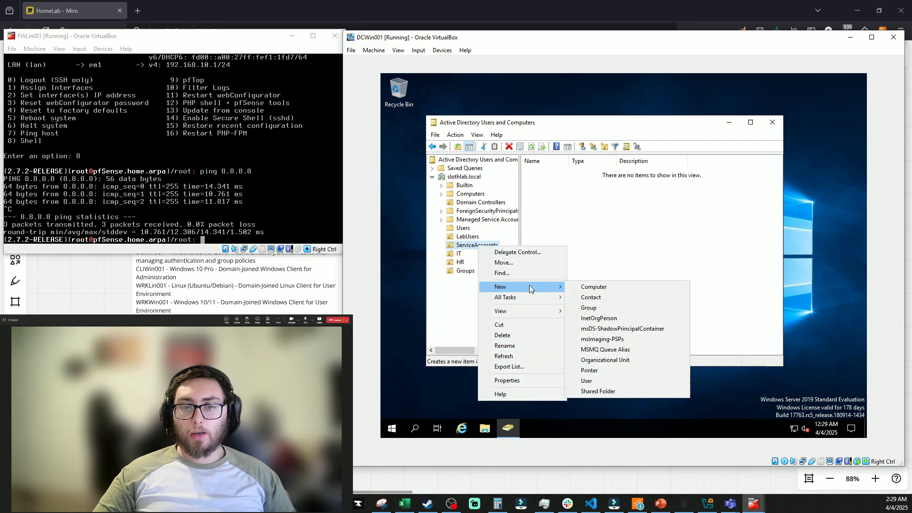
click(589, 381)
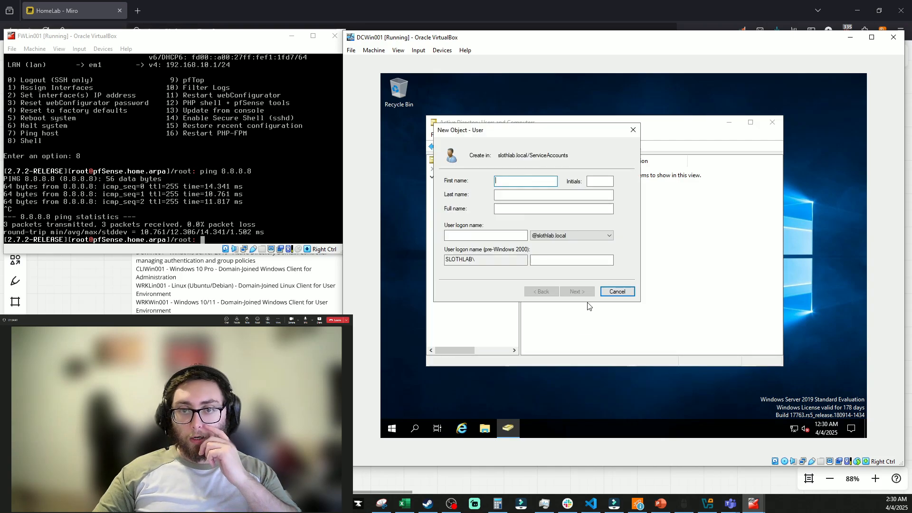
text(svc)
key(Tab)
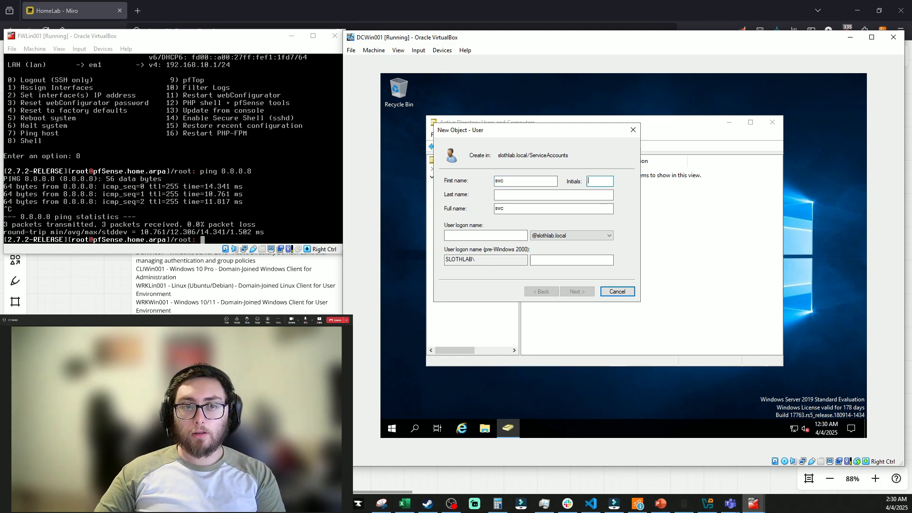
text(wazuh)
key(Tab)
key(Tab)
text(svc_wazuh)
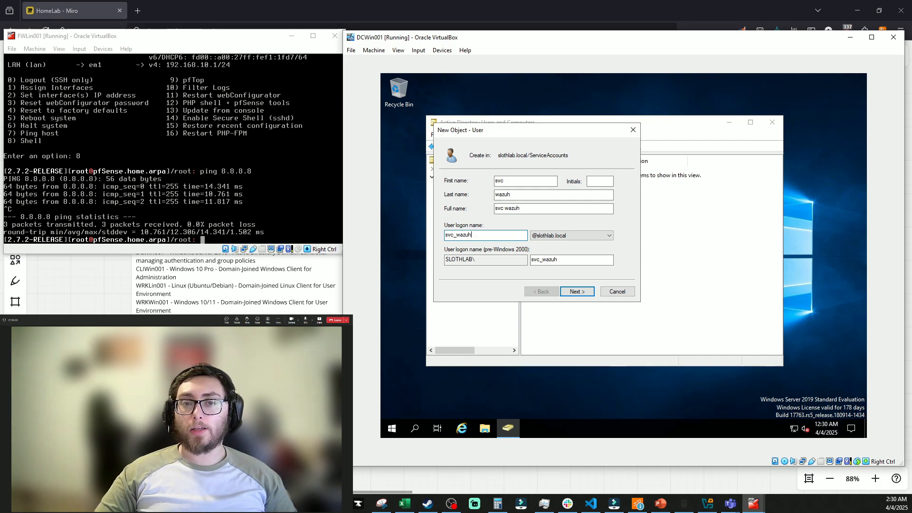
key(Return)
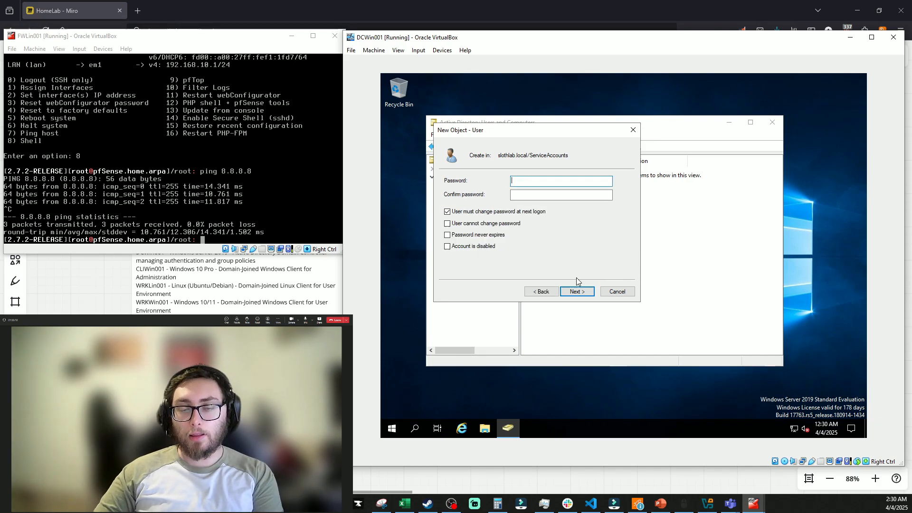
Enter and confirm the svc_wazuh password, recheck the settings, and finish creating the account
text(Pas)
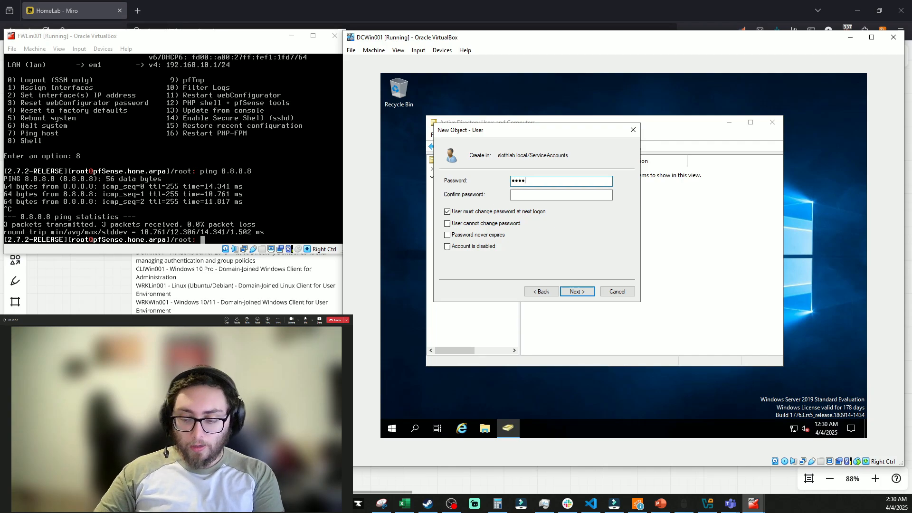
key(Tab)
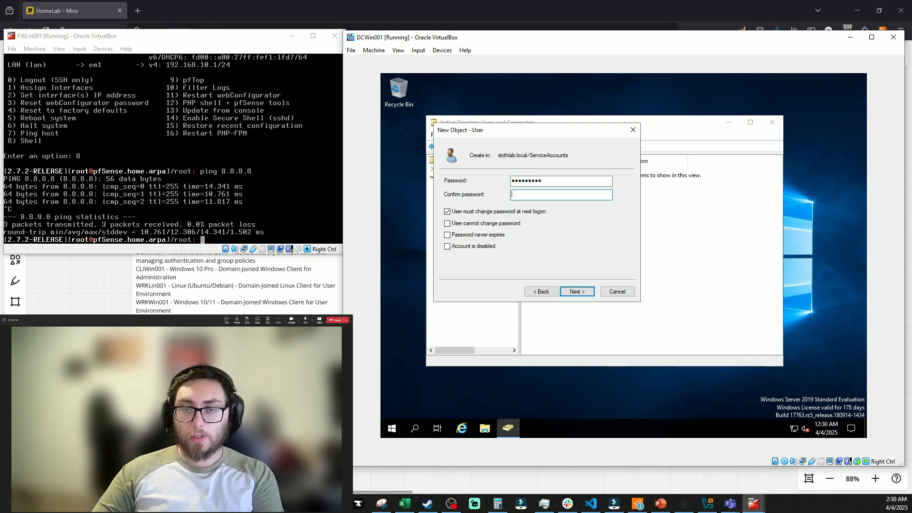
text(Password1)
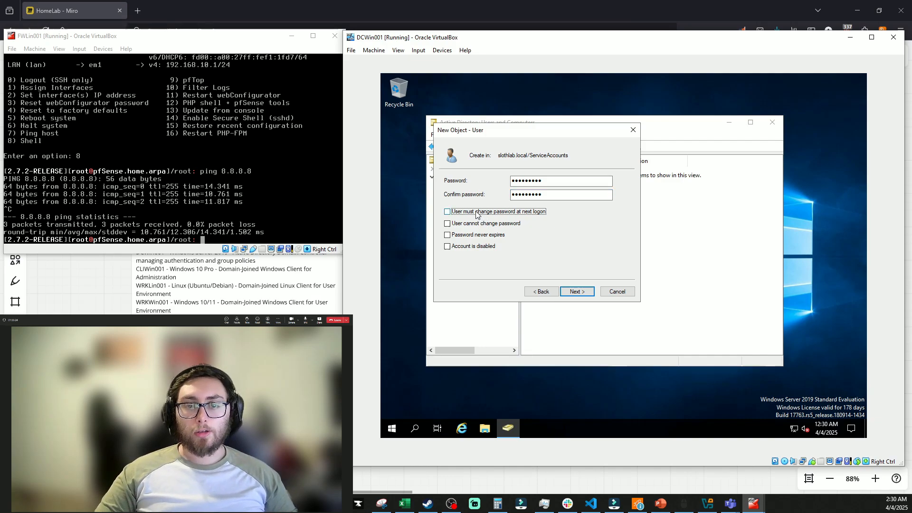
click(573, 294)
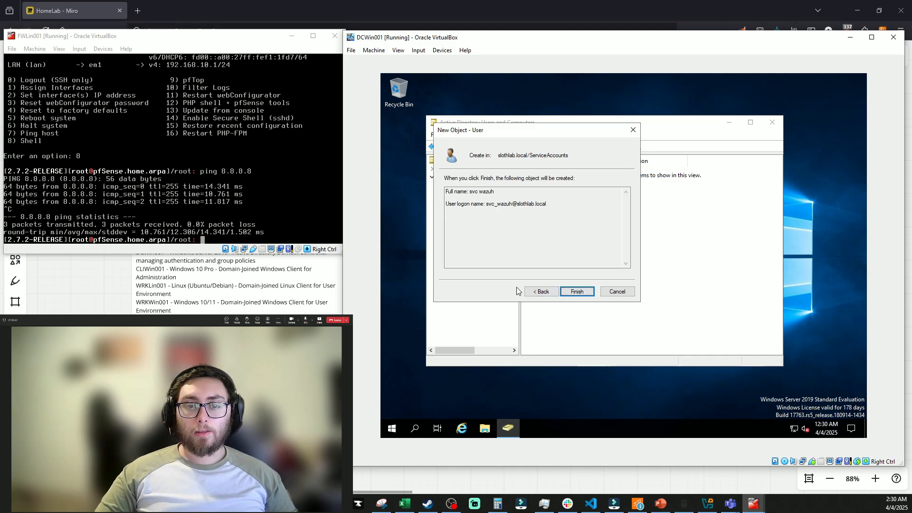
click(541, 291)
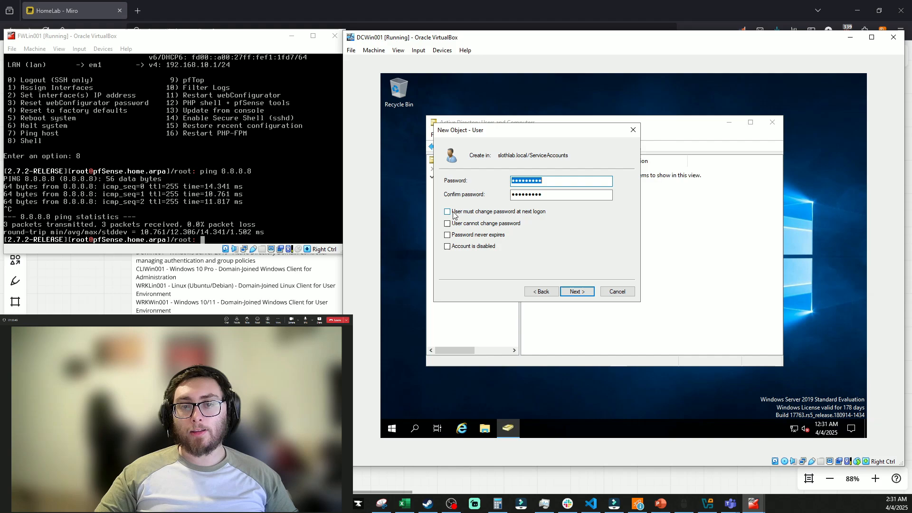
click(577, 291)
click(577, 291)
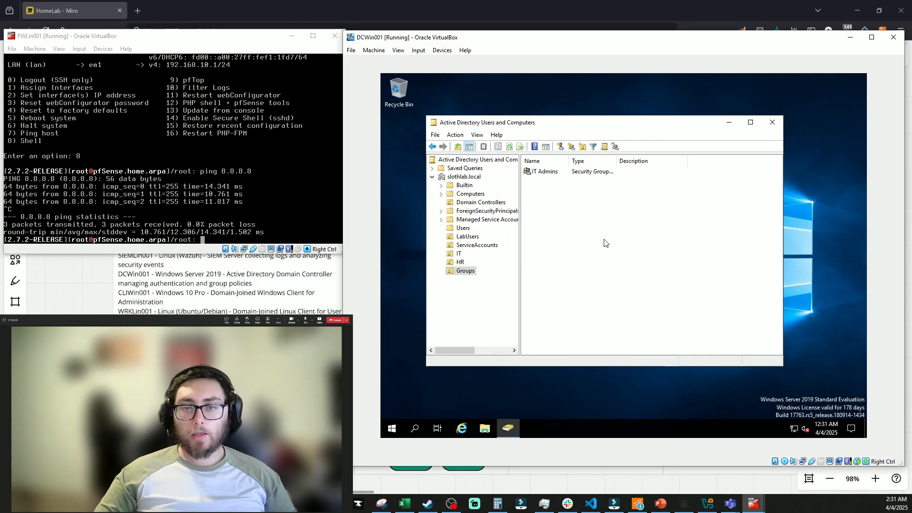
Create the 'HR User' security group in the Groups OU, then deselect it
right_click(465, 274)
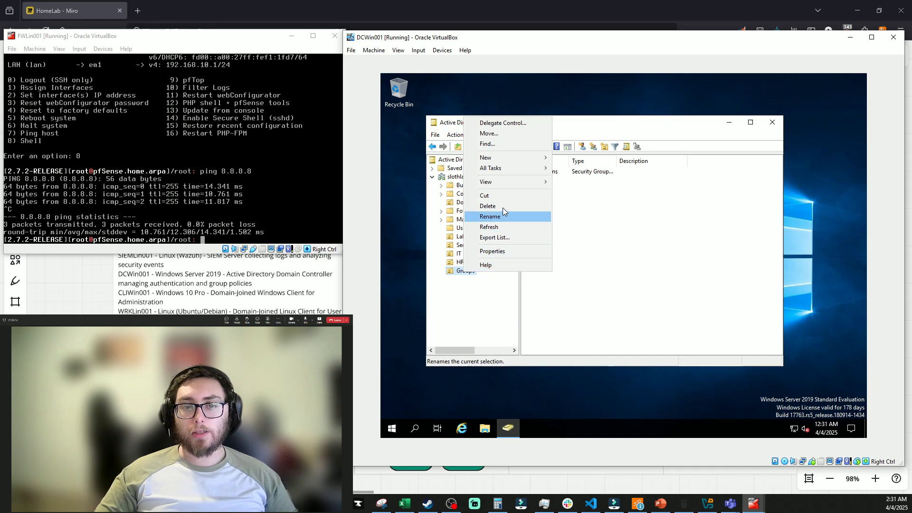
mouse_move(519, 158)
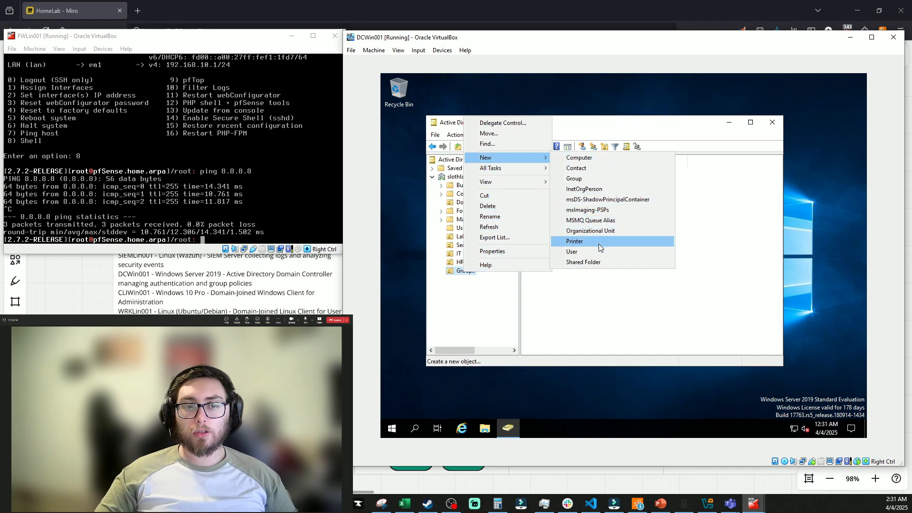
click(575, 178)
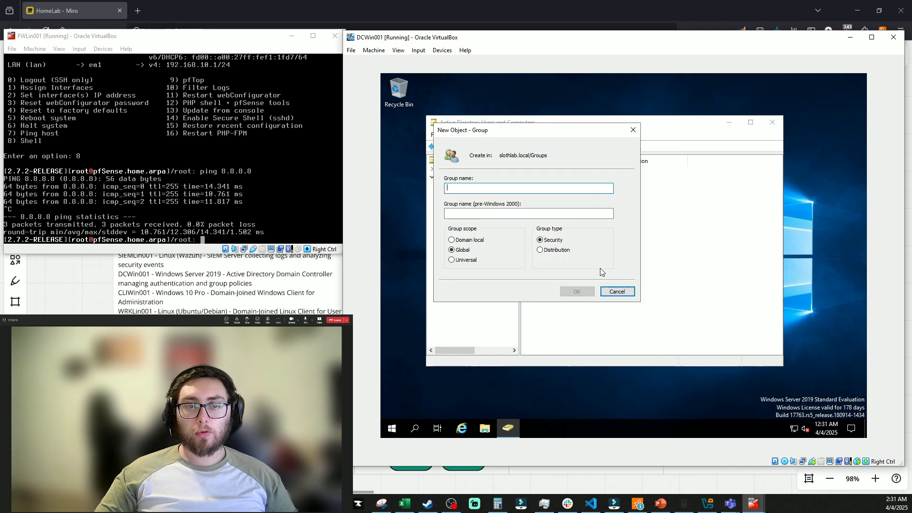
text(HR User)
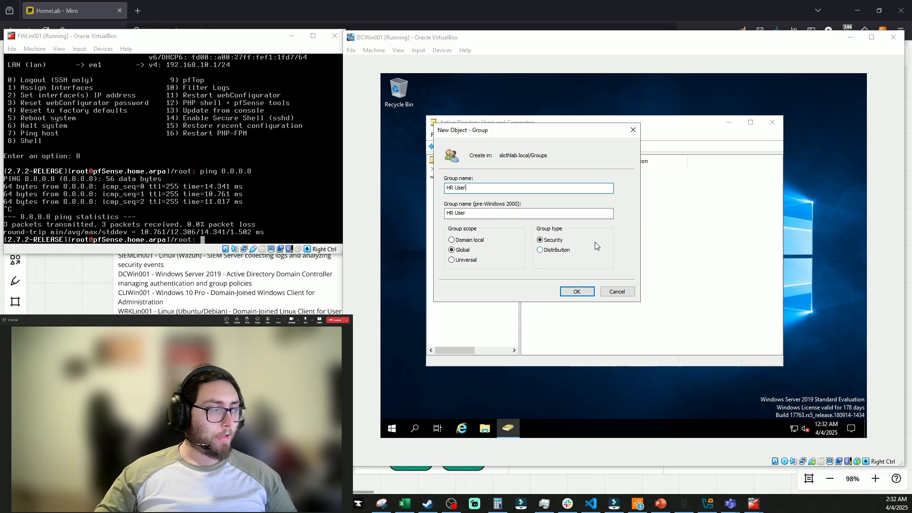
click(563, 241)
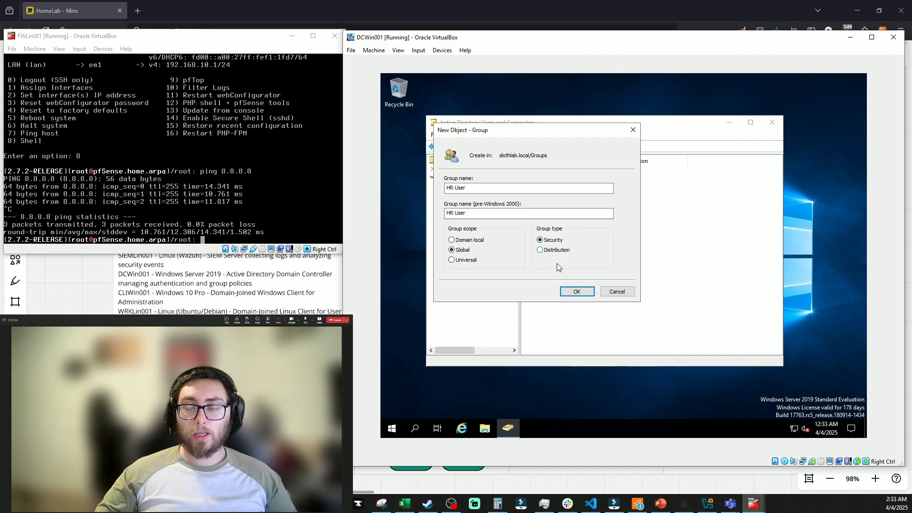
click(571, 294)
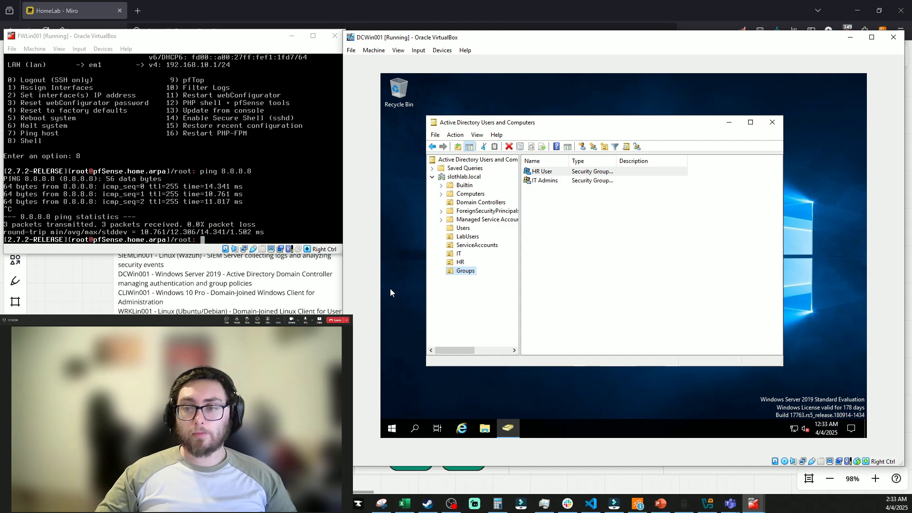
click(642, 250)
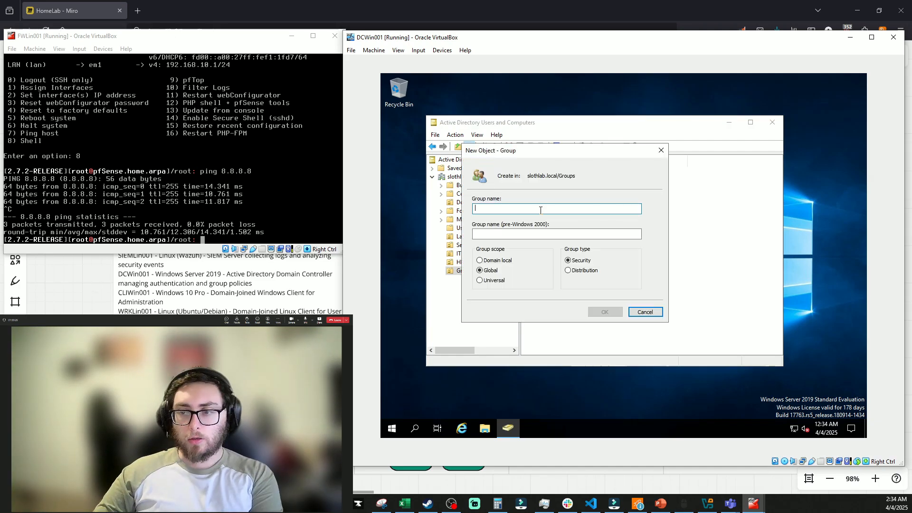
Name the new group 'Cybersecurity Team', confirm it, and clear the list selection
text(Cyb)
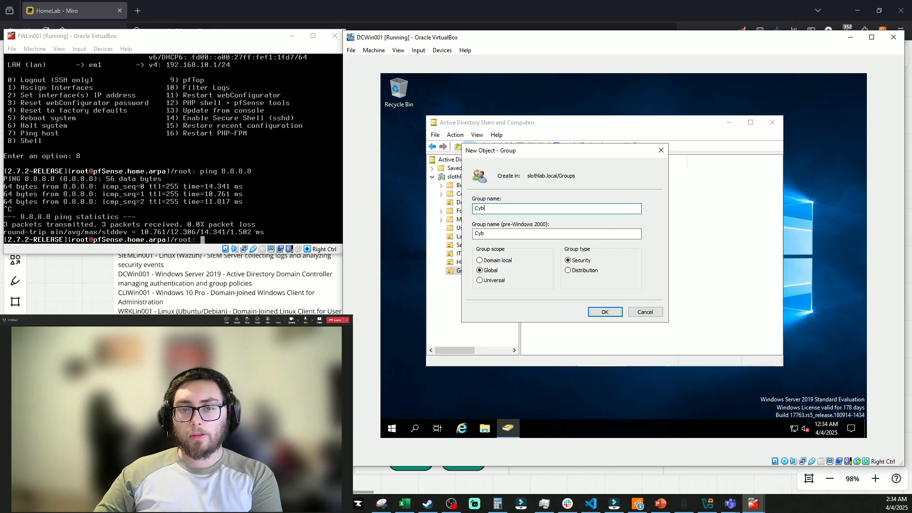
text(ersecurity)
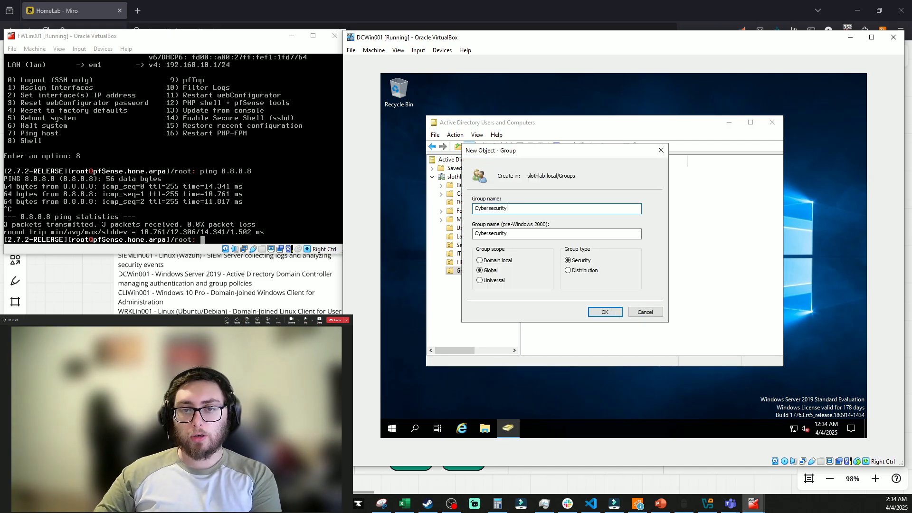
text( Team)
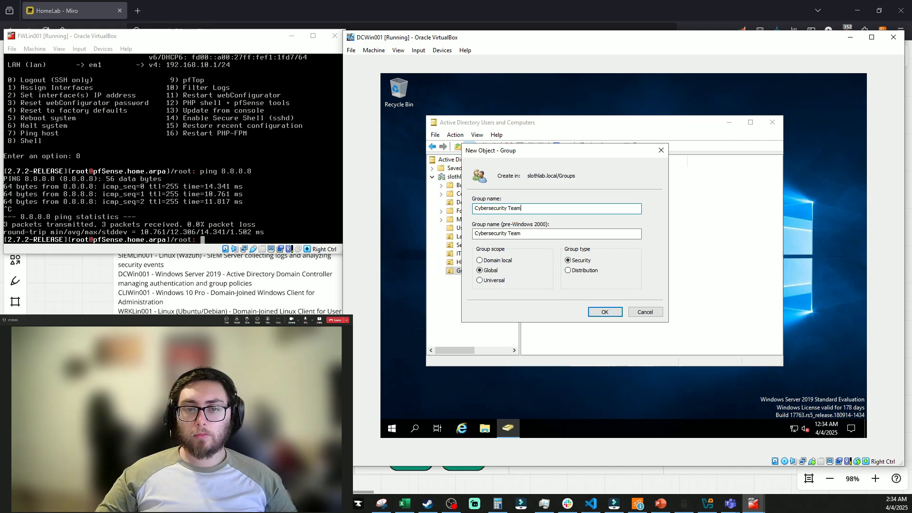
click(603, 312)
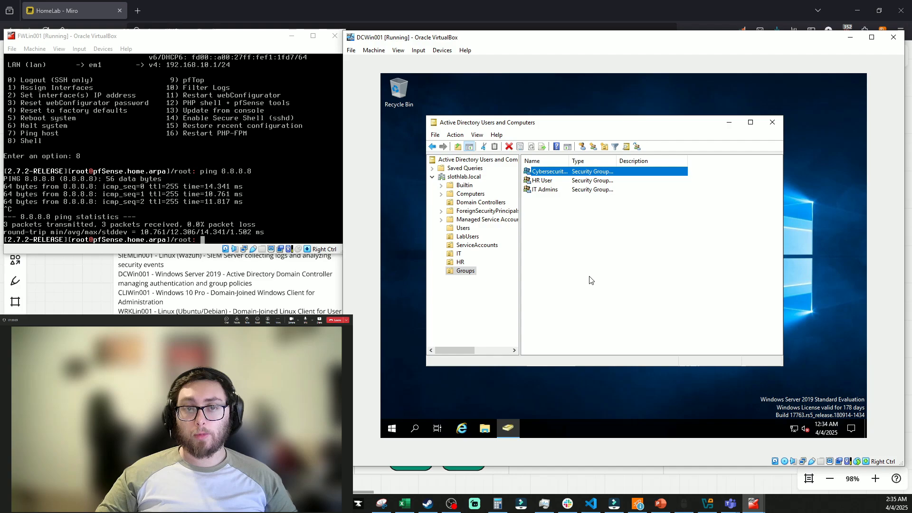
click(591, 280)
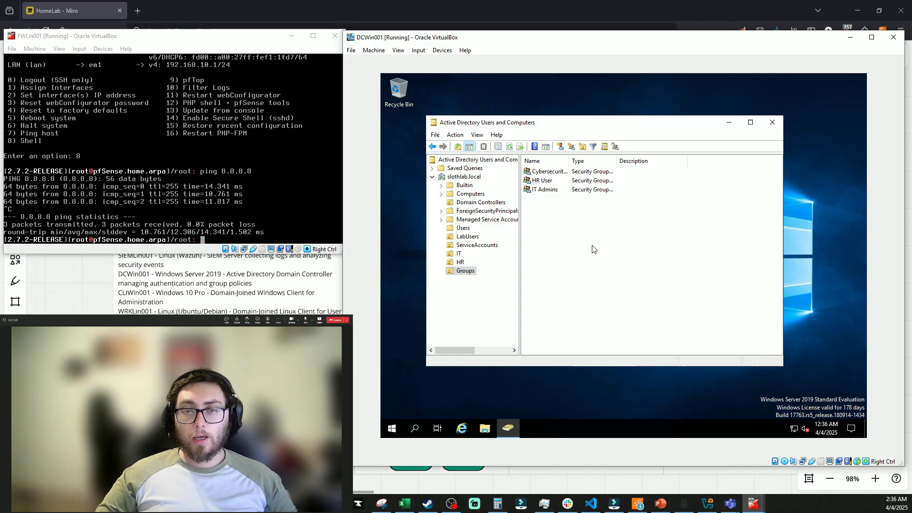
Change the HR User group's pre-Windows 2000 name to 'HR Users' and apply
right_click(538, 181)
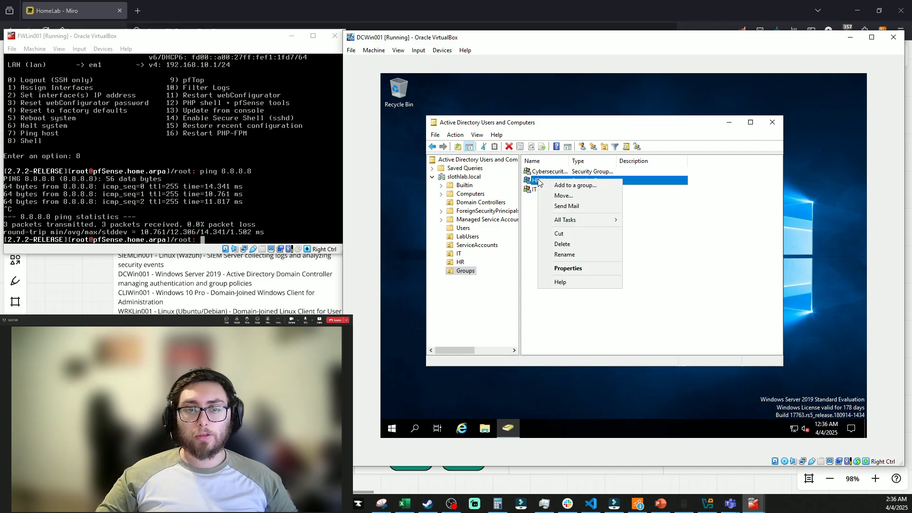
click(567, 268)
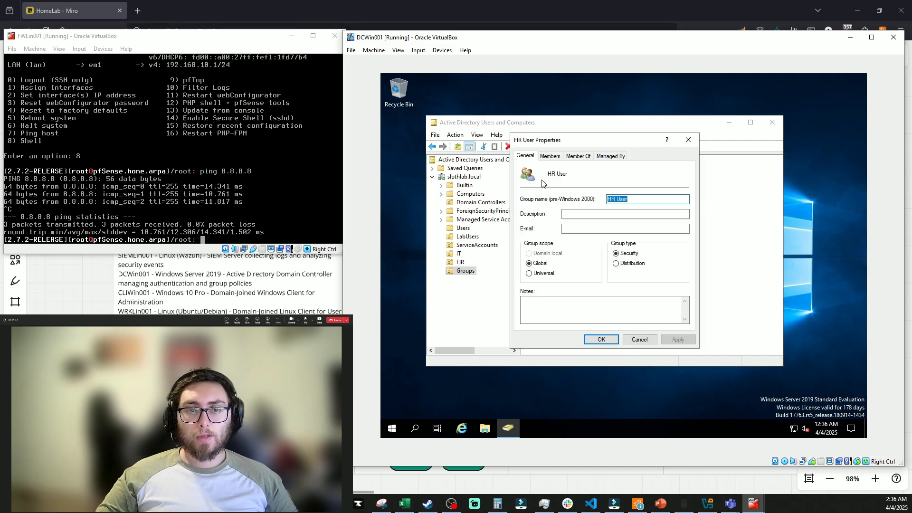
click(630, 199)
text(s)
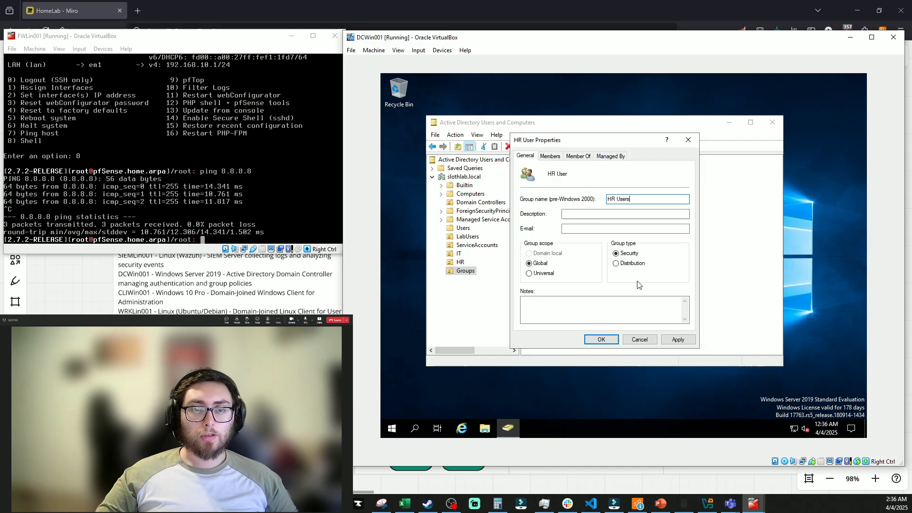
click(676, 339)
Add the HR employee account to the HR User group's members and close the properties
click(549, 156)
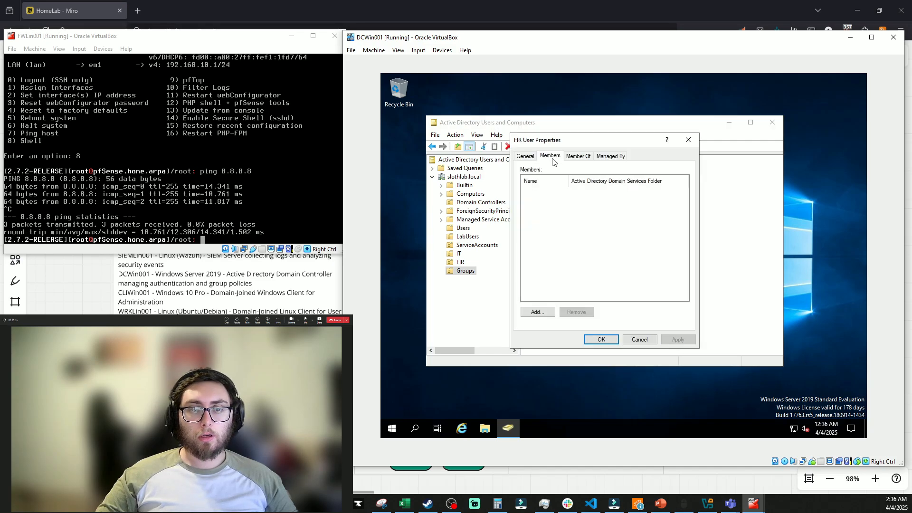
click(540, 311)
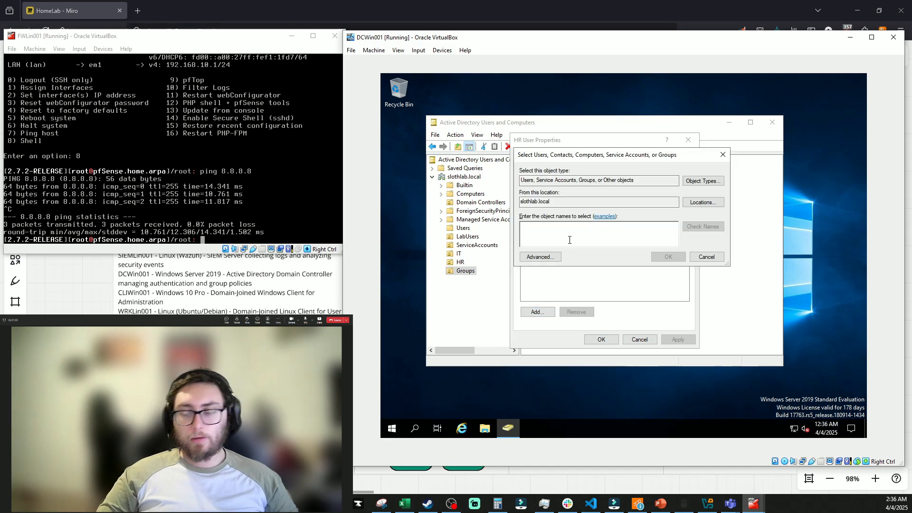
text(Britney)
click(668, 257)
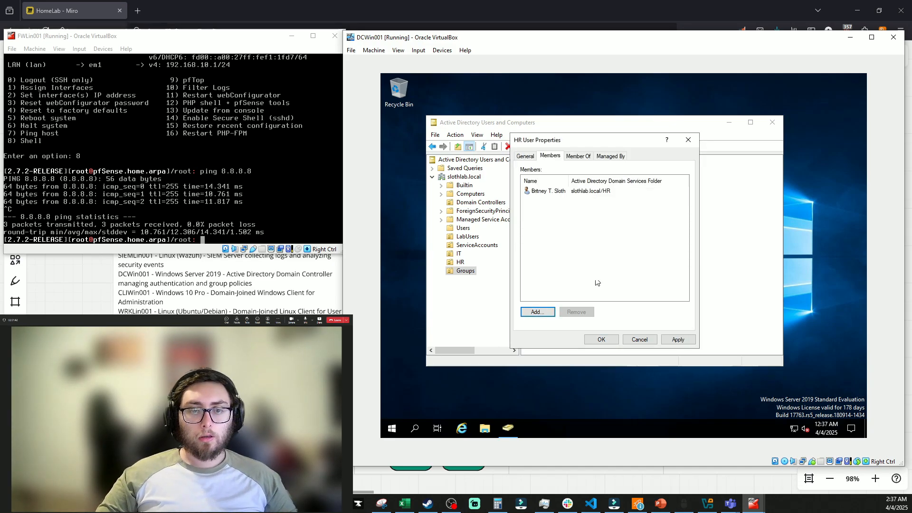
click(601, 339)
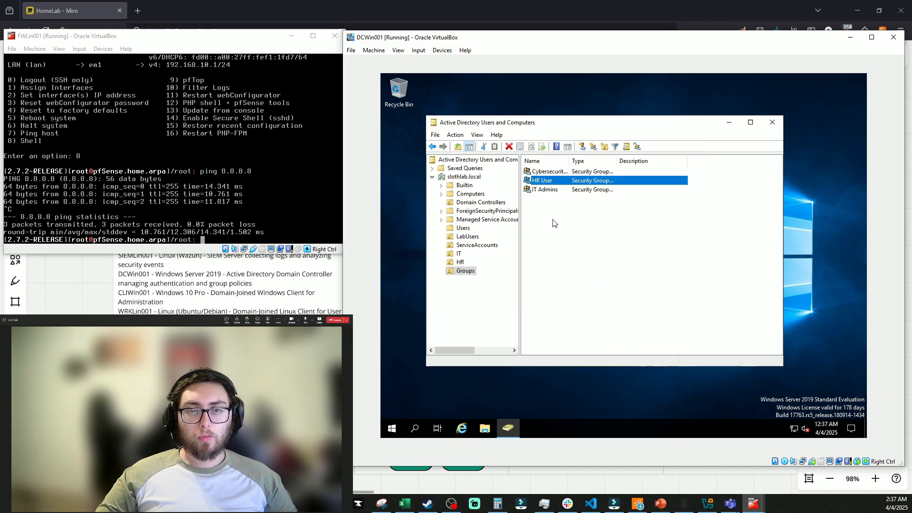
Add svc_wazuh to the Cybersecurity Team group's members and apply
double_click(548, 192)
click(537, 312)
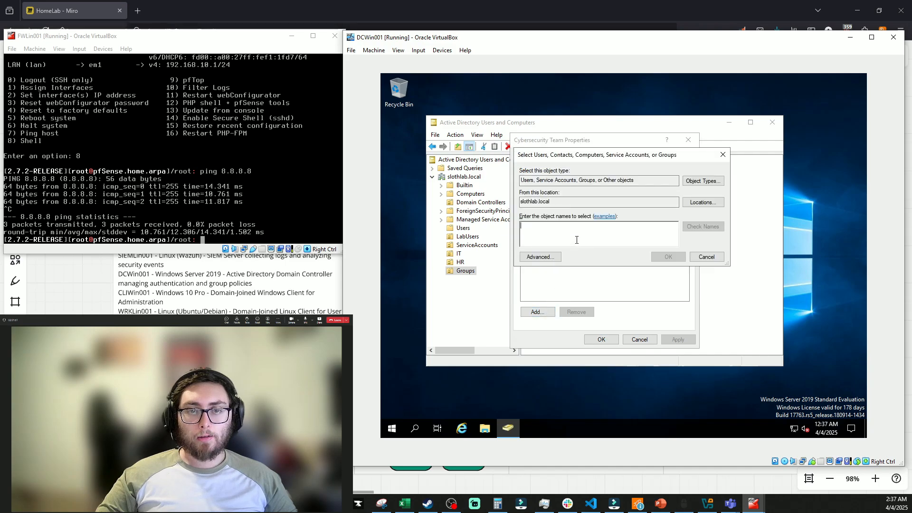
text(svc)
click(704, 230)
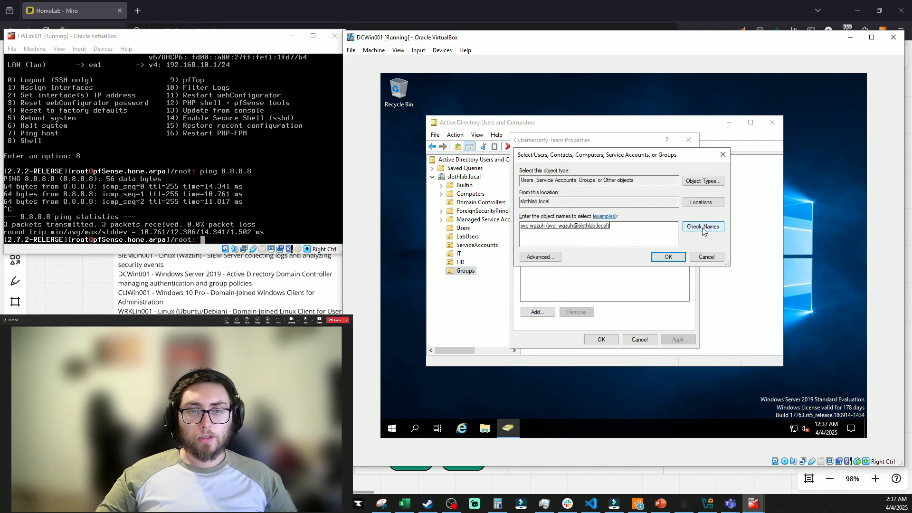
click(666, 257)
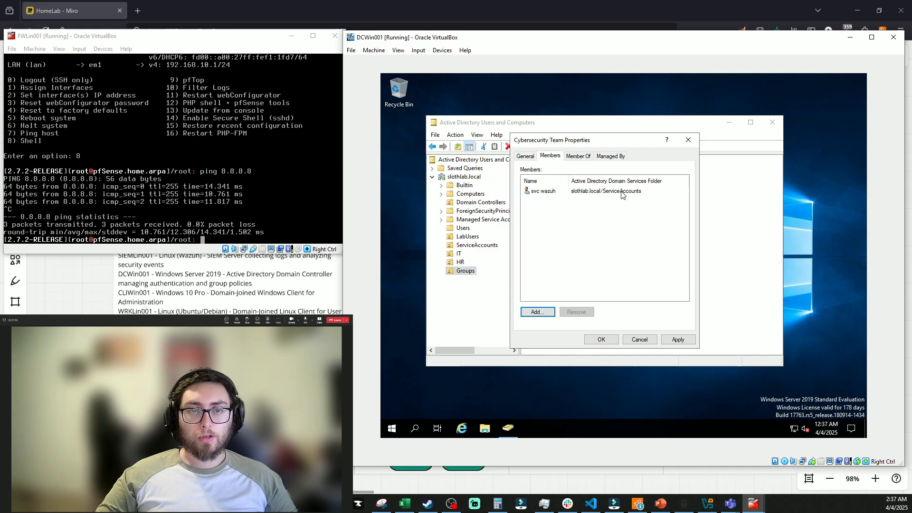
click(674, 343)
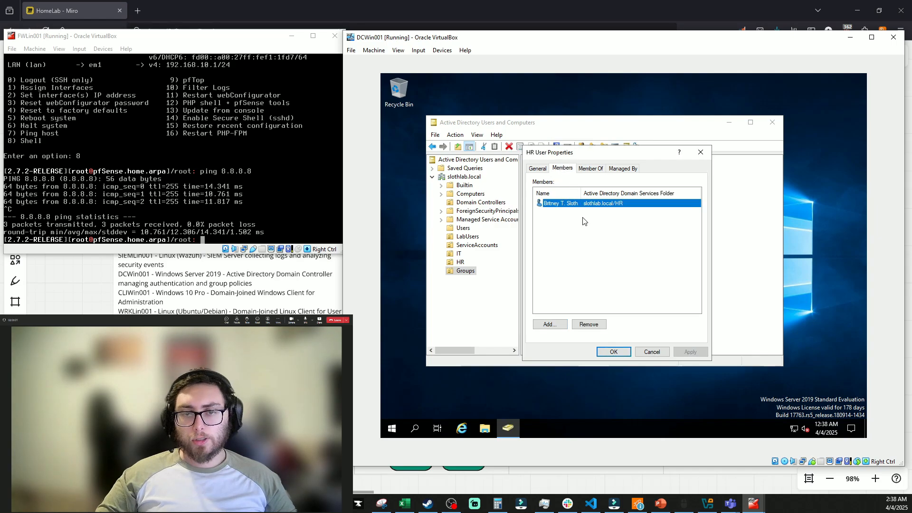
Review the HR User group's properties and close them
click(538, 168)
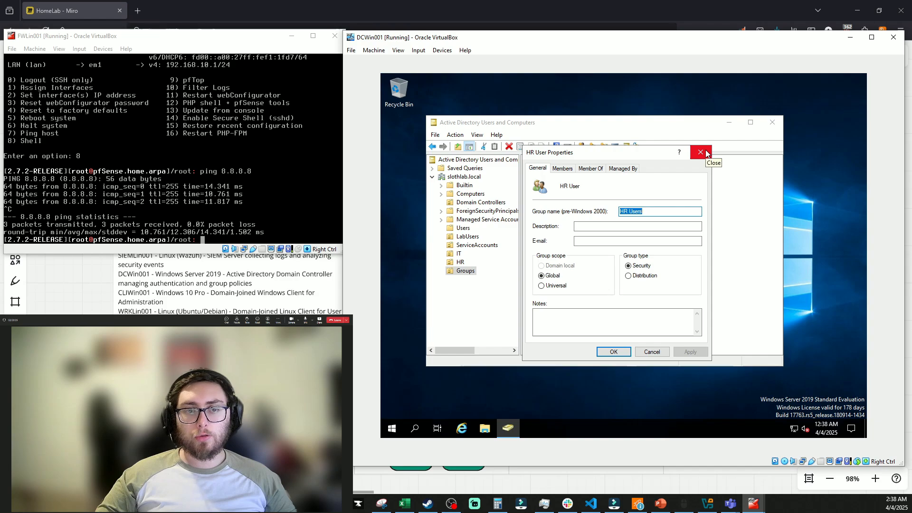
click(701, 152)
right_click(542, 183)
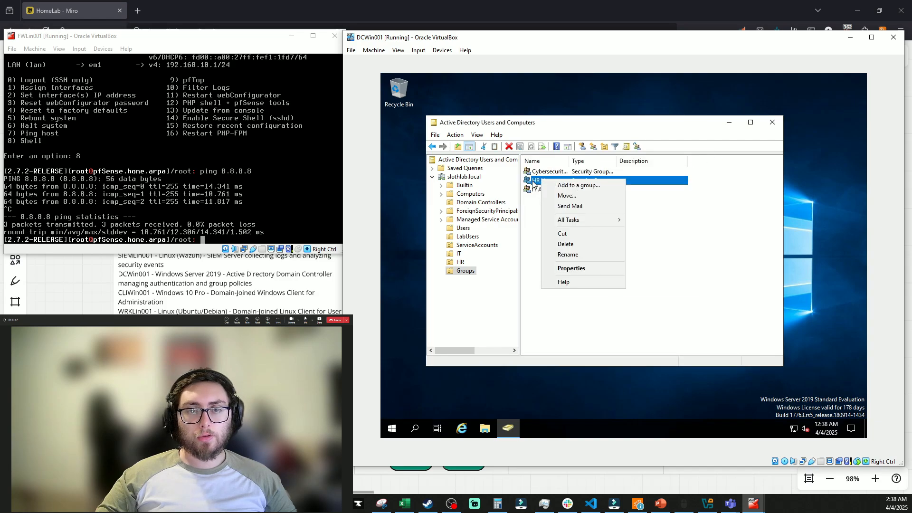
click(572, 268)
key(Escape)
click(595, 234)
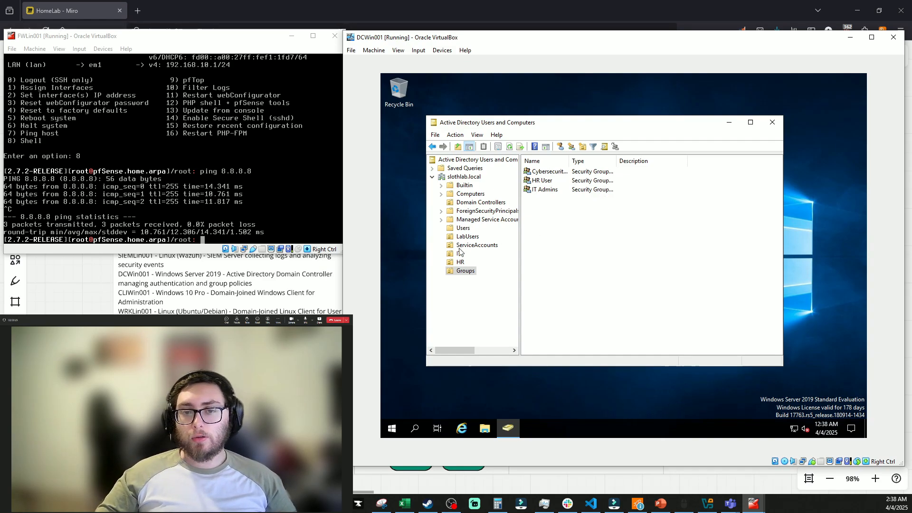
Check the ServiceAccounts OU, then reopen and close Cybersecurity Team's properties in Groups
click(474, 245)
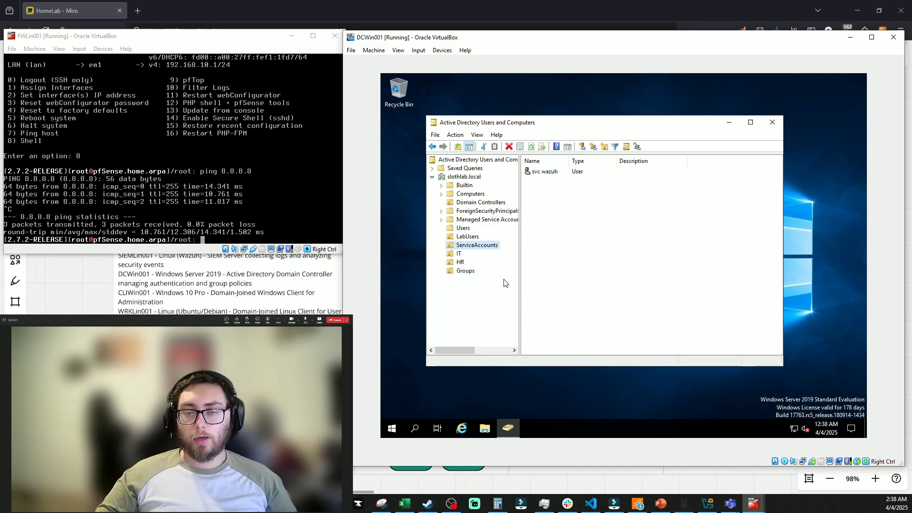
click(466, 271)
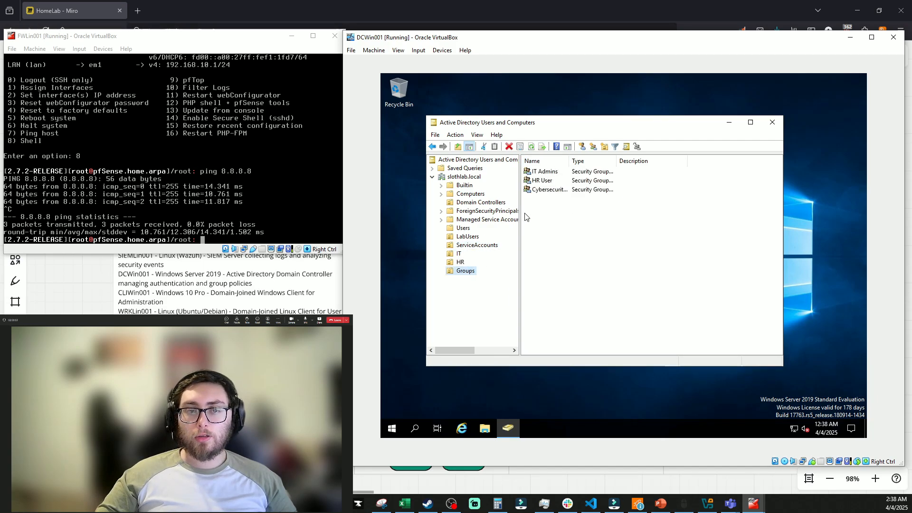
double_click(546, 190)
click(690, 143)
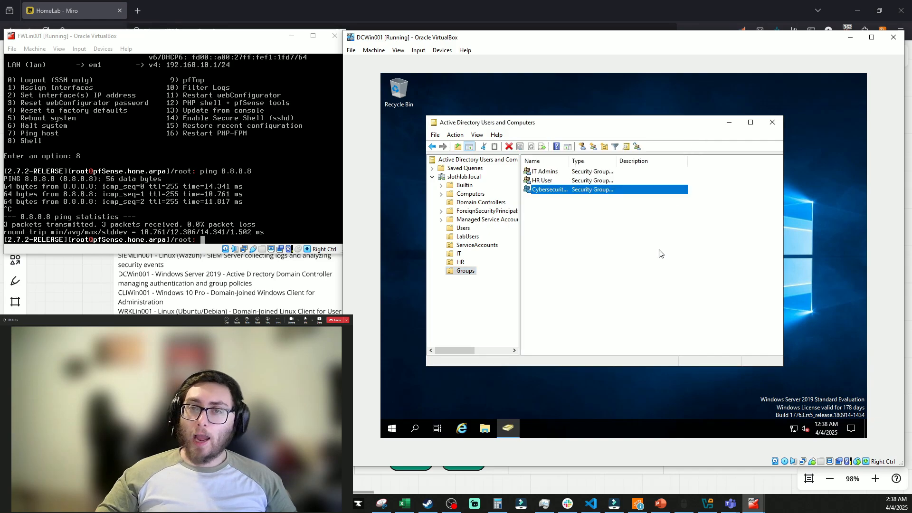
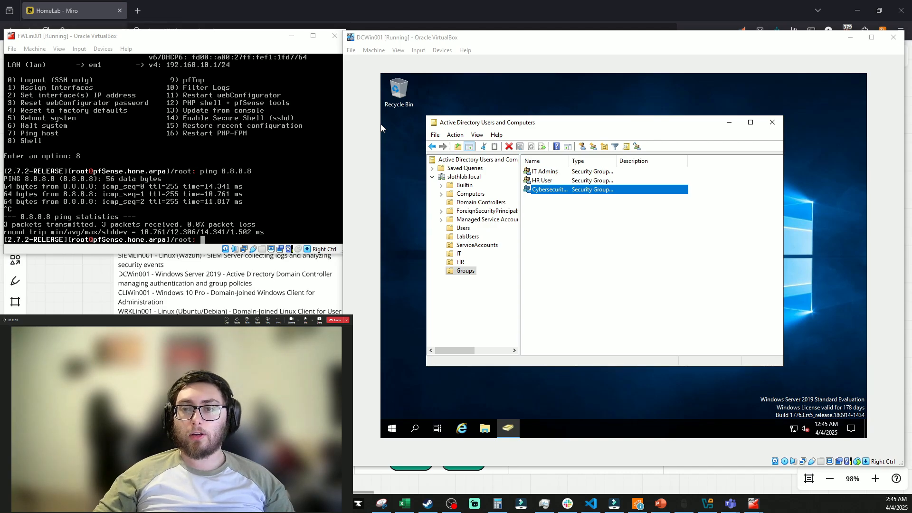
Launch Group Policy Management and expand the forest down to the slothlab.local domain's OUs
click(390, 428)
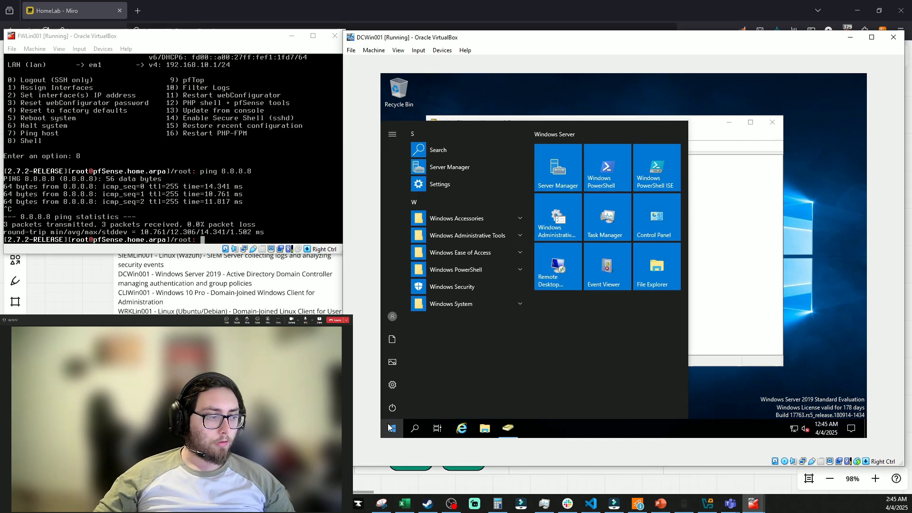
text(g)
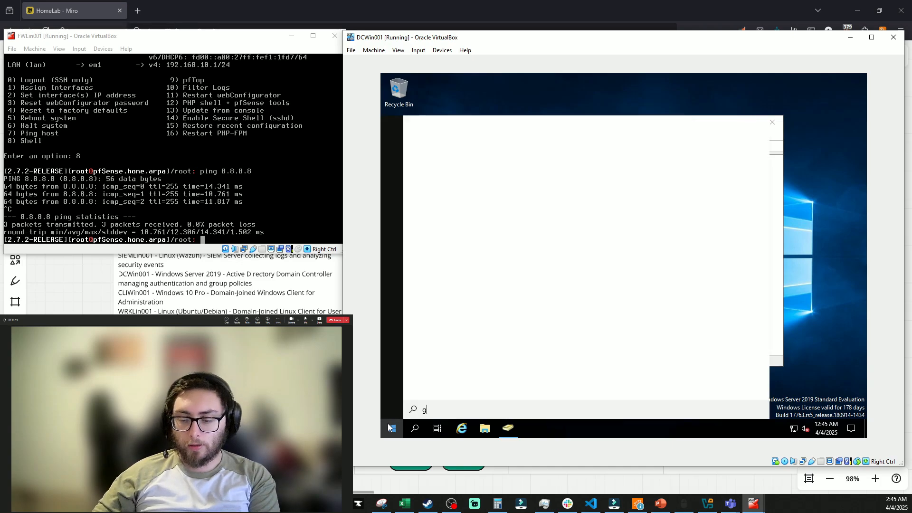
text(roup)
key(Return)
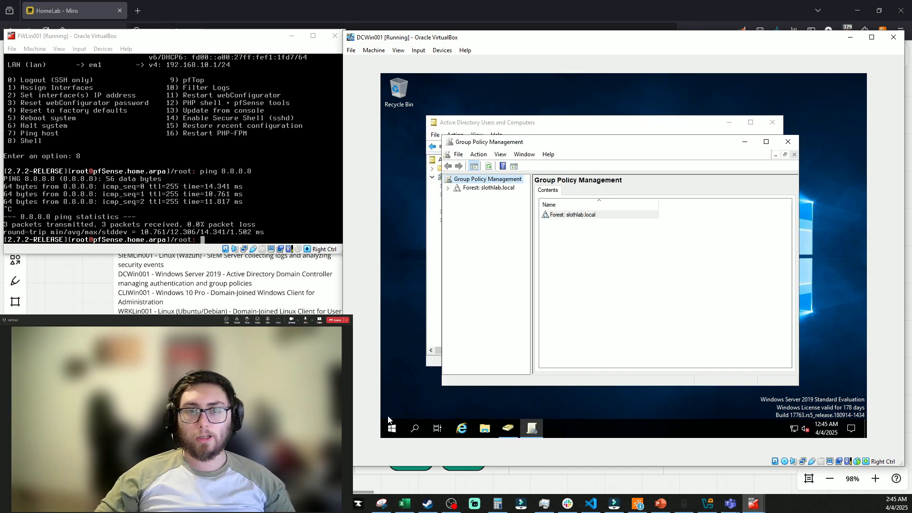
click(448, 188)
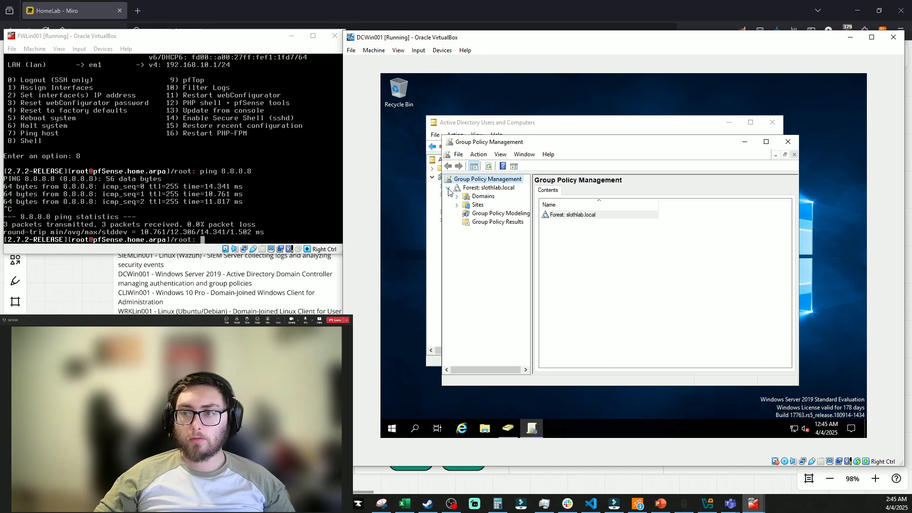
click(456, 197)
click(466, 205)
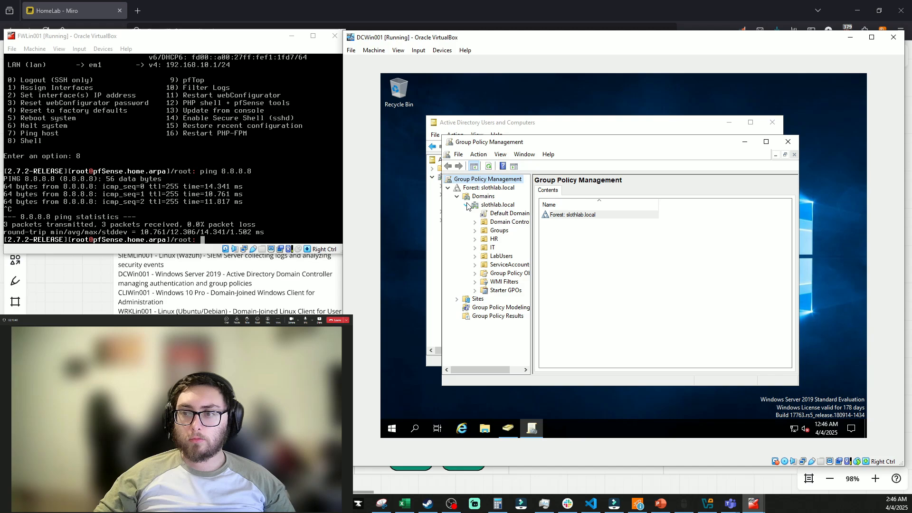
Create a new GPO named 'IT Security Policy' linked to the IT OU
right_click(493, 247)
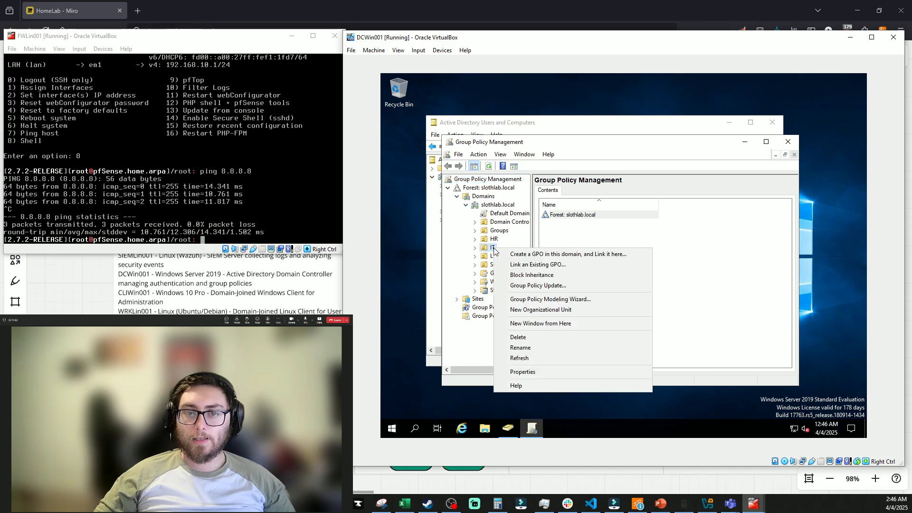
click(509, 255)
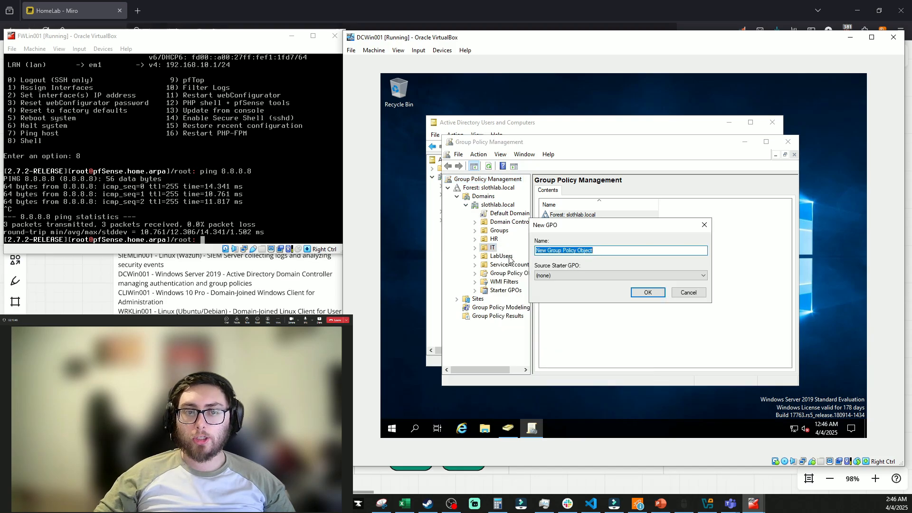
text(I)
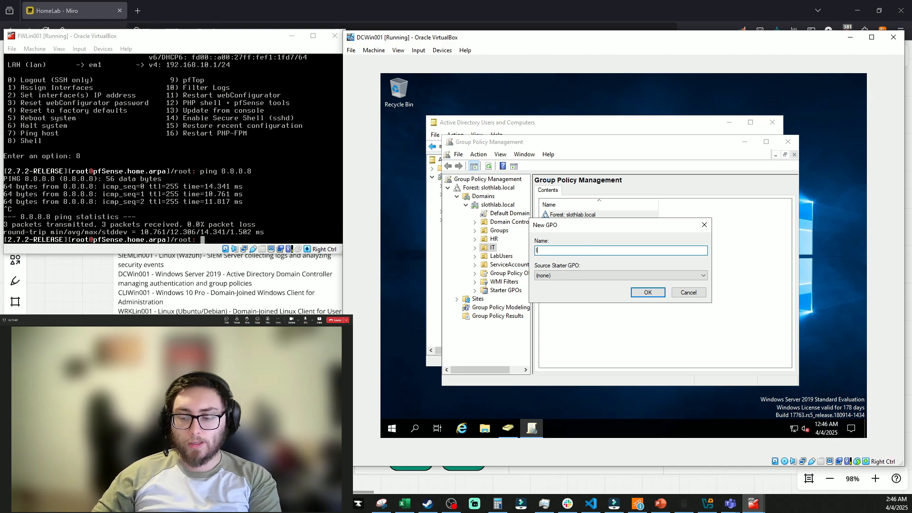
text(T Security Policy)
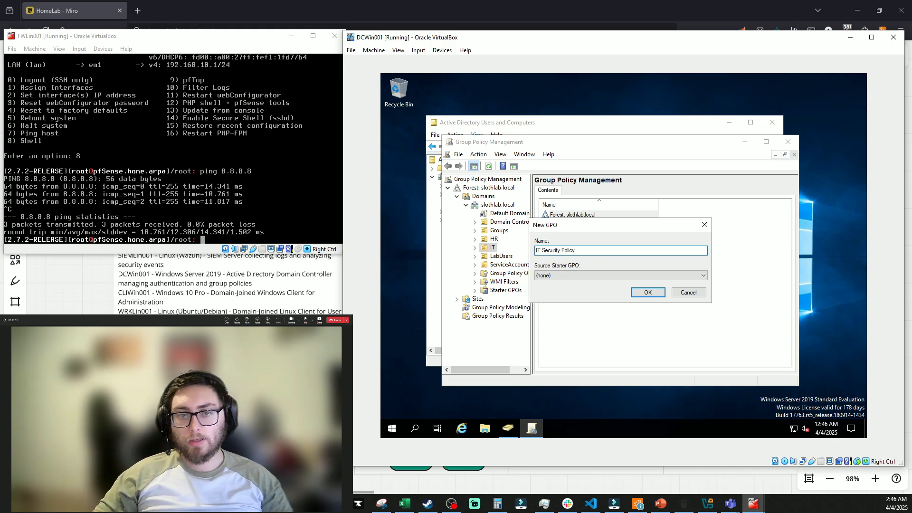
key(Return)
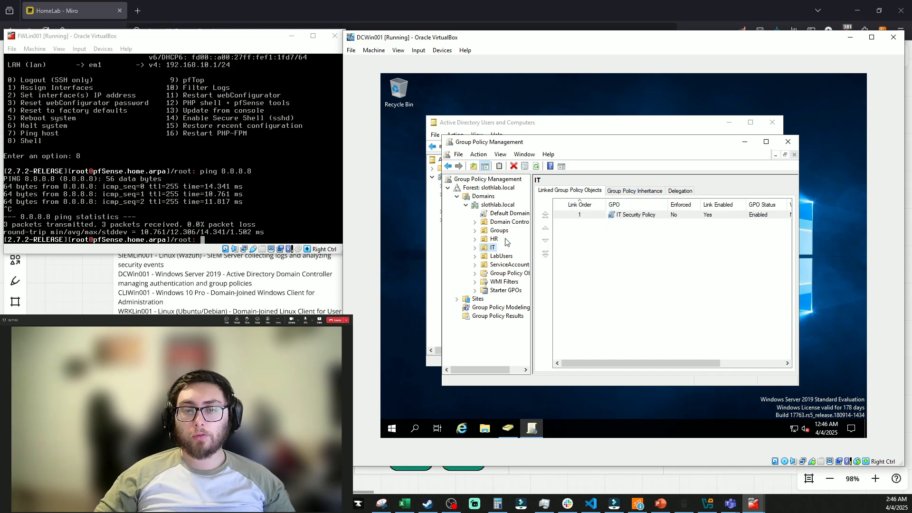
Open the linked IT Security Policy GPO in the Group Policy Management Editor
right_click(489, 249)
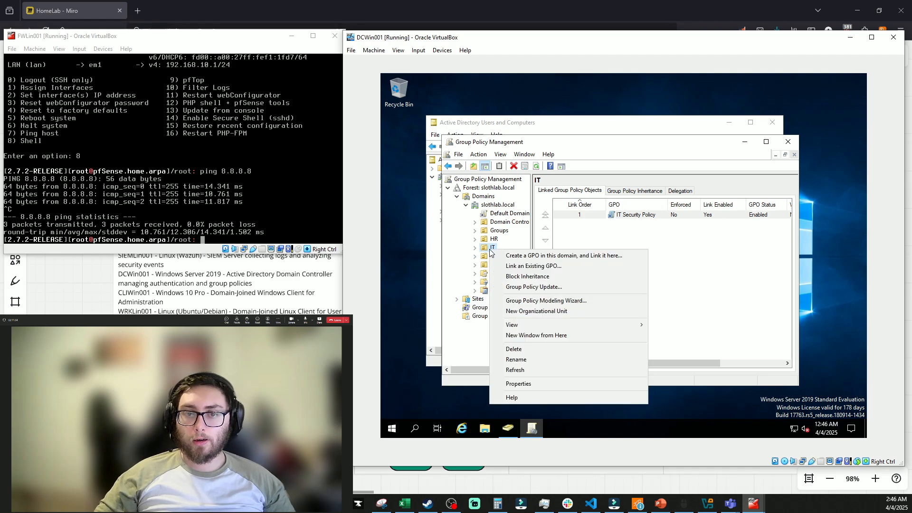
click(474, 247)
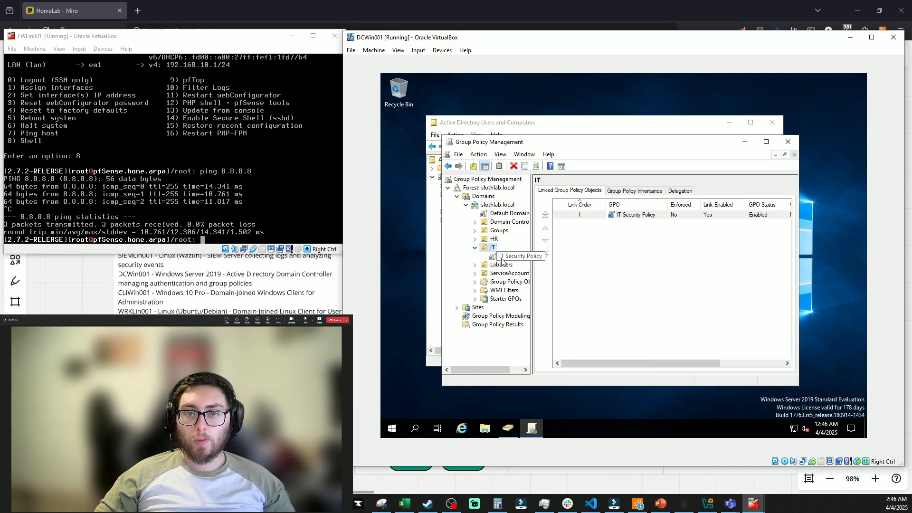
right_click(508, 261)
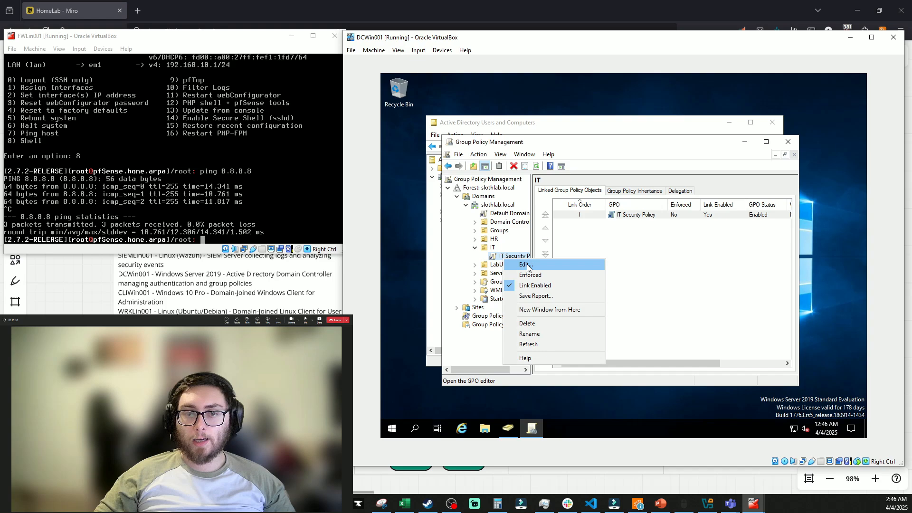
click(526, 267)
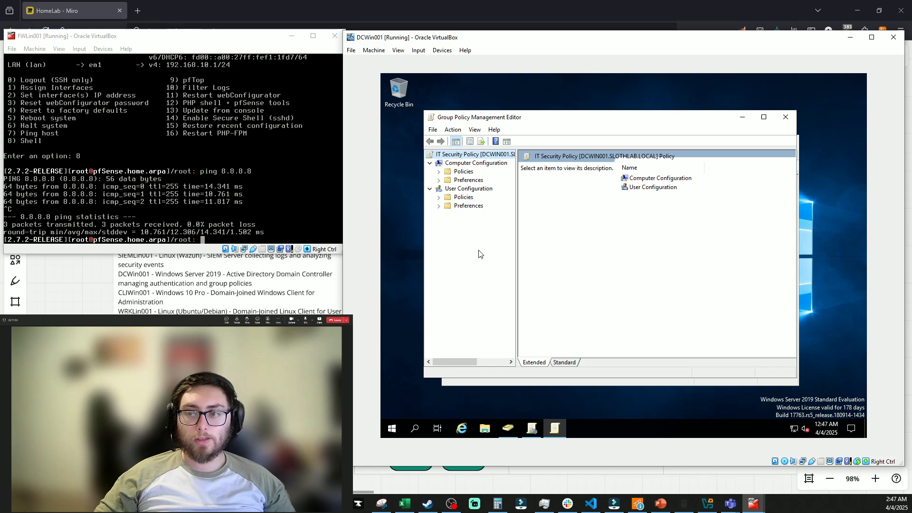
Navigate to Computer Configuration > Security Settings > Account Policies > Password Policy
click(439, 171)
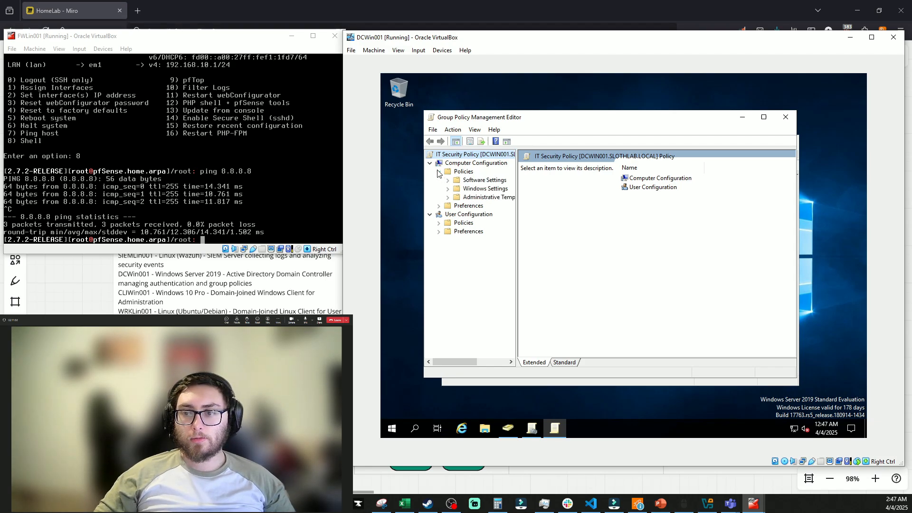
click(447, 189)
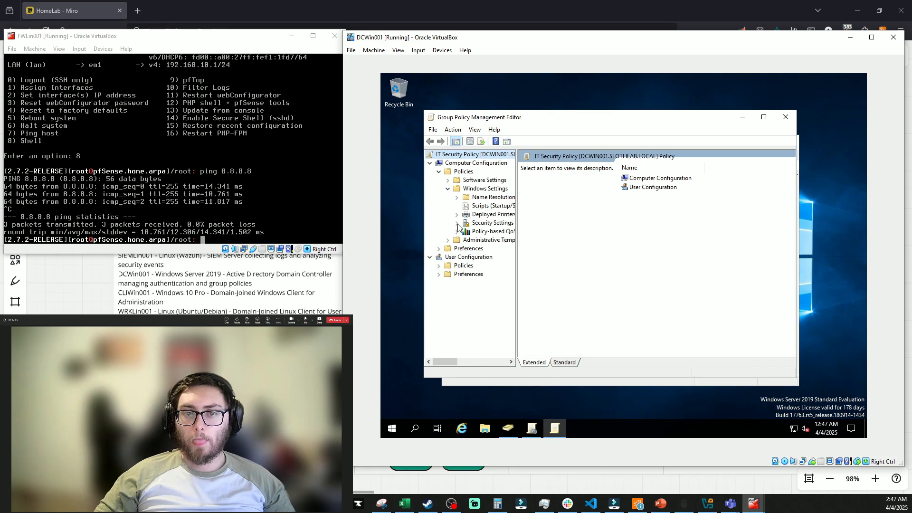
click(457, 223)
click(487, 215)
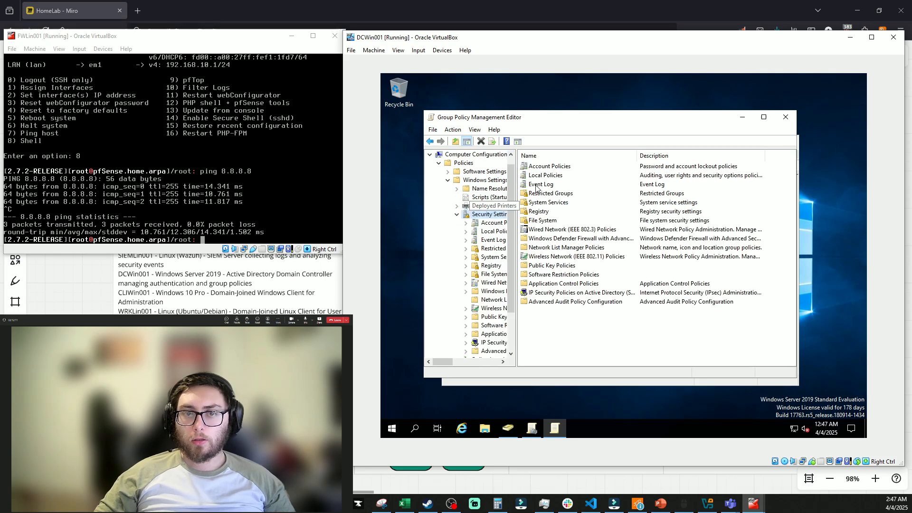
double_click(551, 167)
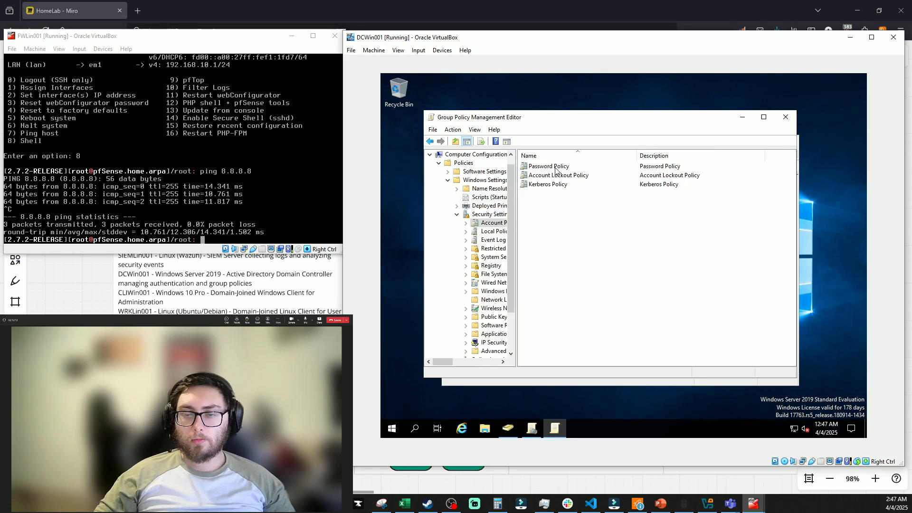
double_click(556, 168)
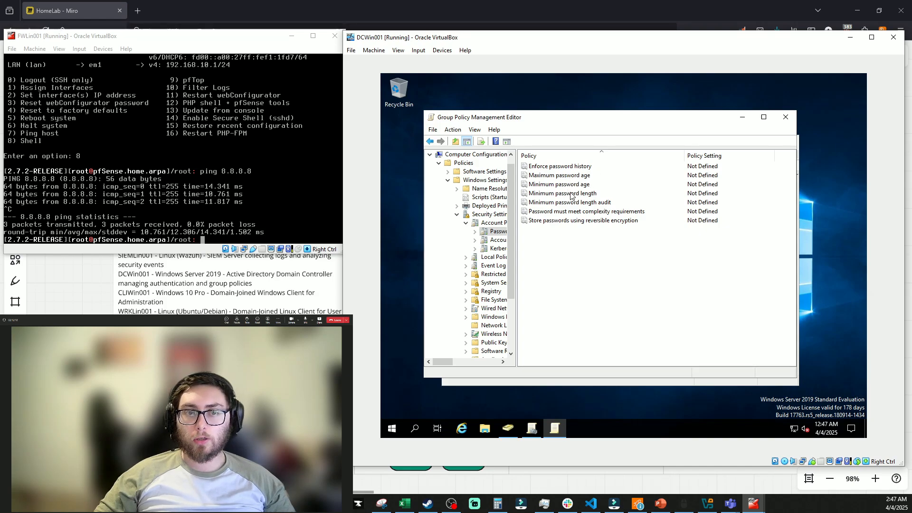
Define the Minimum password length policy as 12 characters
double_click(570, 194)
click(546, 184)
click(542, 204)
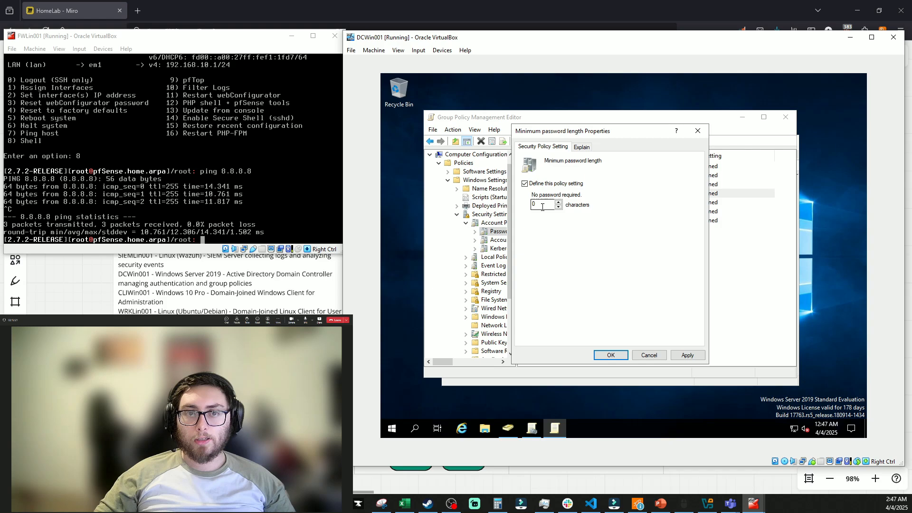
text(12)
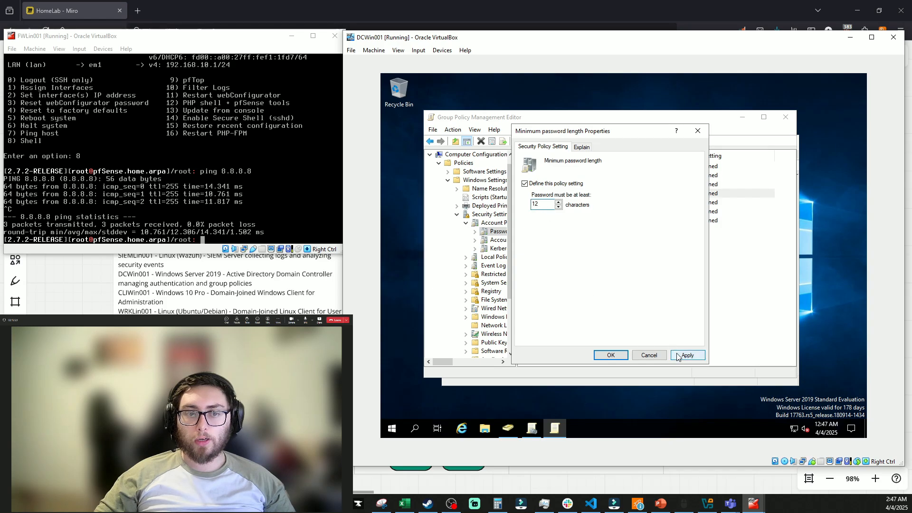
click(687, 355)
click(613, 355)
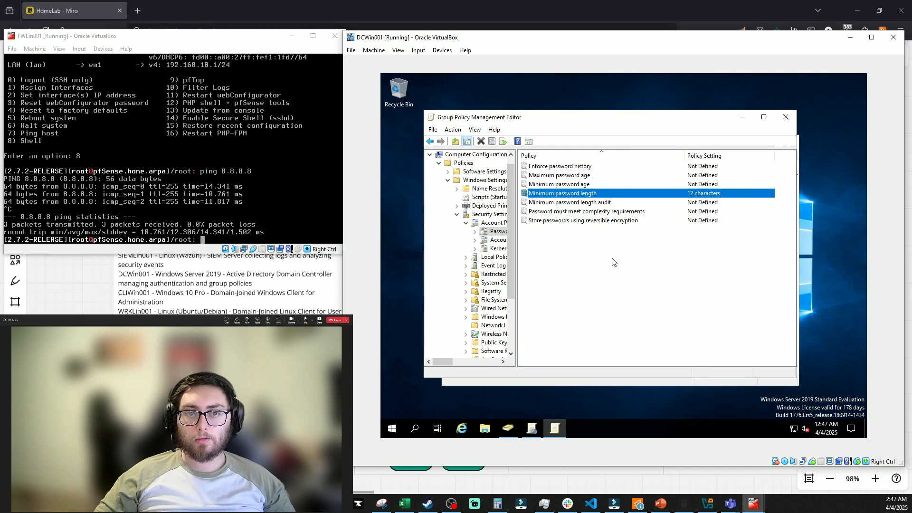
Enable the policy requiring passwords to meet complexity requirements
double_click(570, 216)
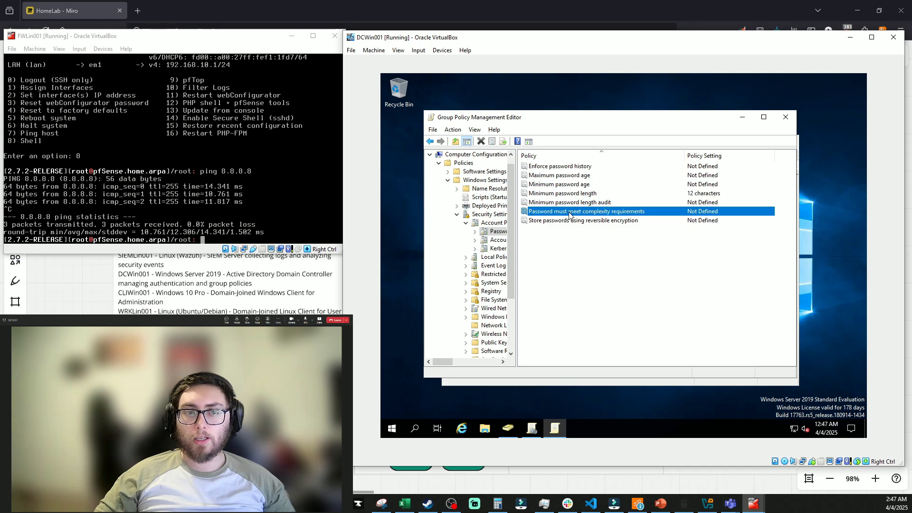
click(551, 184)
click(547, 194)
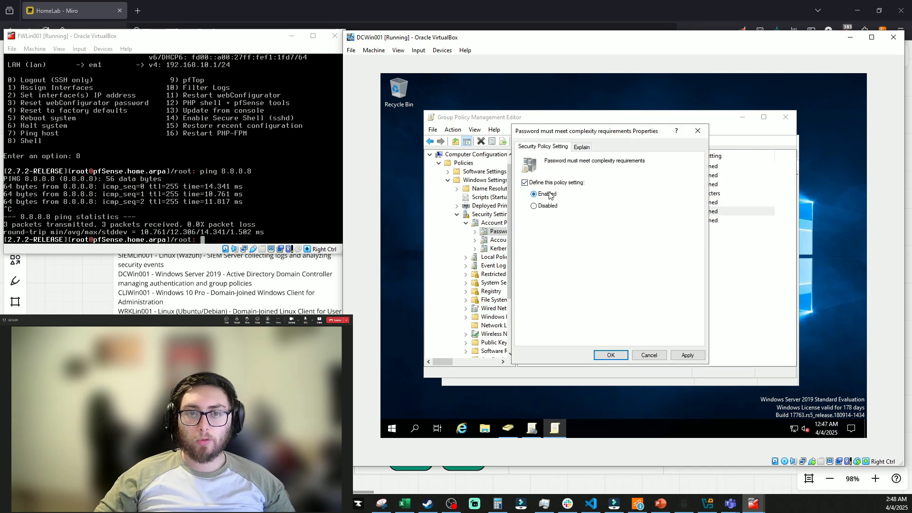
click(687, 354)
click(612, 355)
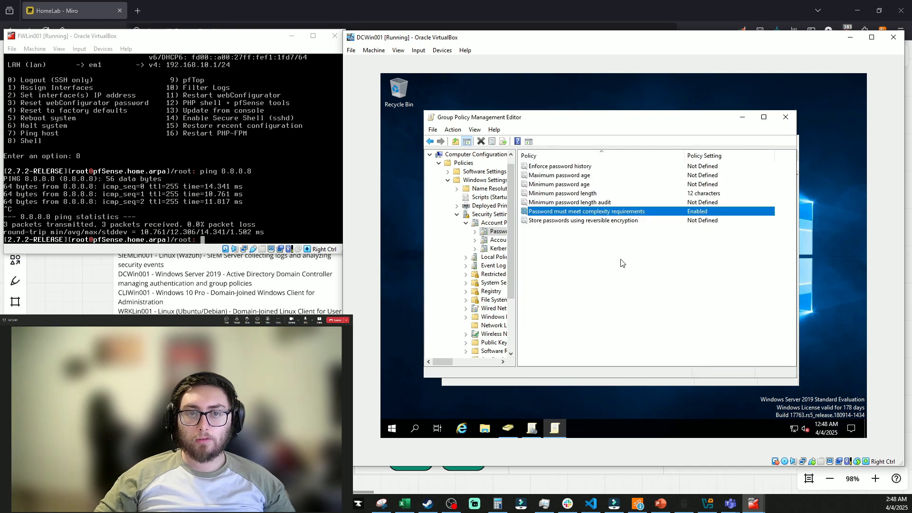
Define Maximum password age as 90 days
double_click(559, 175)
click(556, 186)
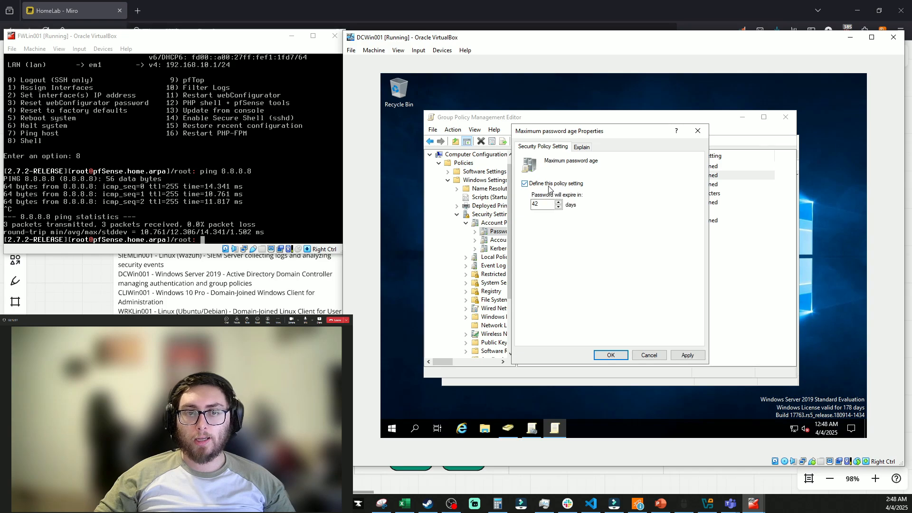
double_click(544, 204)
text(90)
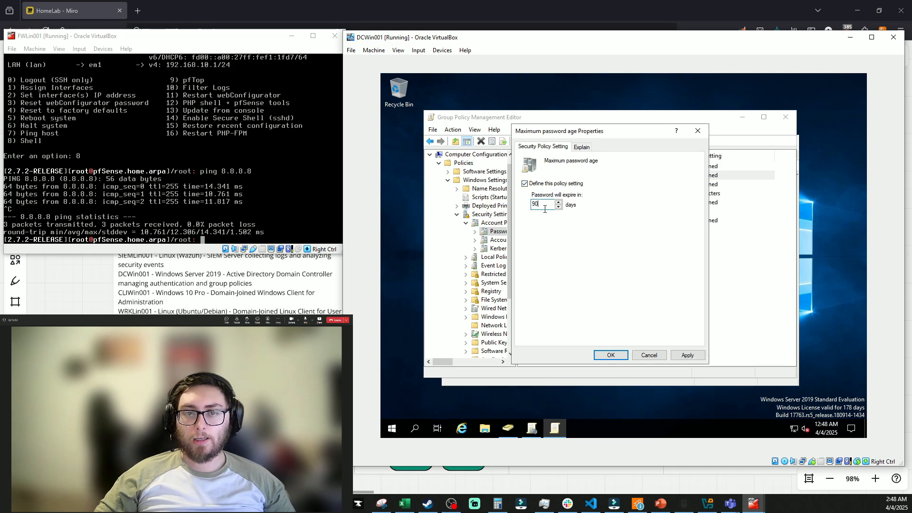
click(611, 354)
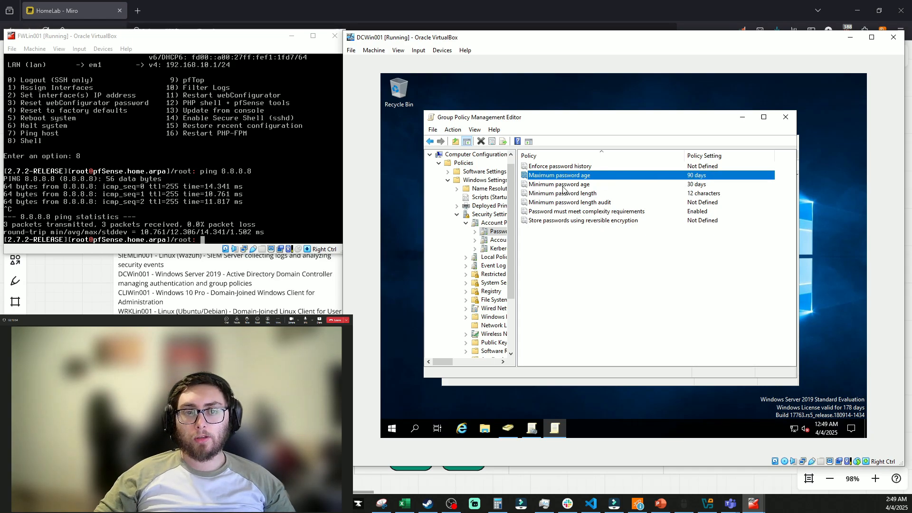
click(668, 250)
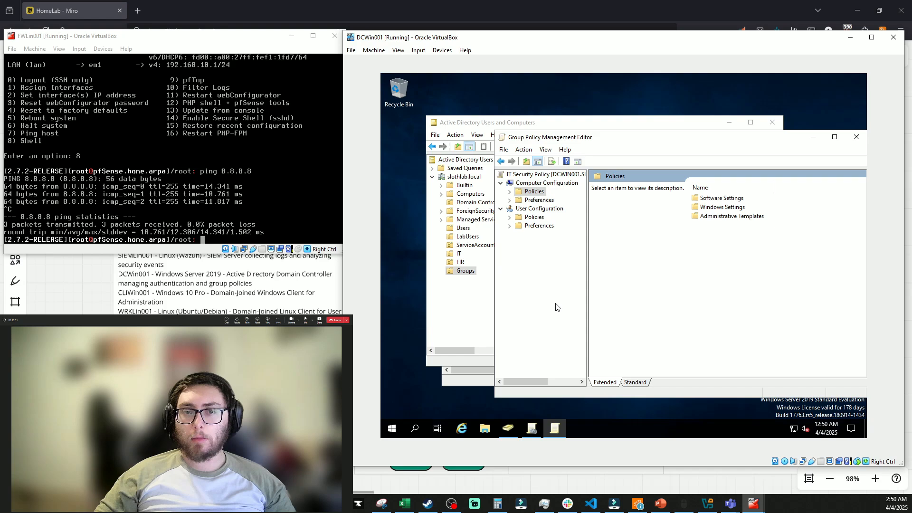
Open Local Security Policy's 'Accounts: Rename administrator account' setting and erase the Administrator name
click(392, 429)
text(l)
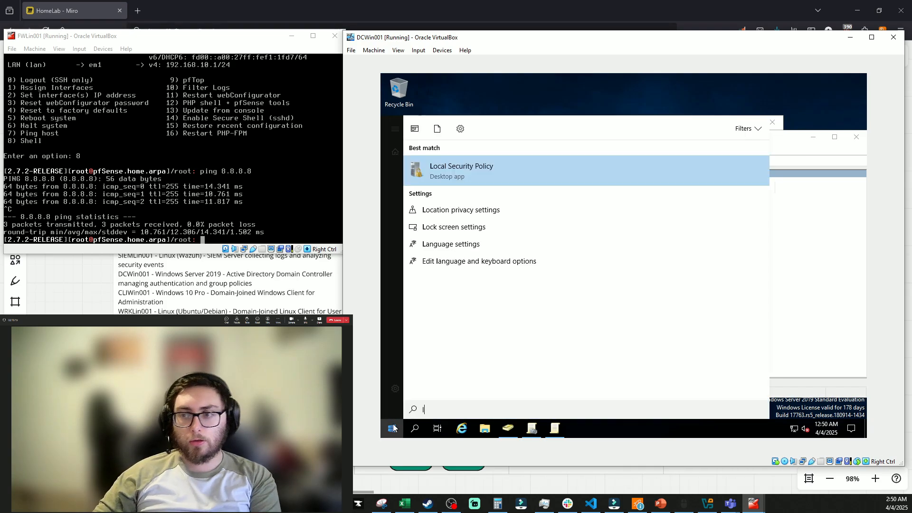
text(ocal)
key(Return)
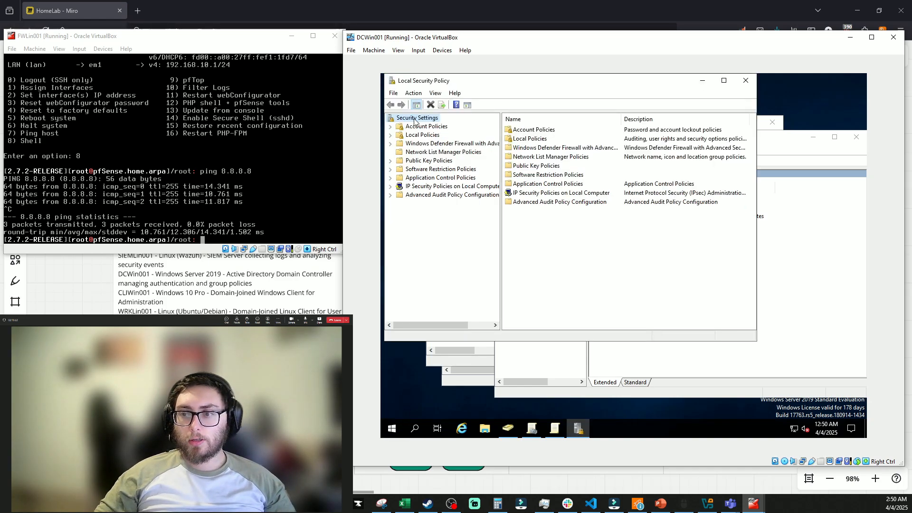
click(391, 135)
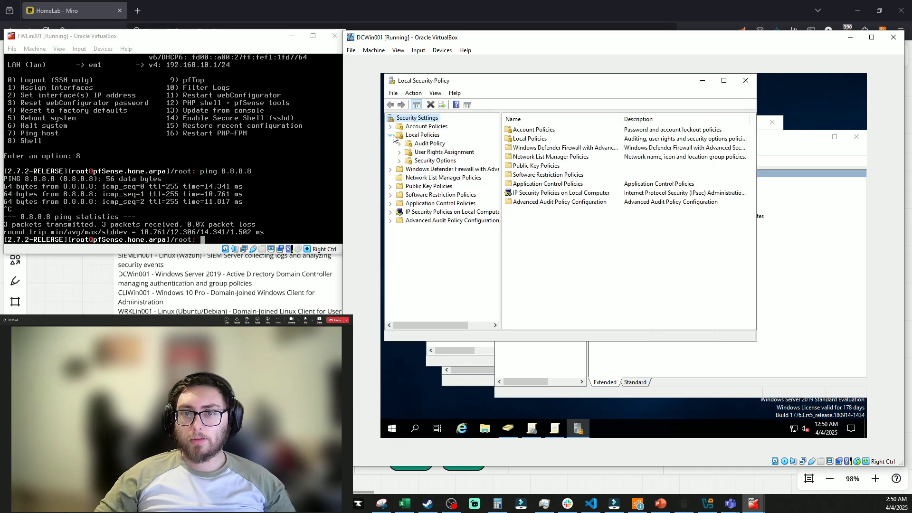
click(408, 161)
double_click(571, 166)
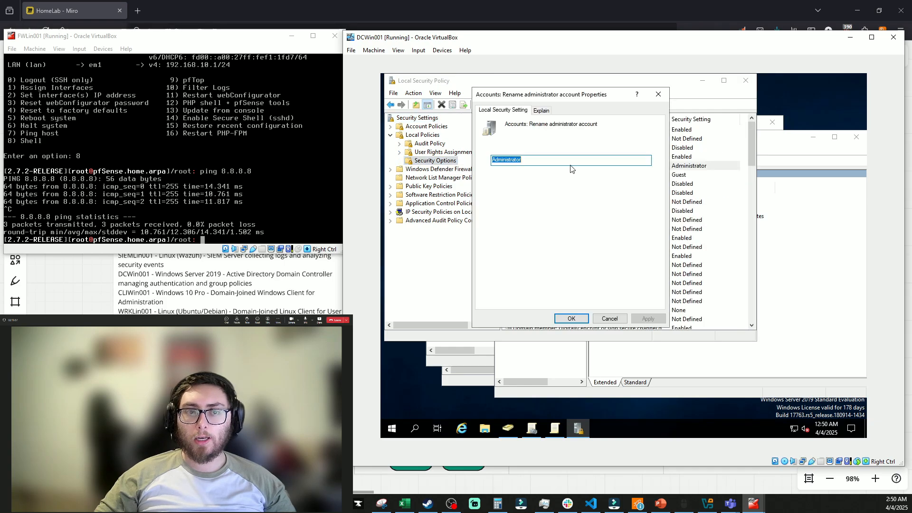
key(BackSpace)
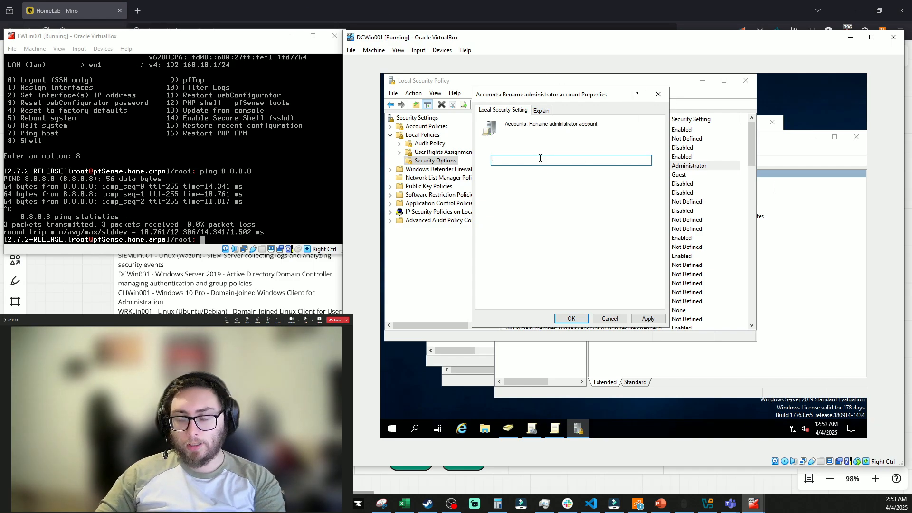
Try Sys_Backup01, AuditOpsUser and HelpdeskAdmin as the administrator account name
text(Sys_Backup01)
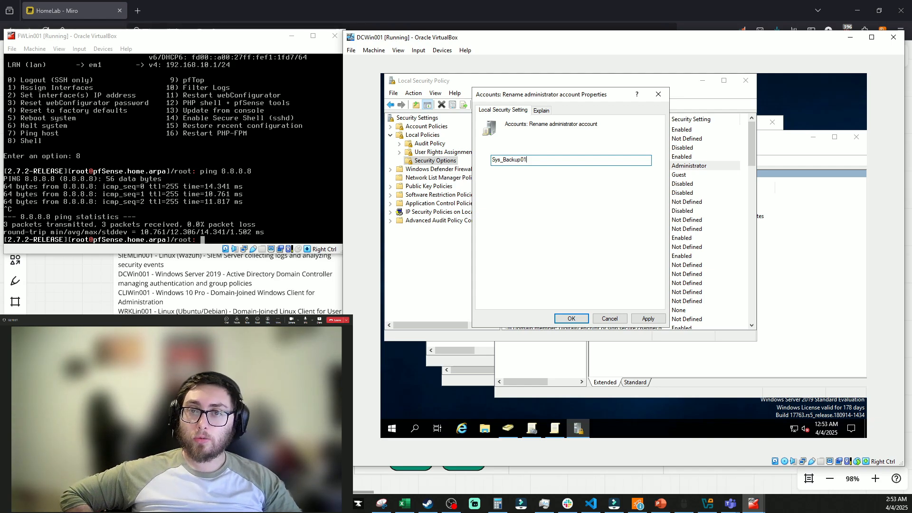
key(ctrl+a)
key(BackSpace)
text(Aud)
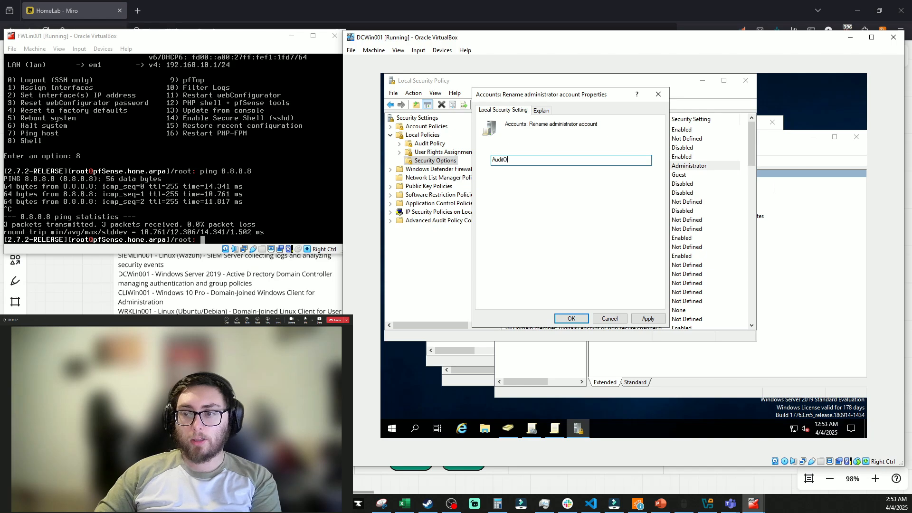
text(itOpsUser)
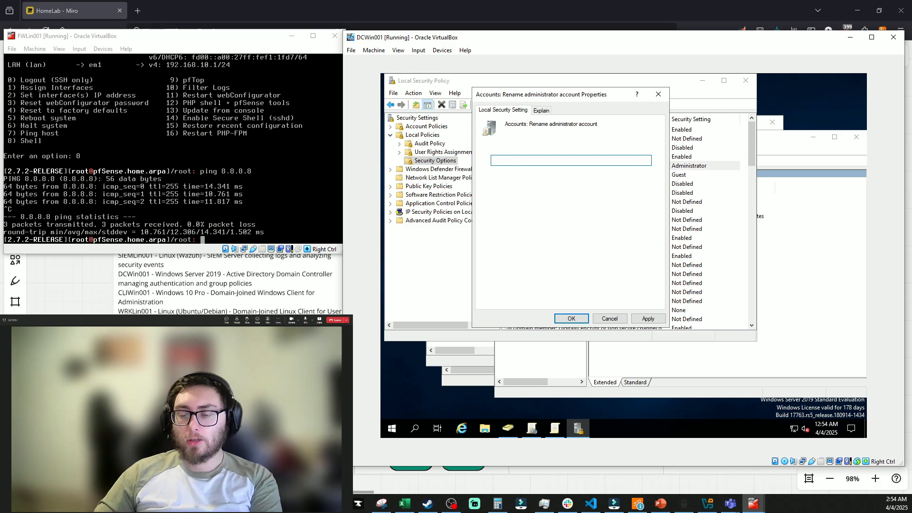
text(HelpdeskAdmin)
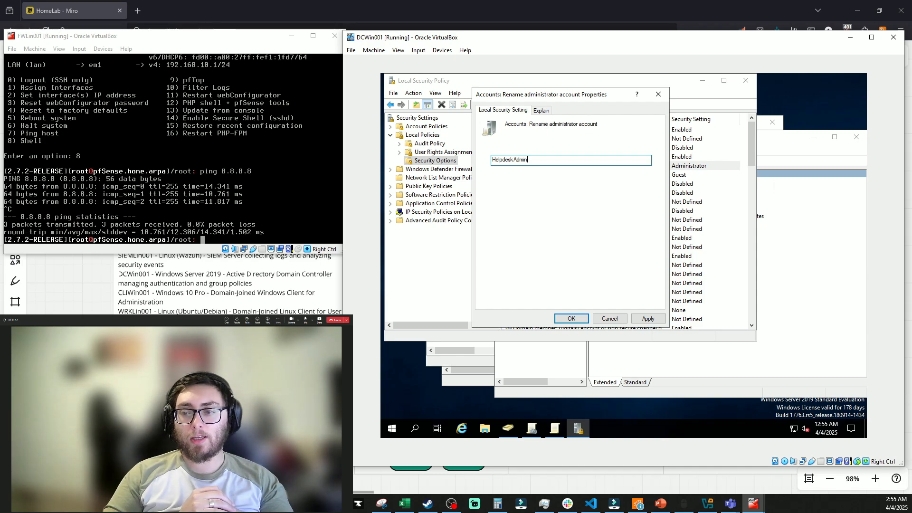
key(BackSpace)
key(BackSpace)
key(BackSpace)
key(BackSpace)
key(BackSpace)
key(BackSpace)
key(BackSpace)
key(BackSpace)
key(BackSpace)
key(BackSpace)
key(BackSpace)
key(BackSpace)
key(BackSpace)
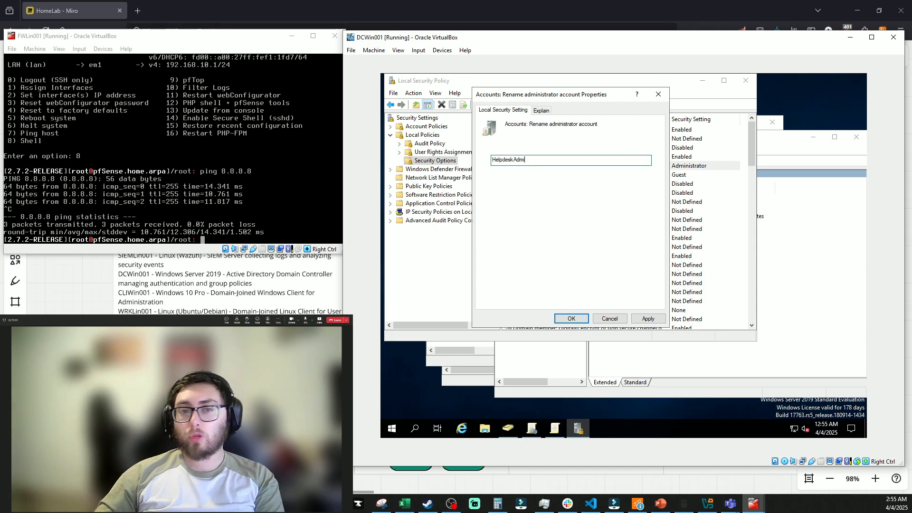
Try LocalAdmin_DCWin001, ITSupport01 and LazyRoot, then apply SlothAdmin01 as the administrator name
text(Lo)
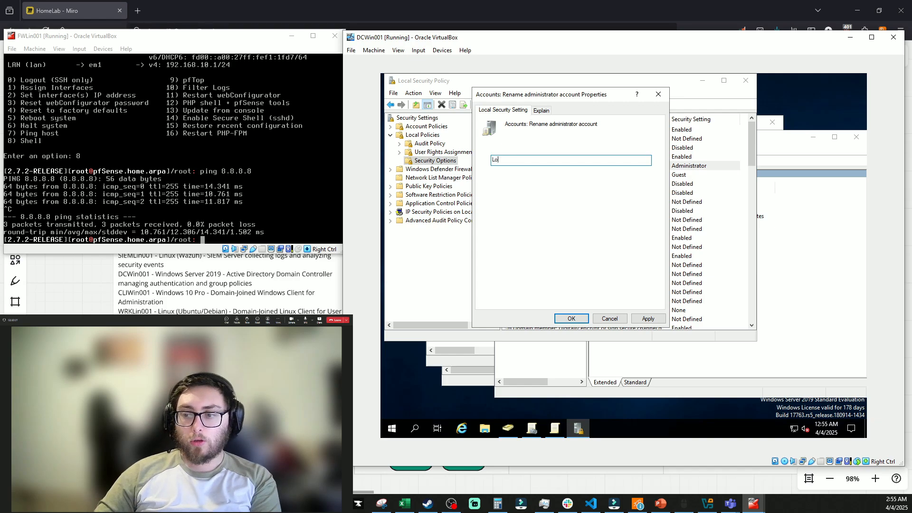
text(calAdmin_DCWin001)
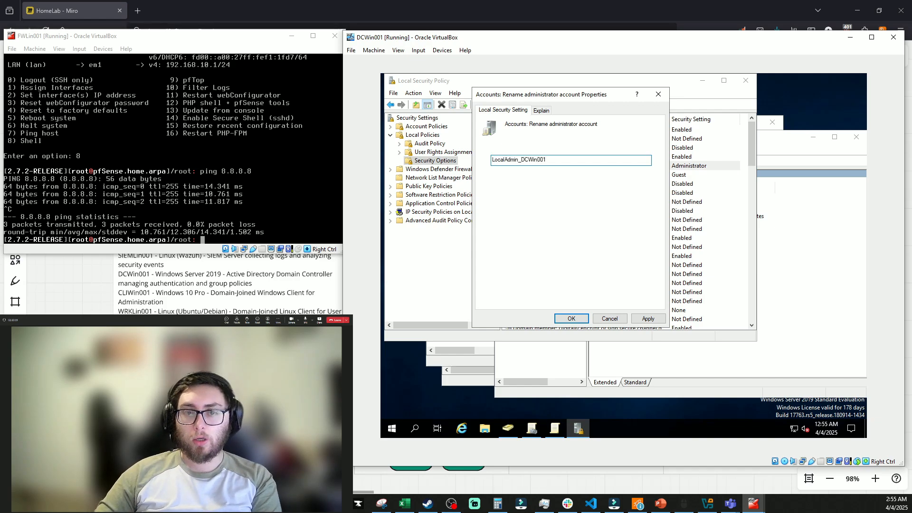
key(BackSpace)
key(BackSpace)
key(BackSpace)
key(BackSpace)
key(BackSpace)
key(BackSpace)
key(BackSpace)
key(BackSpace)
key(BackSpace)
key(BackSpace)
key(BackSpace)
key(BackSpace)
key(BackSpace)
key(BackSpace)
key(BackSpace)
key(BackSpace)
key(BackSpace)
key(BackSpace)
key(BackSpace)
text(ITSupport01)
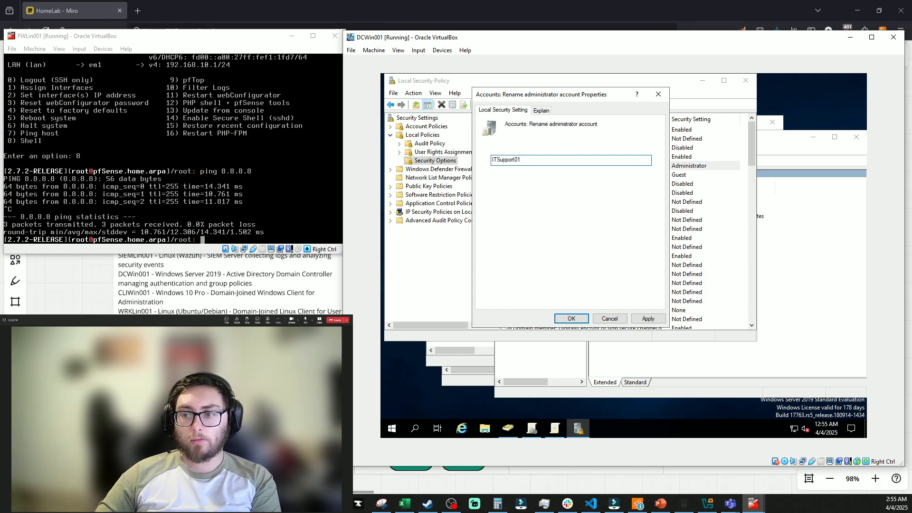
key(BackSpace)
key(BackSpace)
key(BackSpace)
key(BackSpace)
key(BackSpace)
key(BackSpace)
key(BackSpace)
key(BackSpace)
key(BackSpace)
key(BackSpace)
key(BackSpace)
text(LazyRoot)
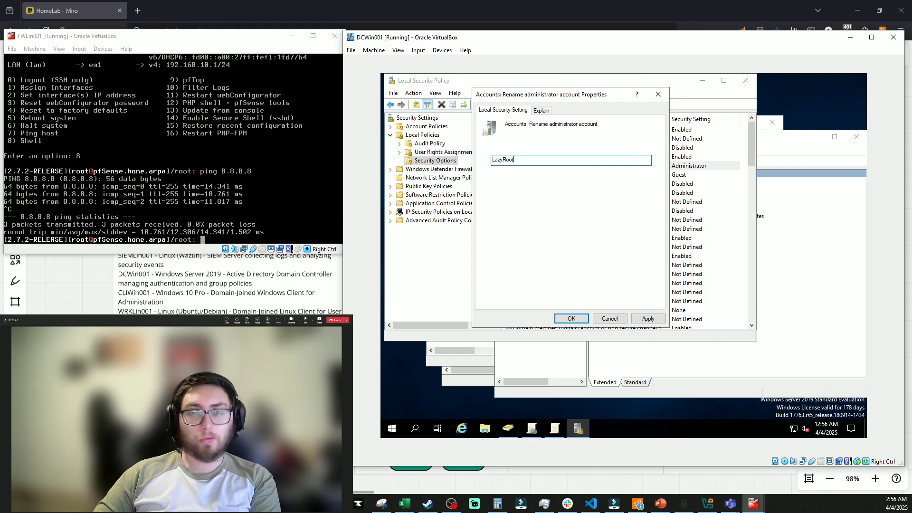
key(ctrl+a)
key(BackSpace)
text(S)
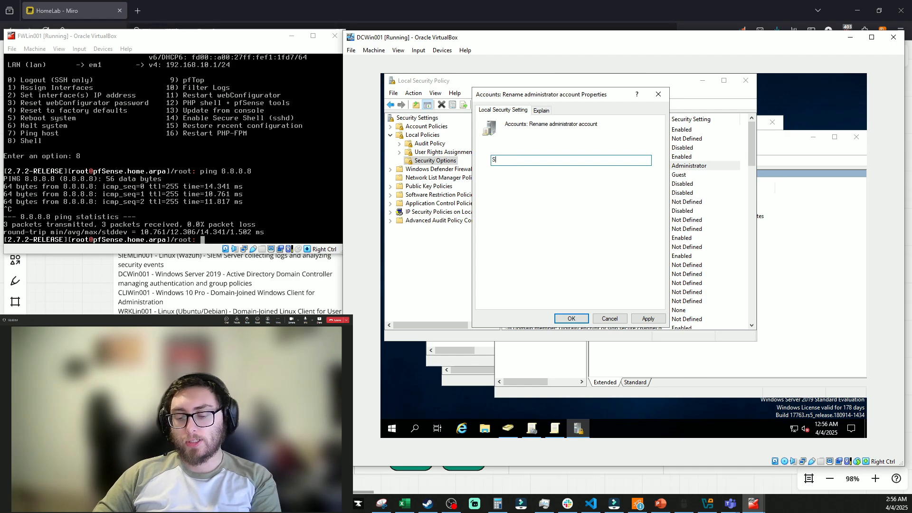
text(lothAdmin01)
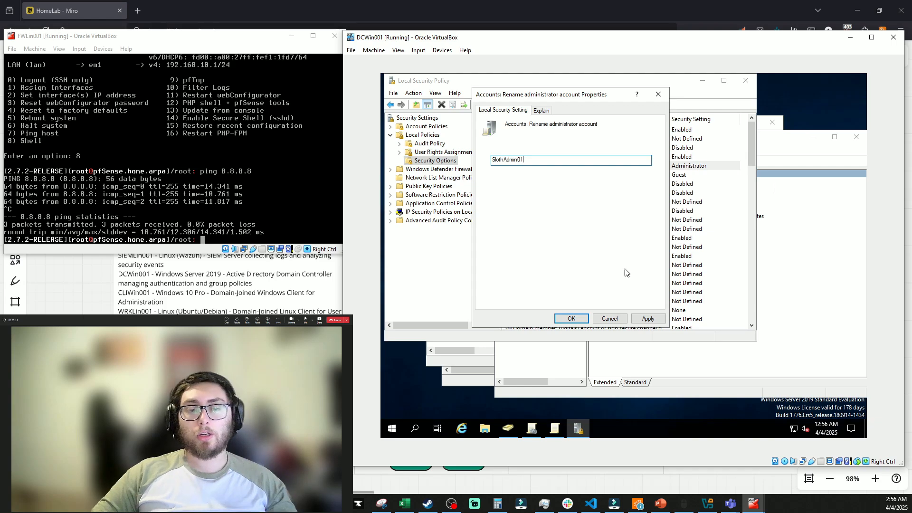
key(Return)
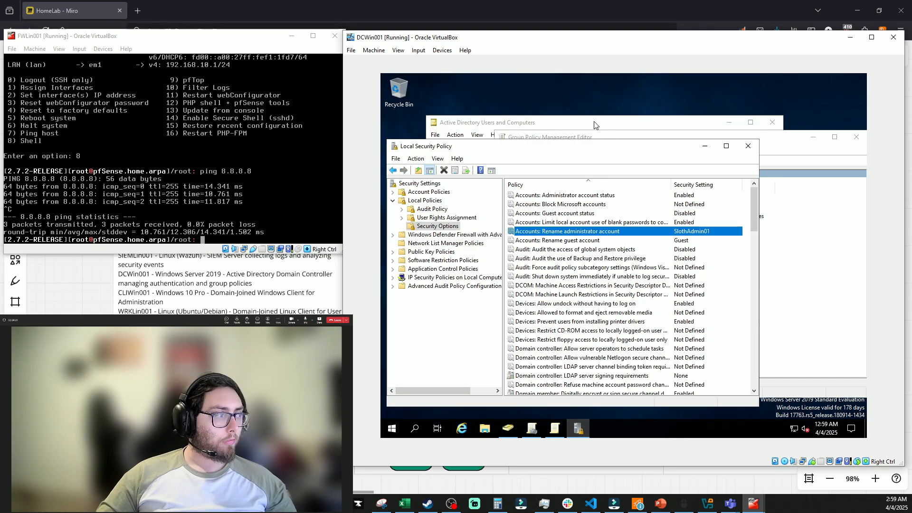
Review the Administrator account's description and account options in ADUC's Users container, then close it
click(592, 122)
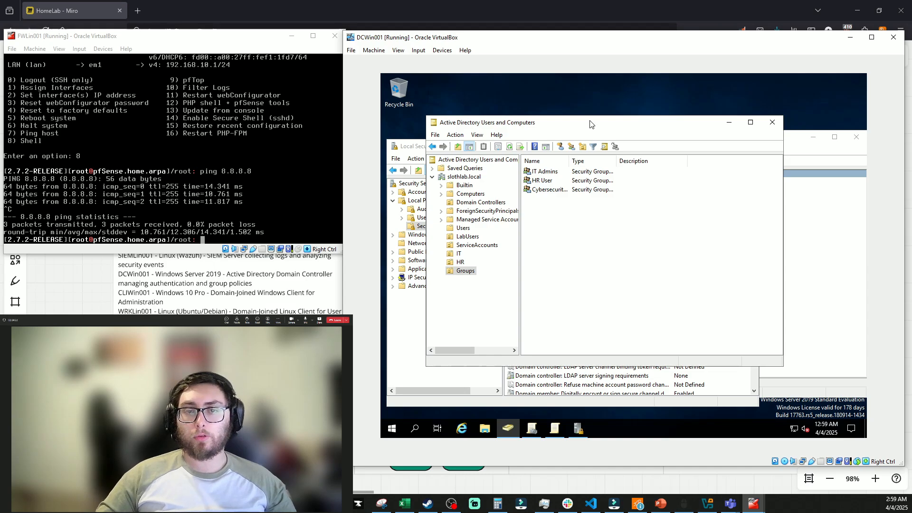
click(461, 230)
double_click(556, 173)
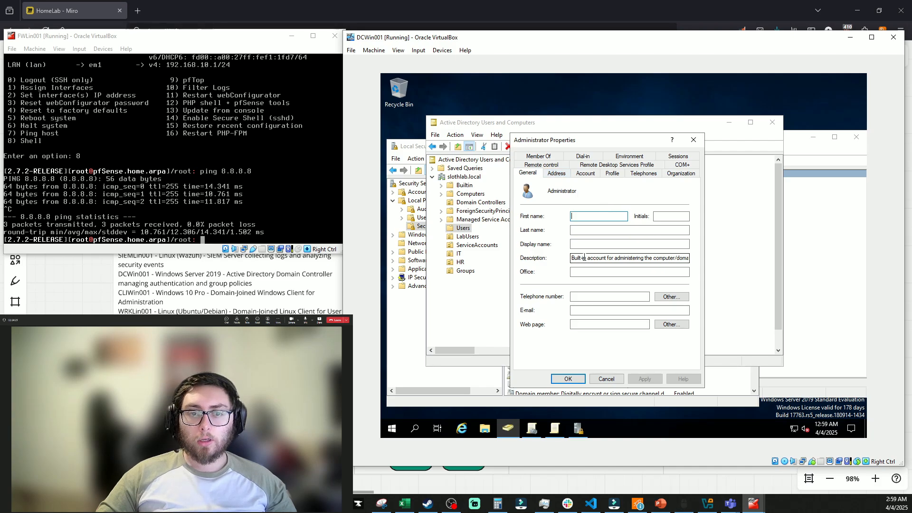
drag(572, 257, 622, 258)
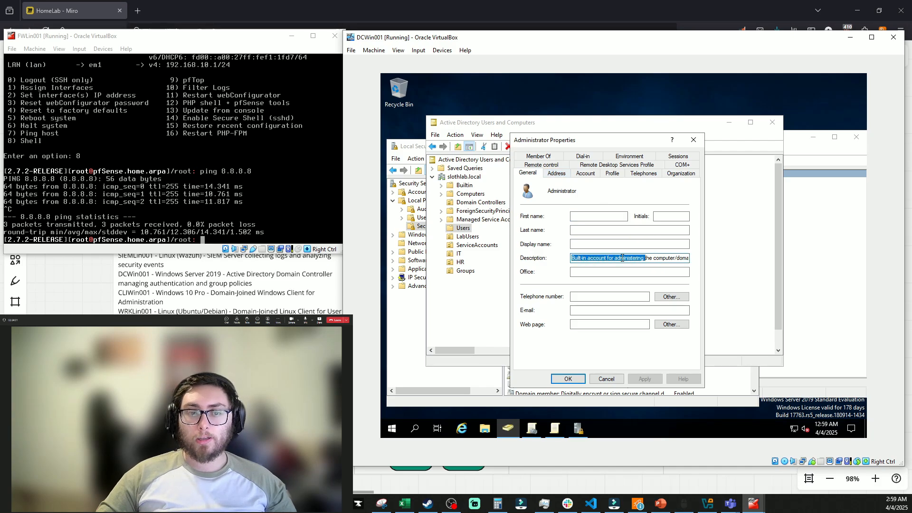
click(586, 173)
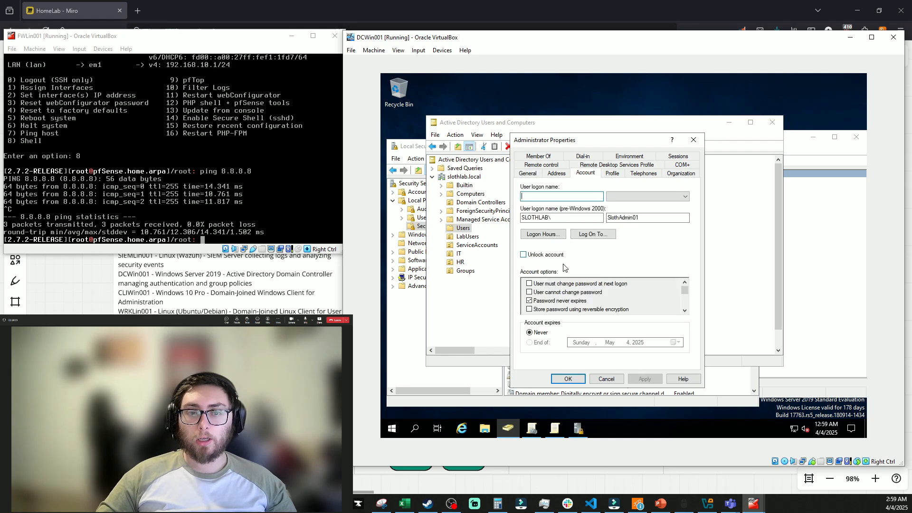
scroll(531, 304, down, 1)
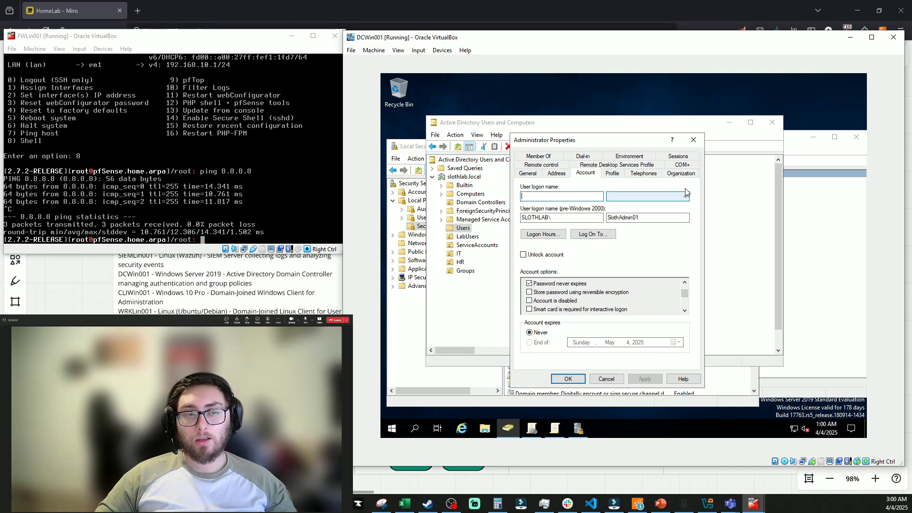
click(693, 140)
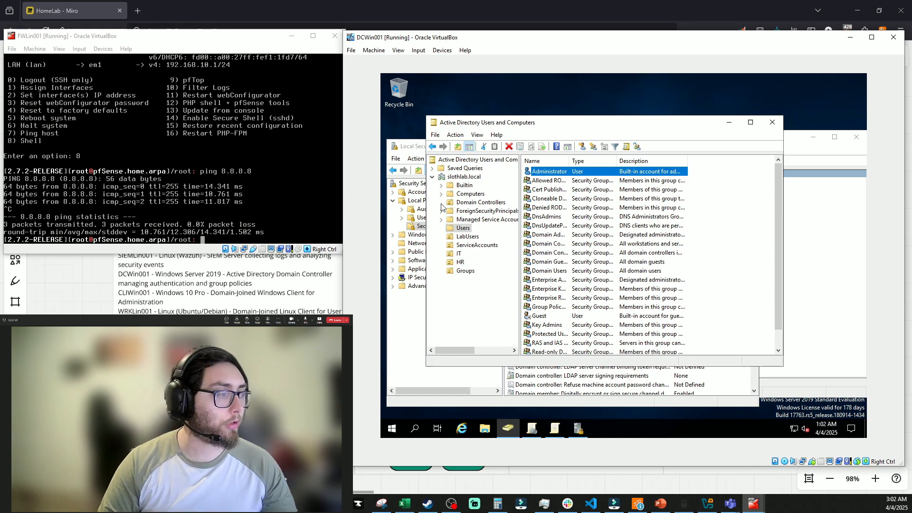
Toggle 'Accounts: Administrator account status' to Disabled and back, cancel, then switch to ADUC
click(408, 148)
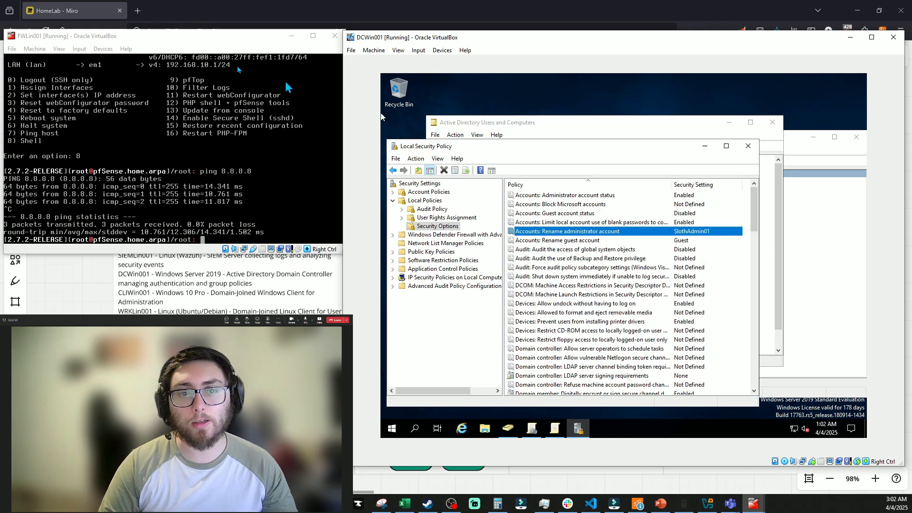
double_click(583, 198)
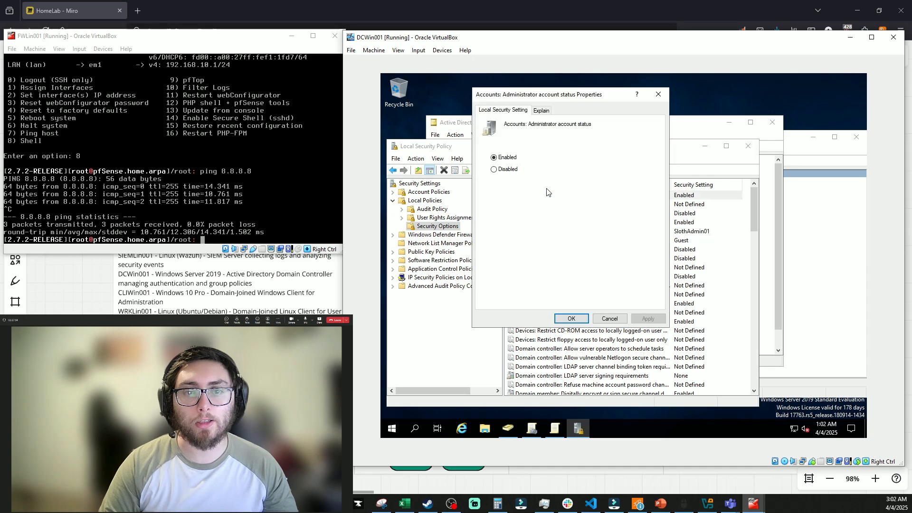
click(504, 172)
click(505, 158)
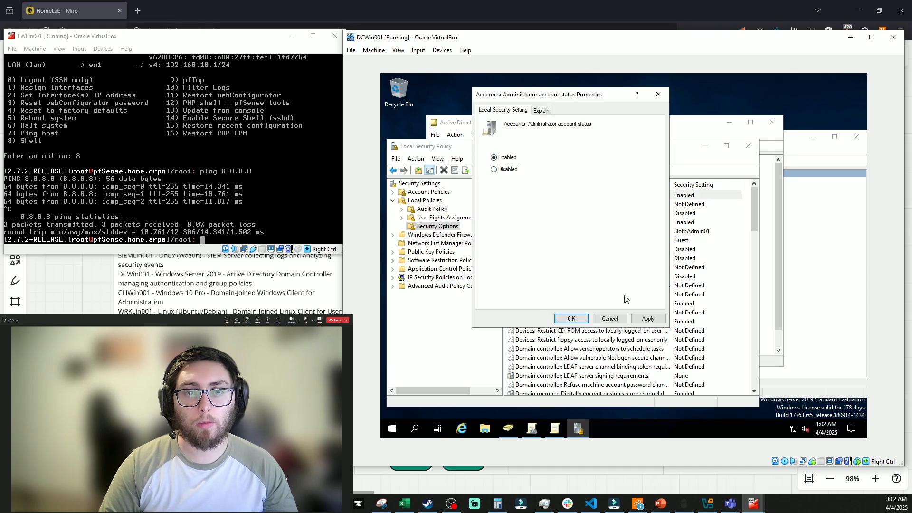
click(611, 319)
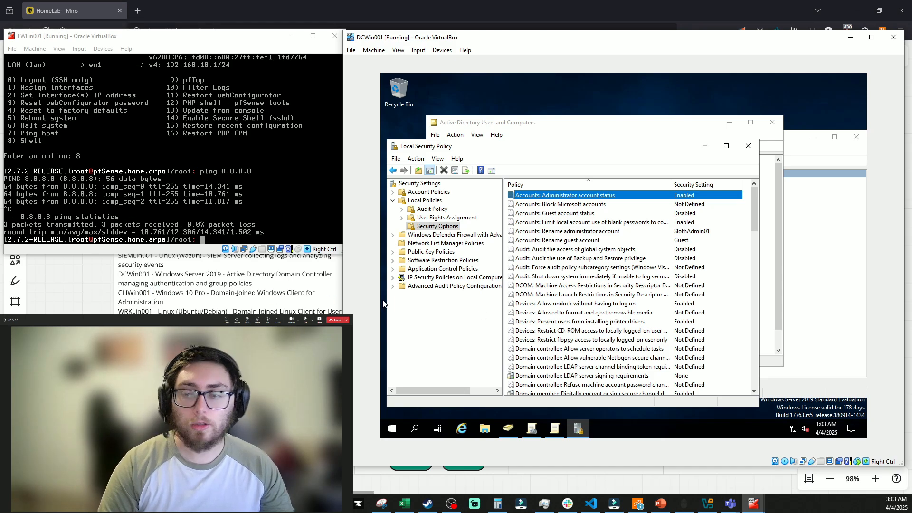
click(591, 127)
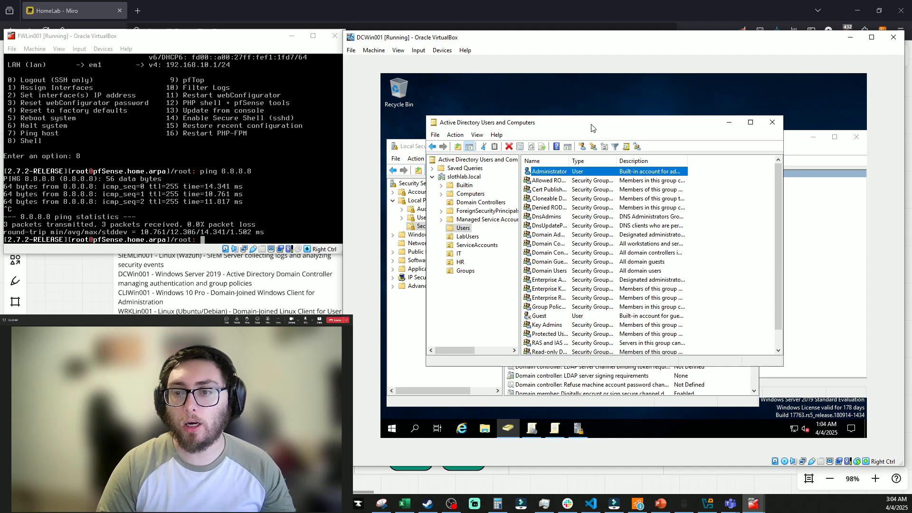
In the IT OU, start a password reset for Lab Admin and enter the new password
click(457, 254)
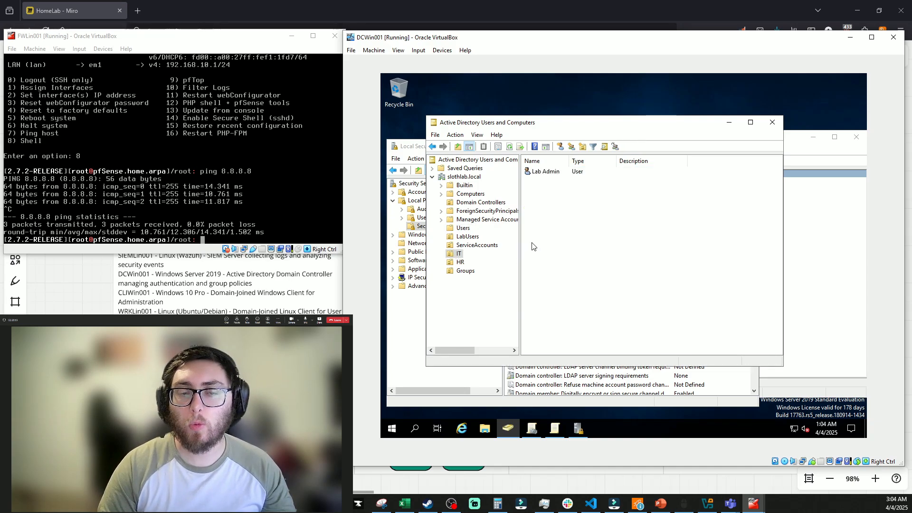
double_click(545, 172)
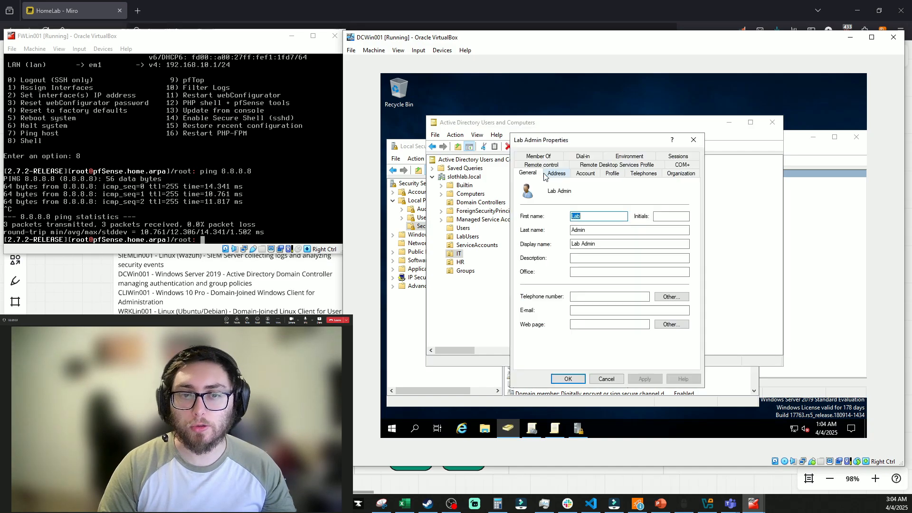
key(Escape)
right_click(580, 174)
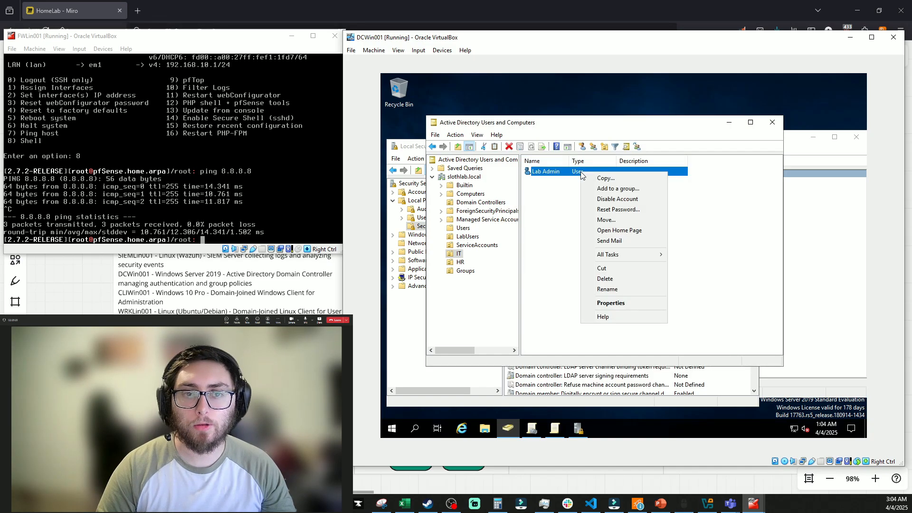
click(614, 209)
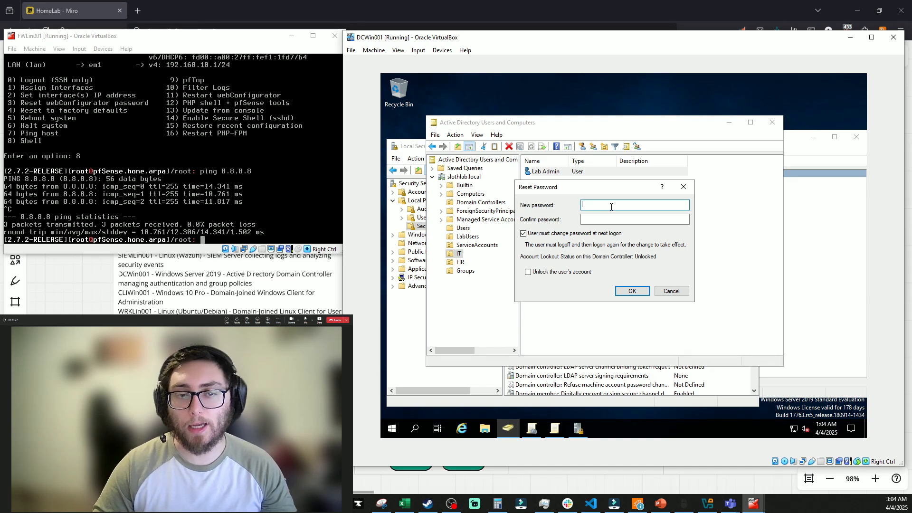
text(•••••••••••)
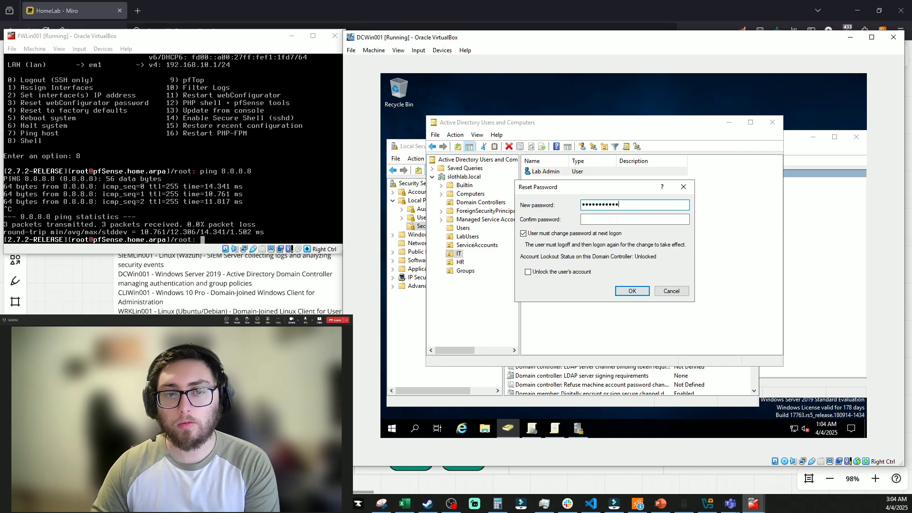
key(BackSpace)
key(BackSpace)
key(BackSpace)
key(BackSpace)
key(BackSpace)
key(BackSpace)
key(BackSpace)
key(BackSpace)
key(BackSpace)
key(BackSpace)
key(BackSpace)
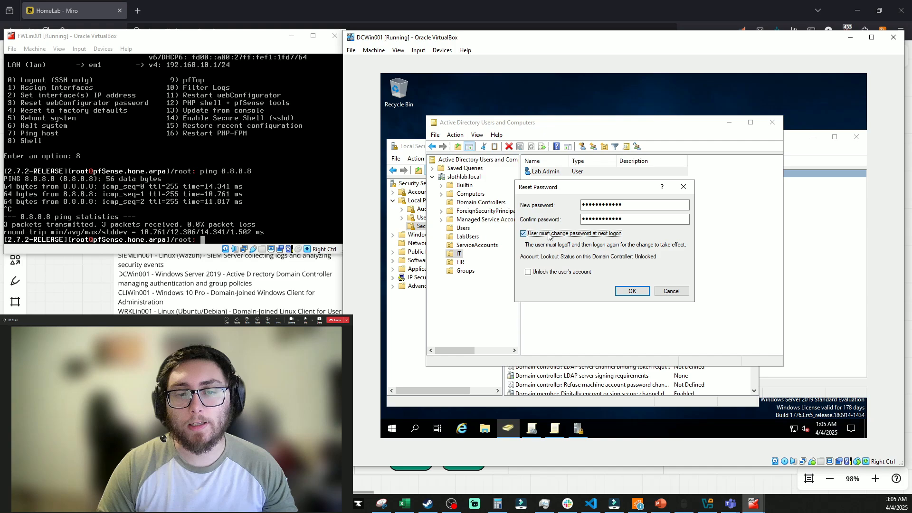
Clear the must-change-at-next-logon option, unlock the account, and confirm the reset
click(548, 233)
click(562, 272)
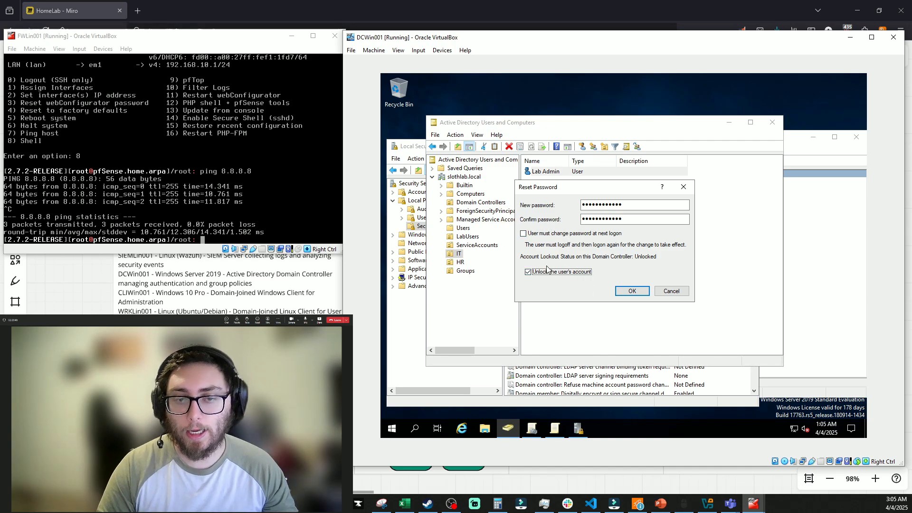
click(631, 291)
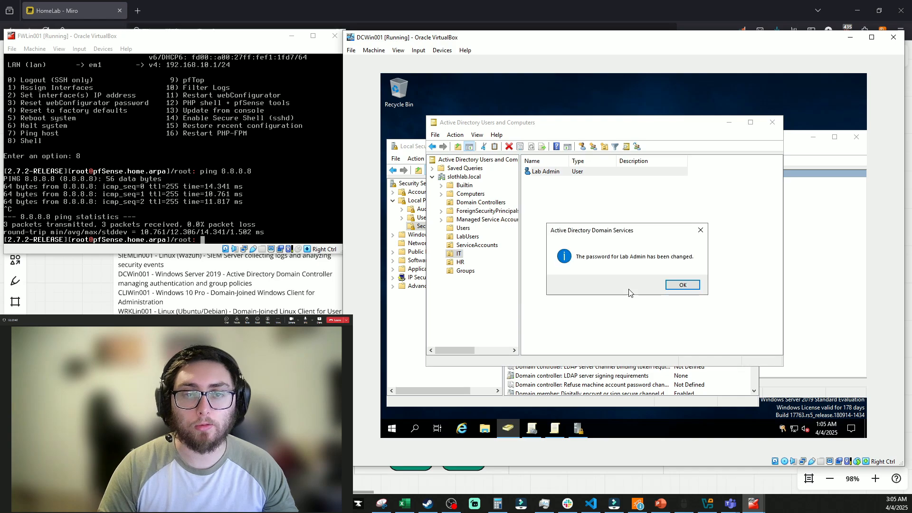
click(682, 286)
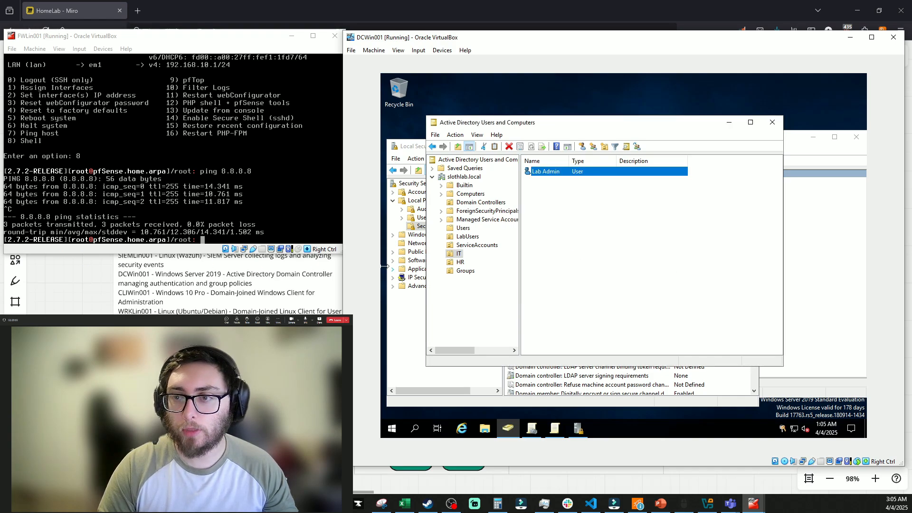
click(587, 227)
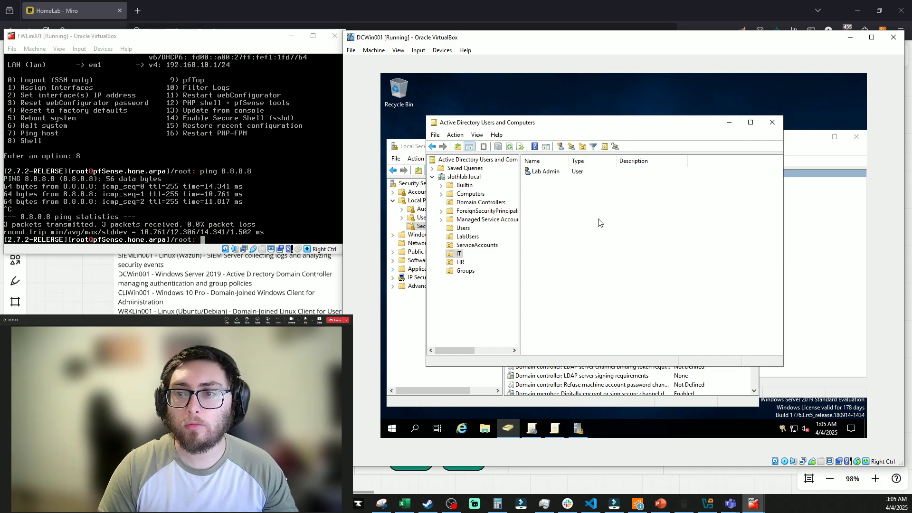
Add Lab Admin to the Domain Admins group from its Member Of tab
right_click(544, 170)
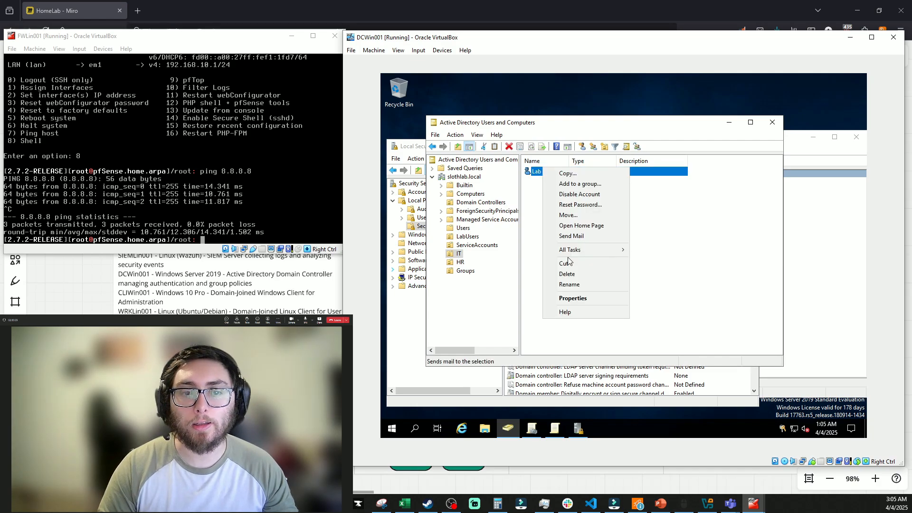
click(577, 298)
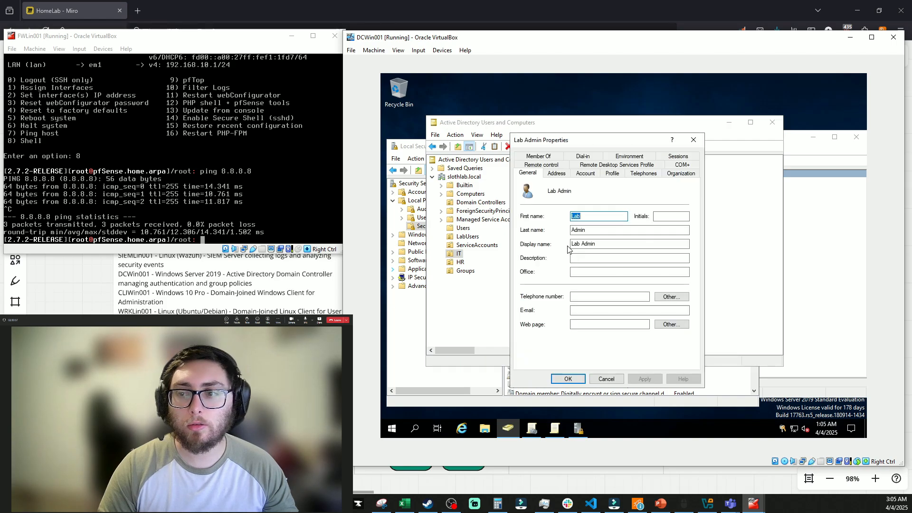
click(542, 157)
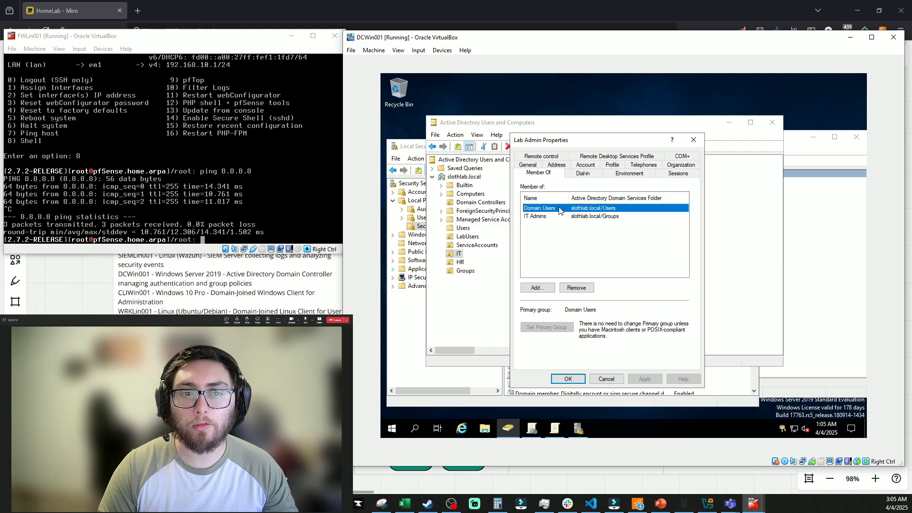
click(541, 285)
text(Domain Admins)
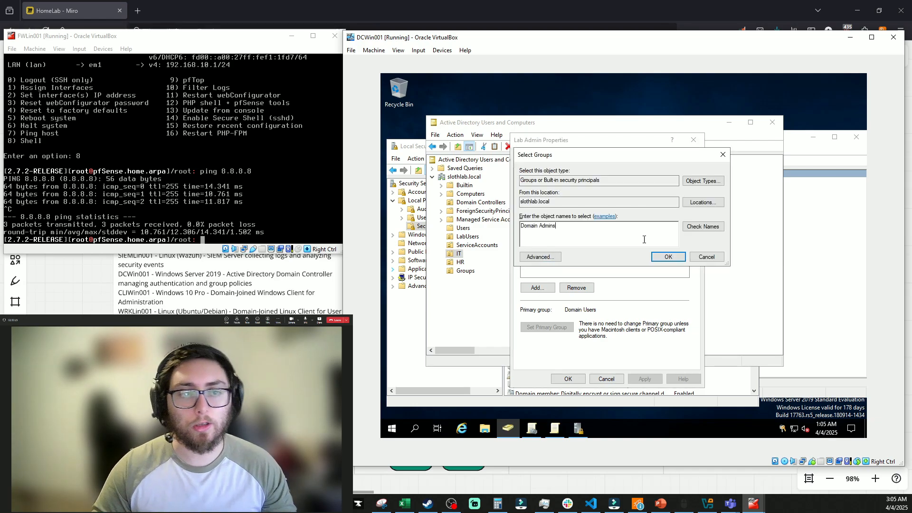
click(694, 227)
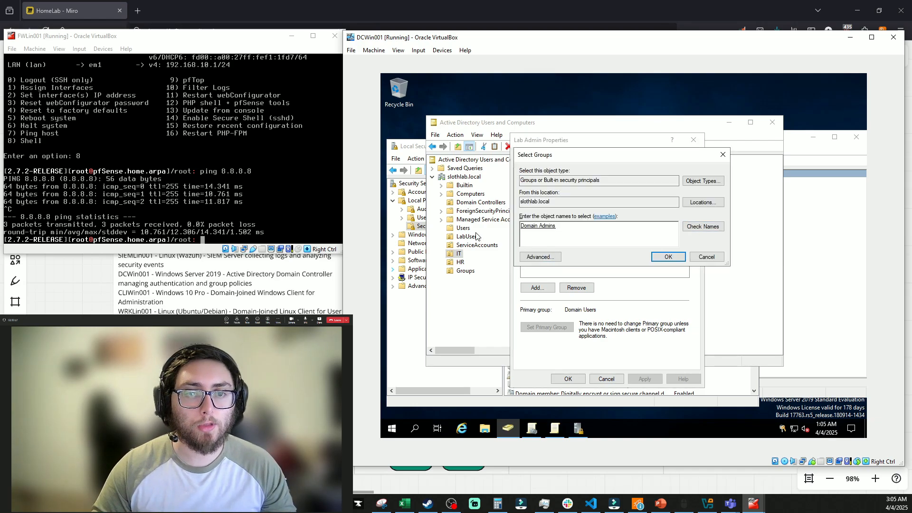
click(681, 259)
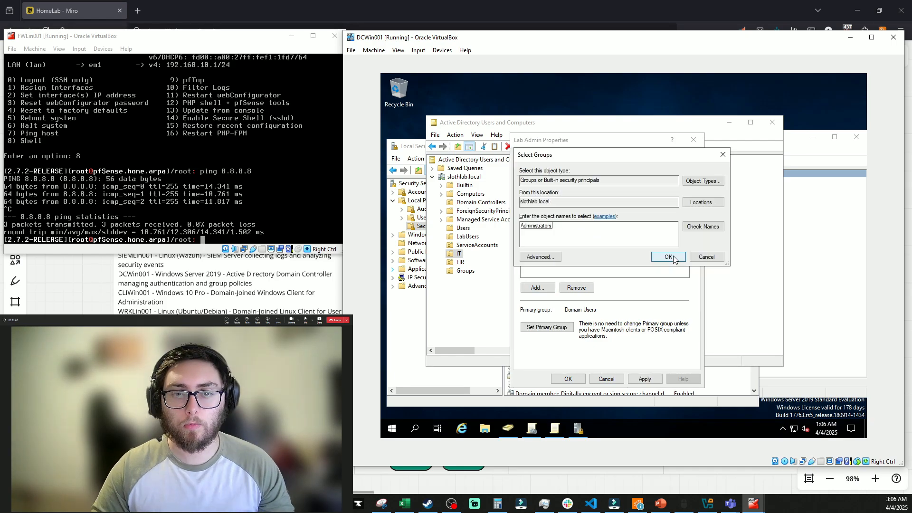
Add Lab Admin to the Administrators and Enterprise Admins groups
click(674, 259)
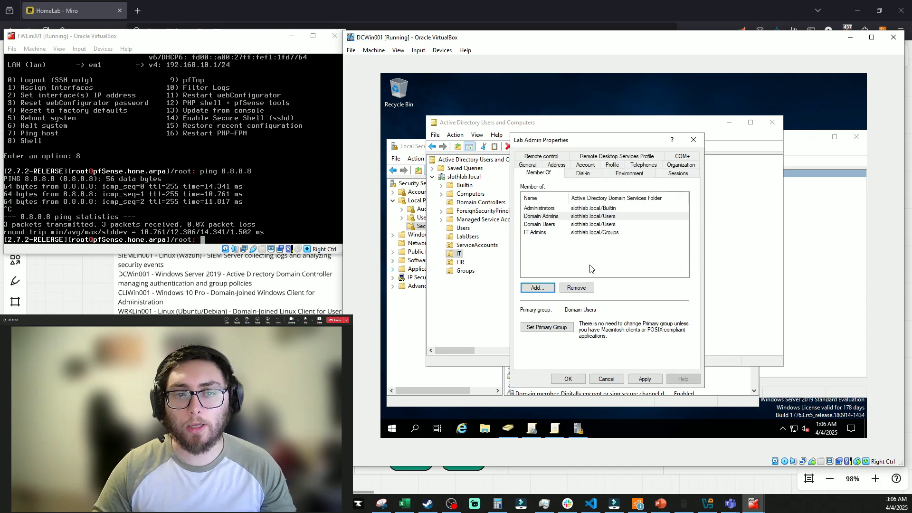
click(549, 285)
text(Enterprise Admins)
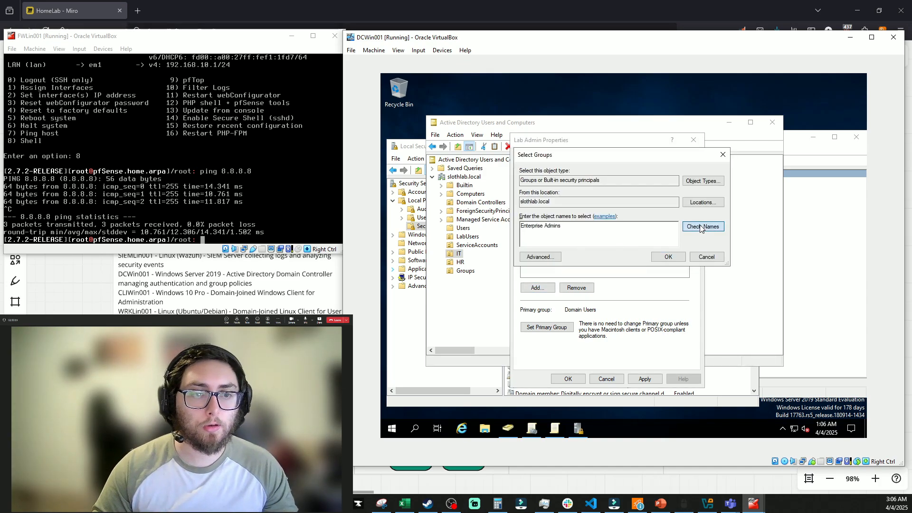
click(667, 255)
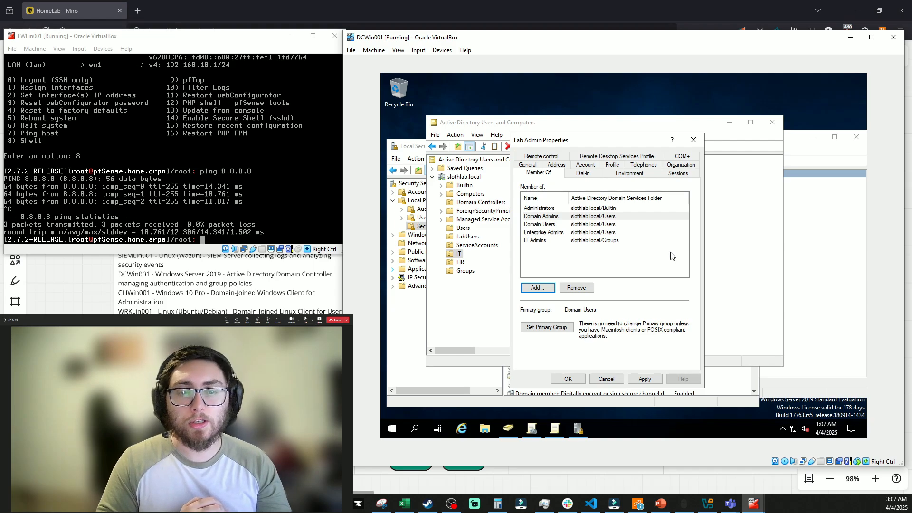
Apply Lab Admin's group changes, then close Active Directory Users and Computers and Local Security Policy
click(648, 379)
click(573, 380)
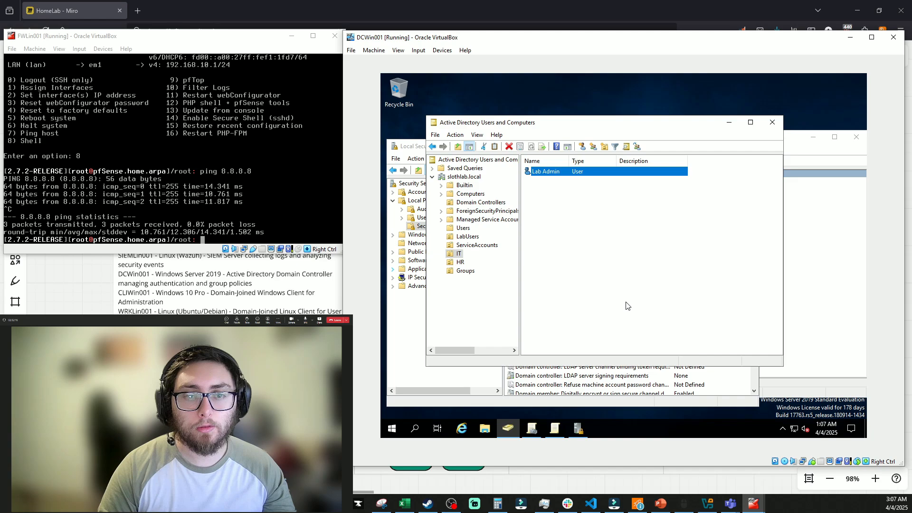
click(628, 299)
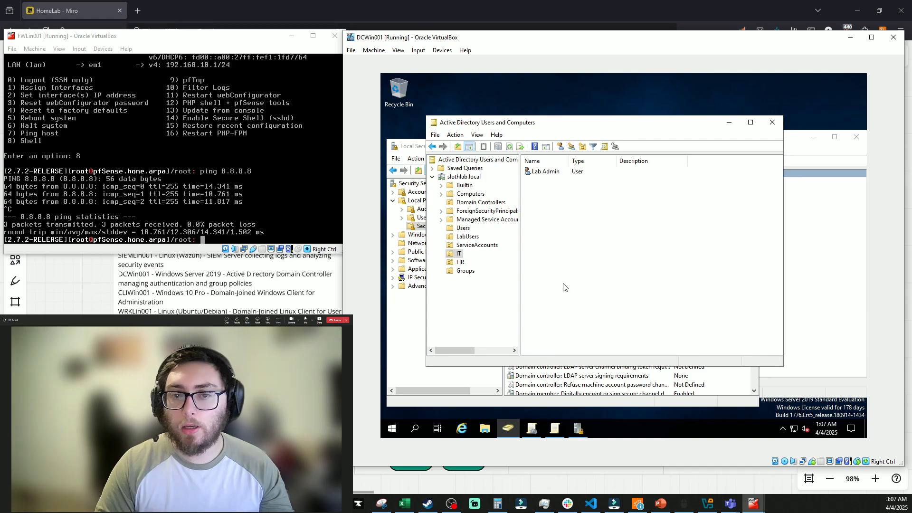
click(772, 124)
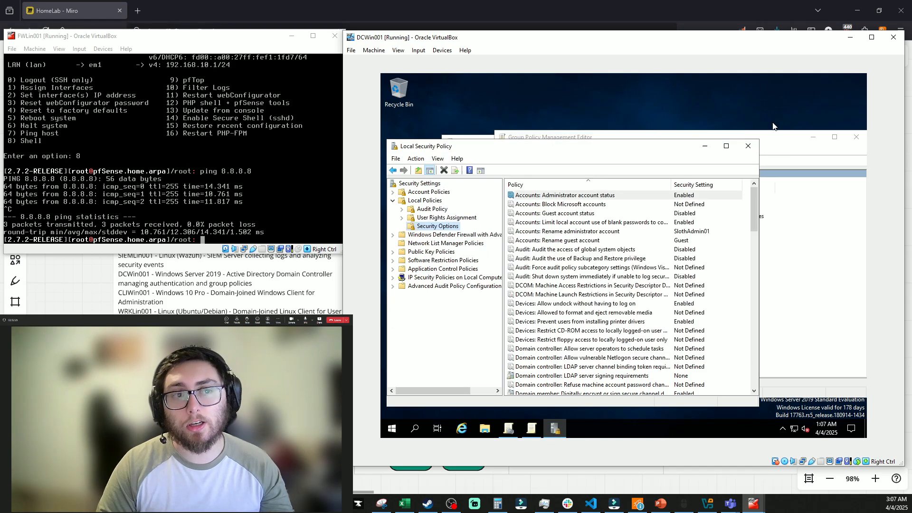
click(749, 147)
Close the Group Policy Management windows and sign out of the administrator session
click(856, 138)
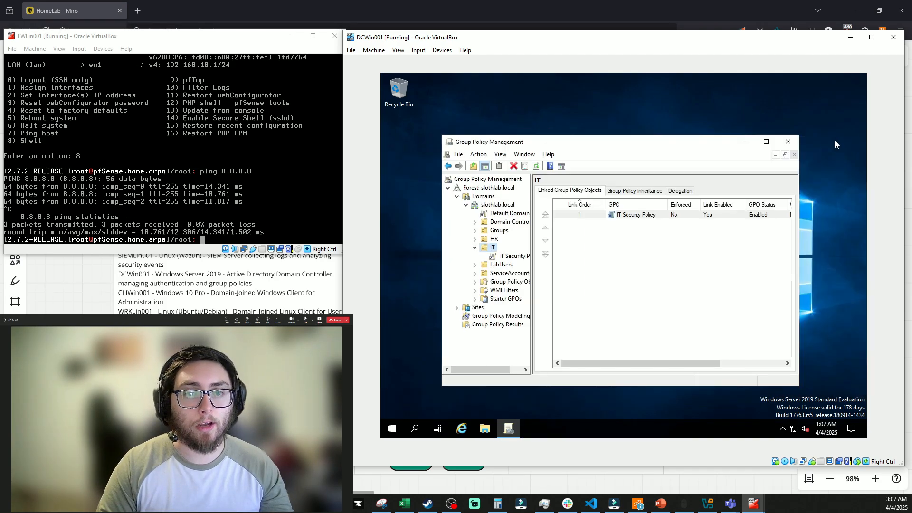
click(786, 143)
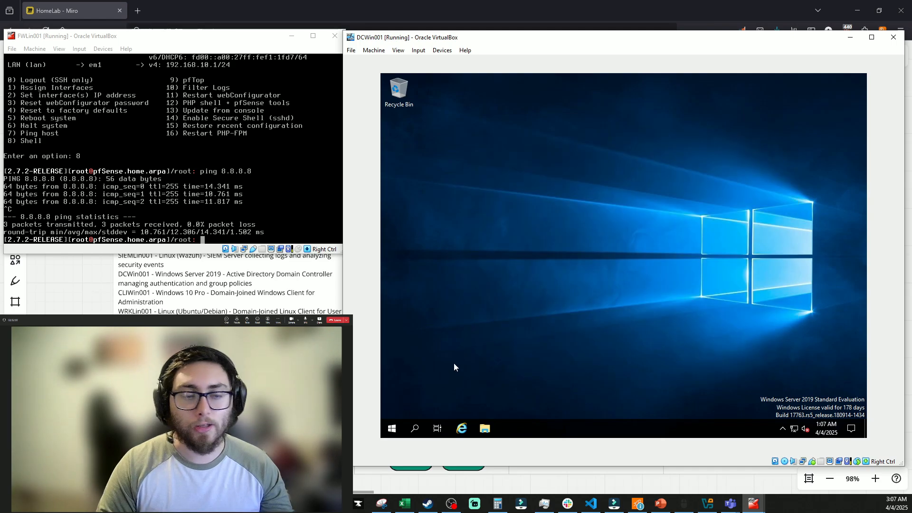
click(392, 428)
click(392, 317)
click(405, 292)
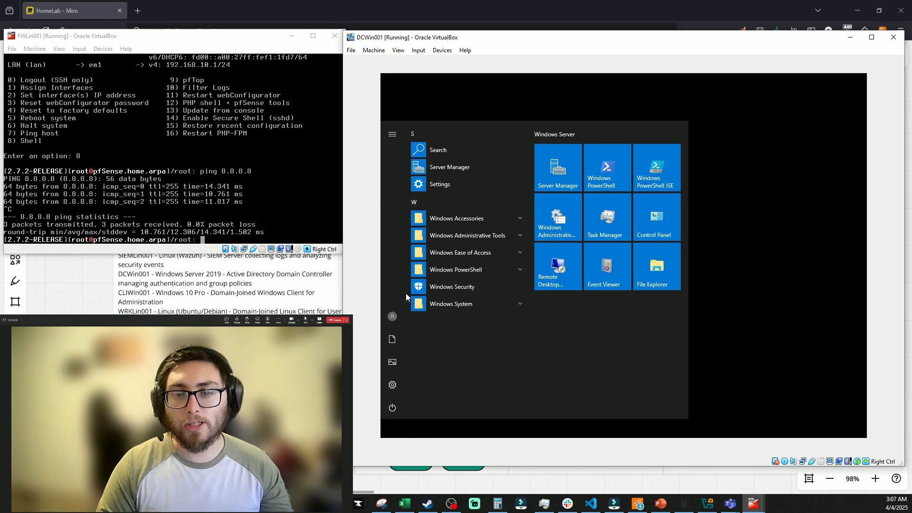
Send Ctrl-Alt-Del from VirtualBox and start signing in as Other user under the slothlab domain
click(418, 50)
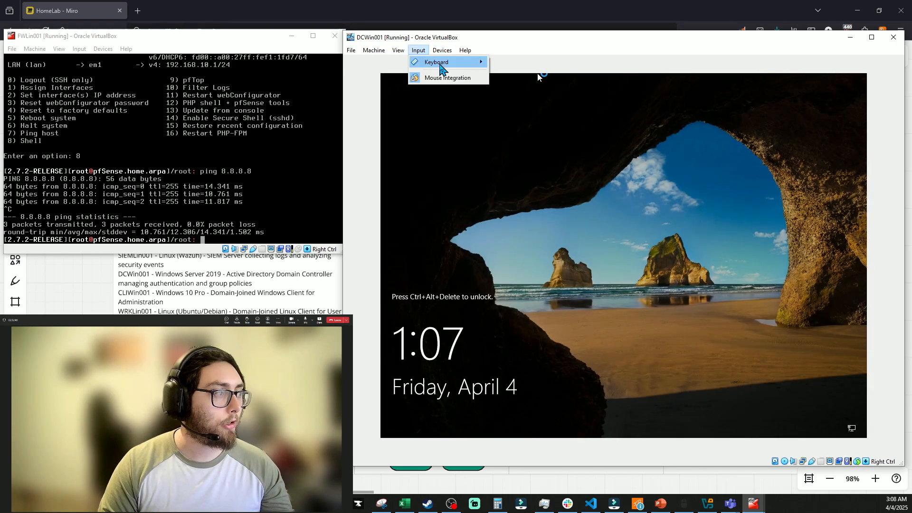
mouse_move(442, 66)
click(504, 87)
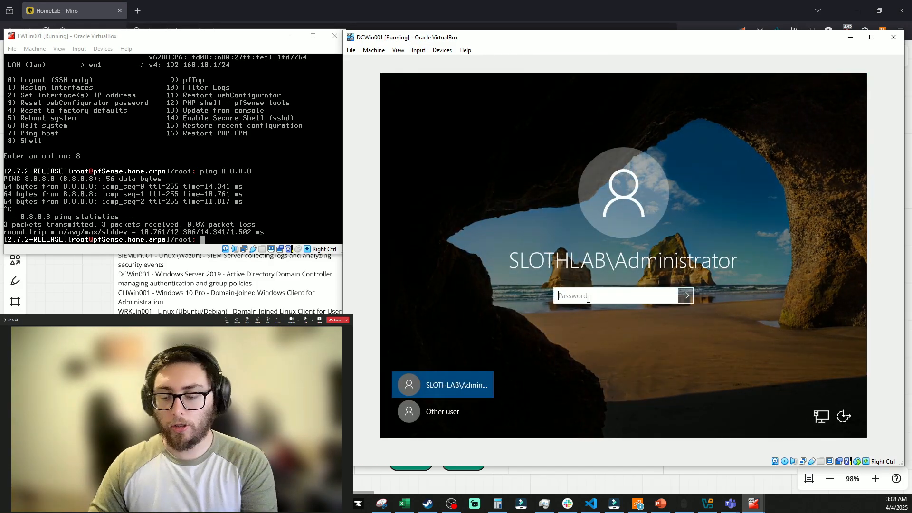
text(P)
key(BackSpace)
key(BackSpace)
key(BackSpace)
key(BackSpace)
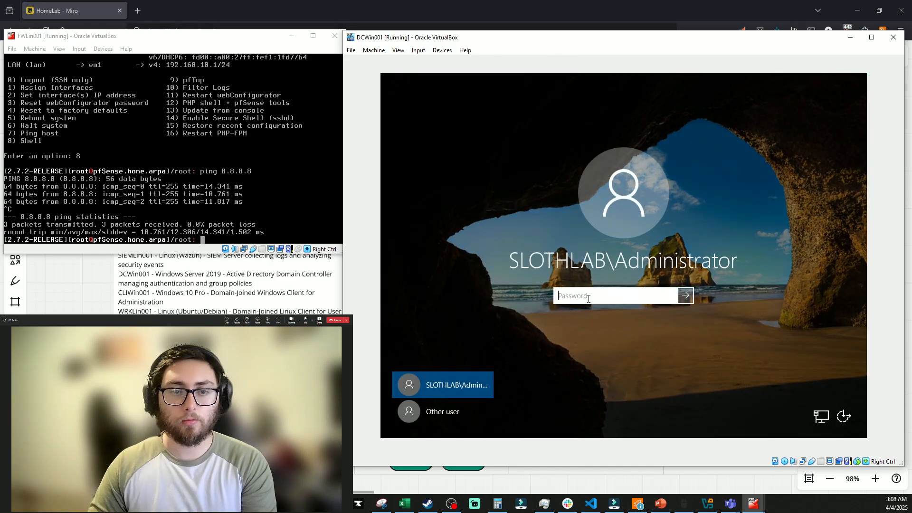
click(442, 404)
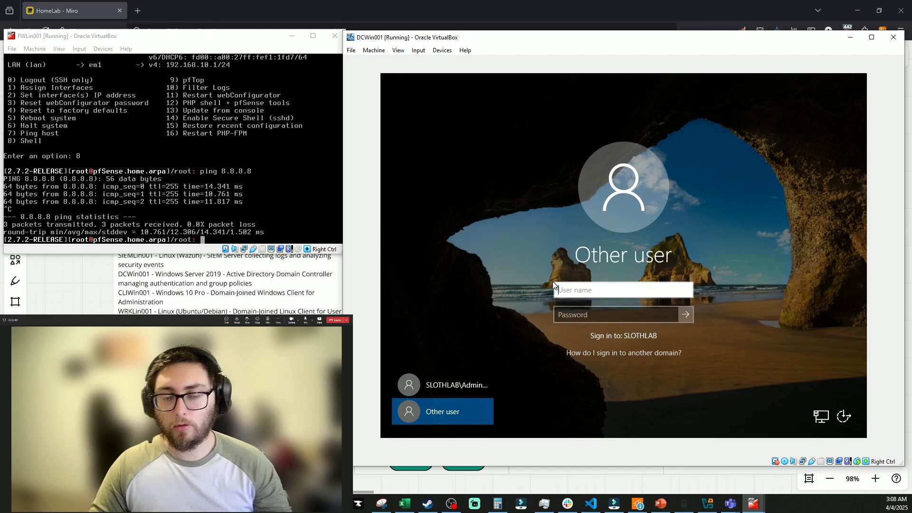
text(slothlab\labadmin01)
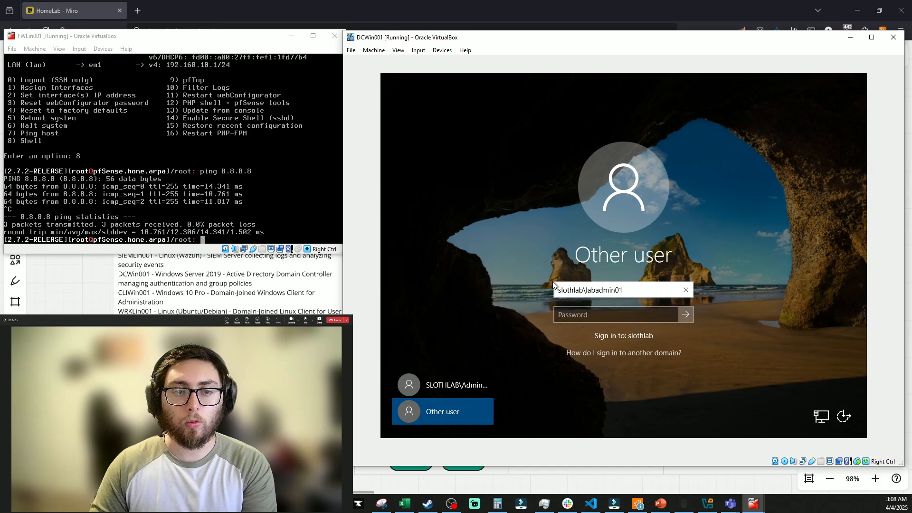
key(Tab)
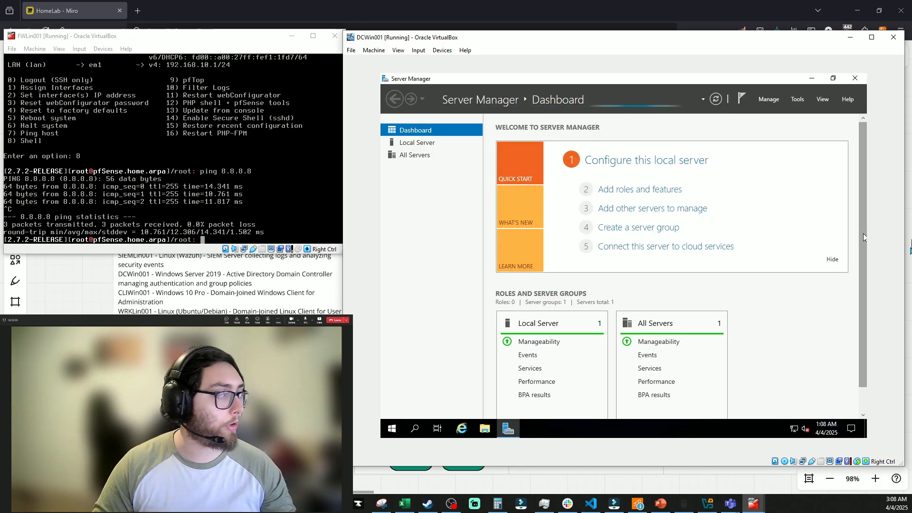
Minimize Server Manager and launch Active Directory Users and Computers from a Start search for 'active'
click(812, 78)
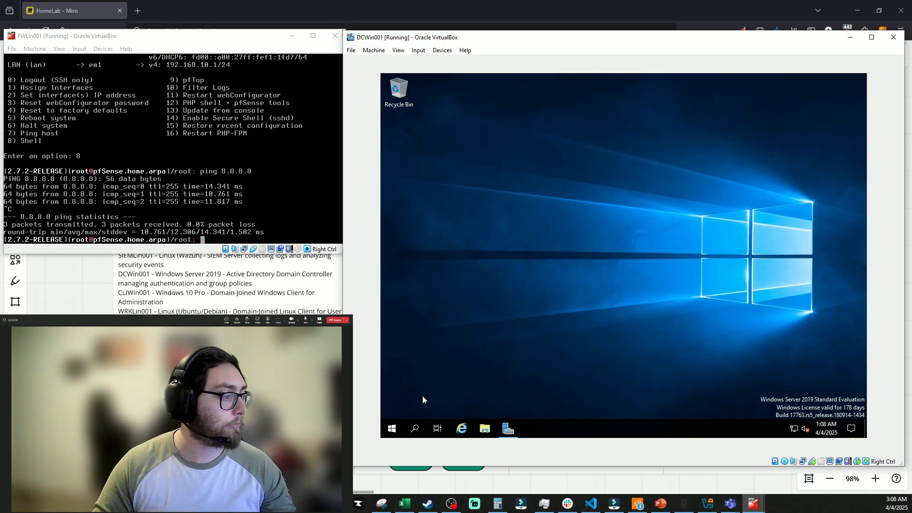
click(391, 428)
text(active)
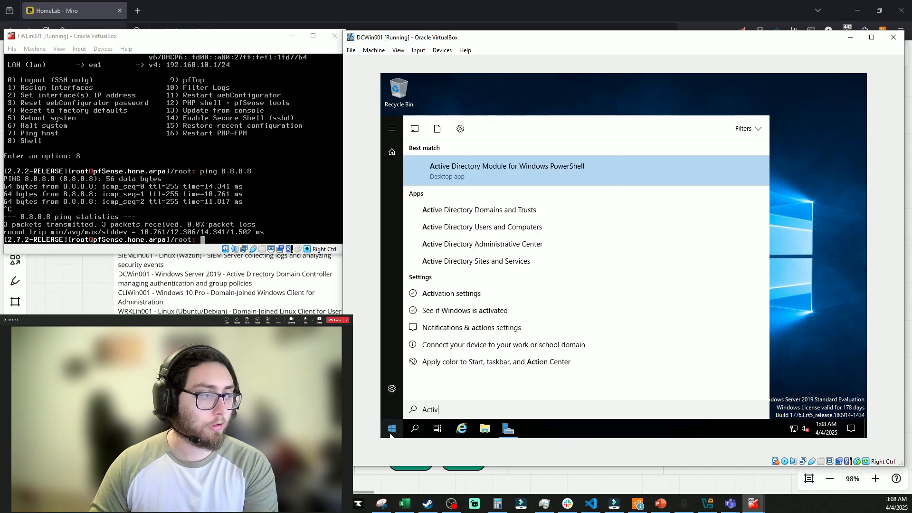
key(Return)
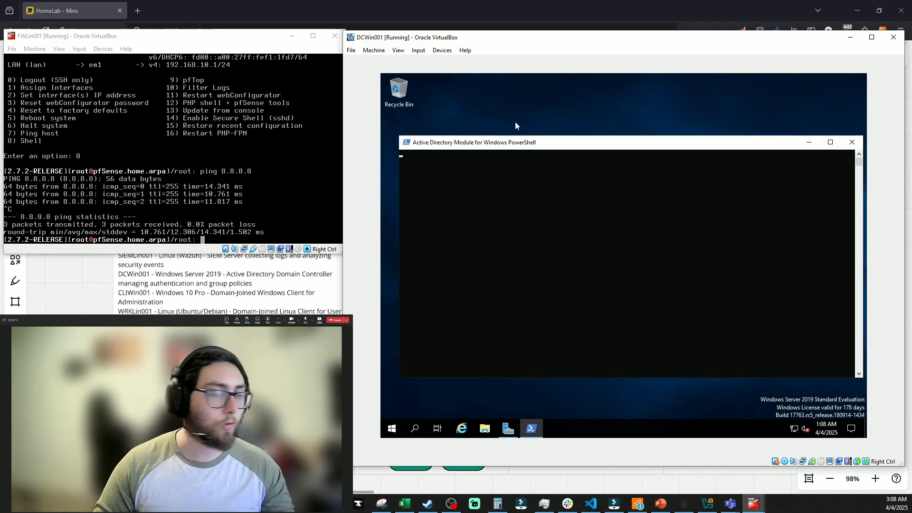
click(393, 428)
text(active)
key(Down)
key(Down)
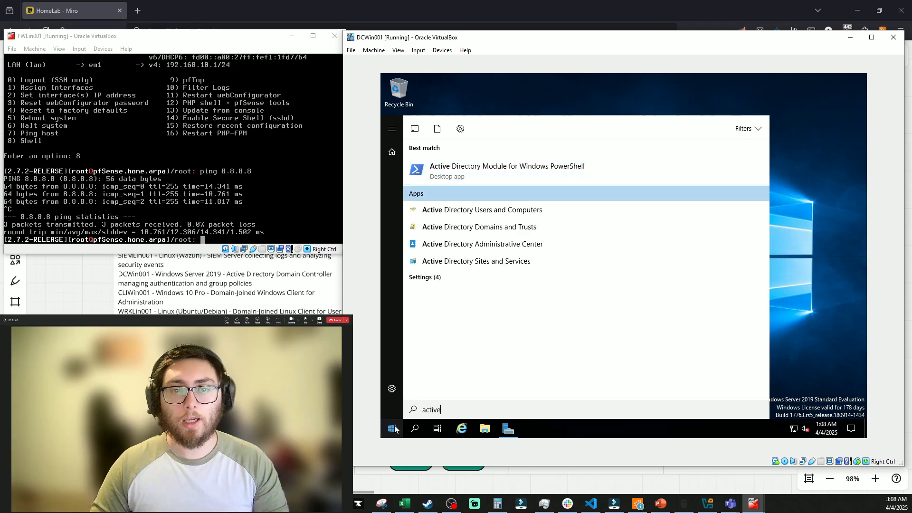
key(Return)
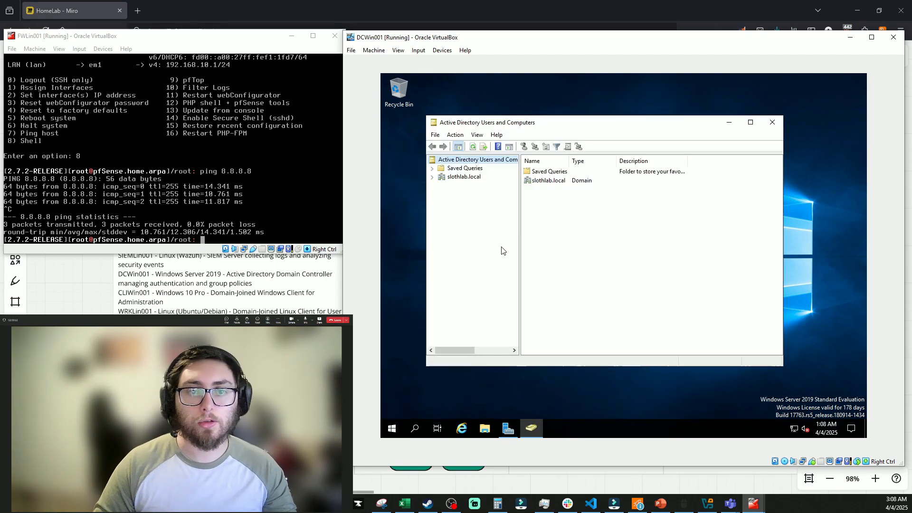
Expand slothlab.local and browse the HR, IT, LabUsers and Managed Service Accounts OUs to ServiceAccounts
click(432, 177)
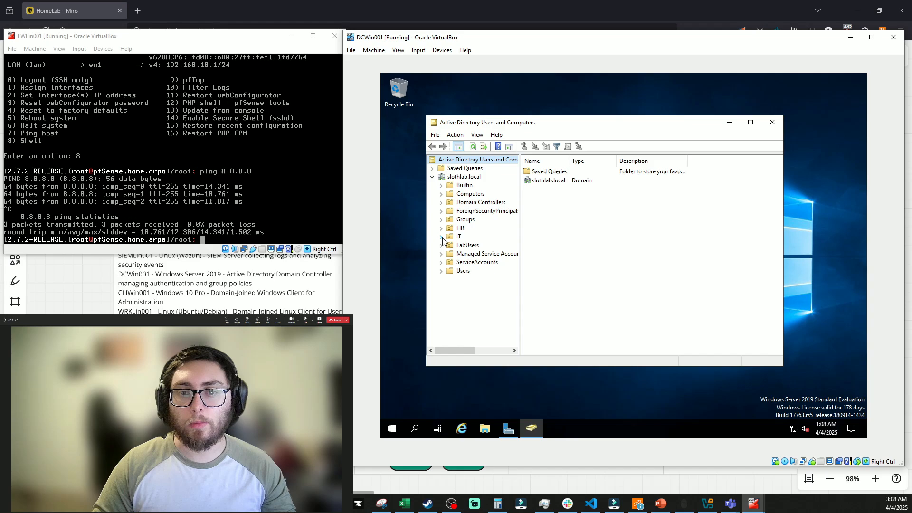
click(459, 228)
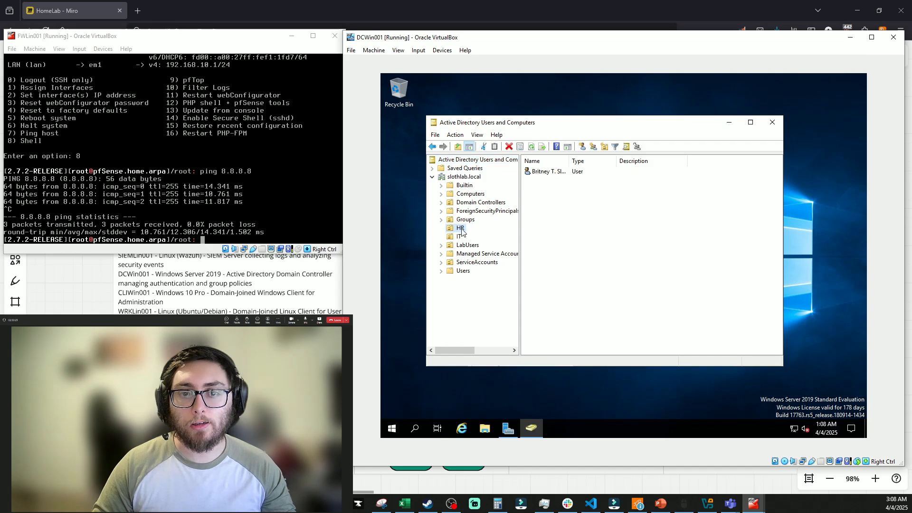
click(459, 237)
click(460, 230)
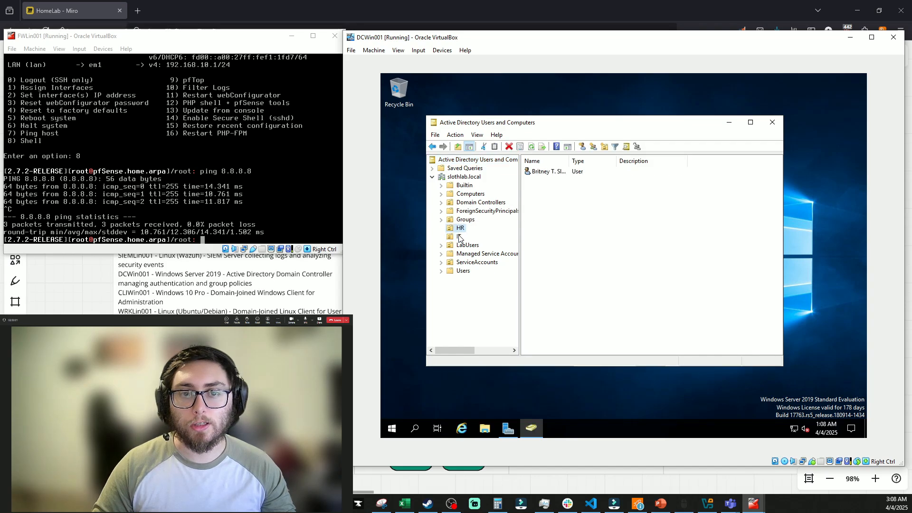
click(458, 237)
click(467, 245)
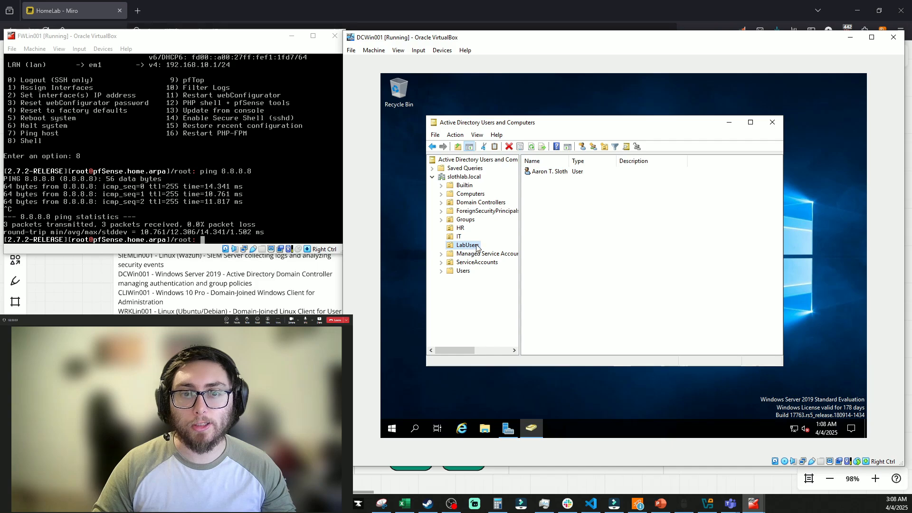
click(469, 255)
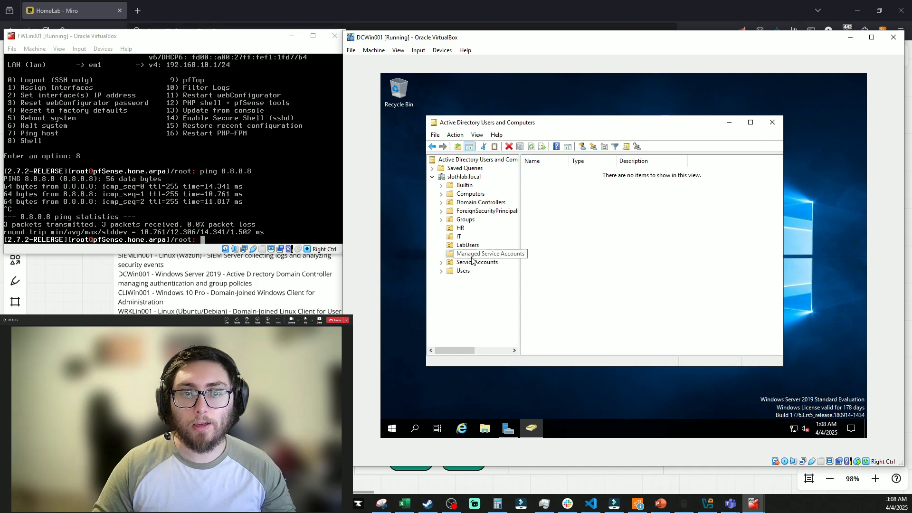
click(479, 264)
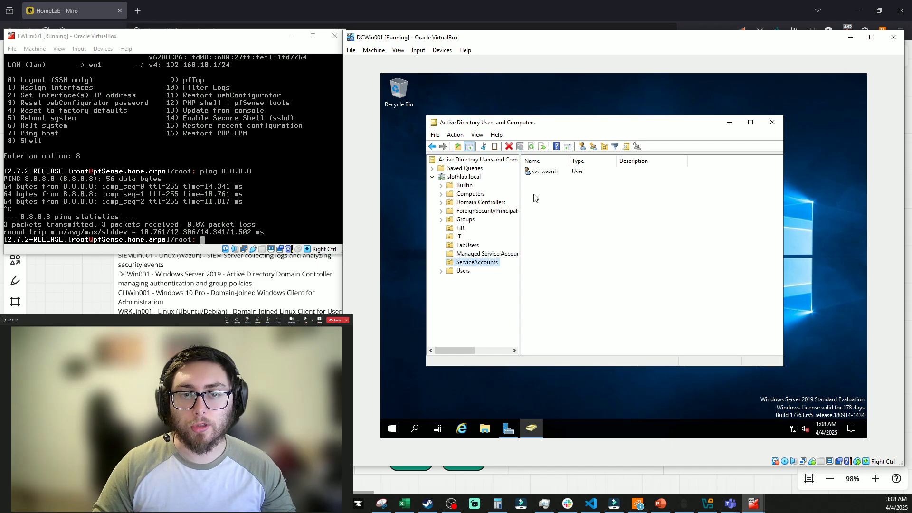
Check the service account's properties, then save a new description on the LabUsers user
double_click(545, 171)
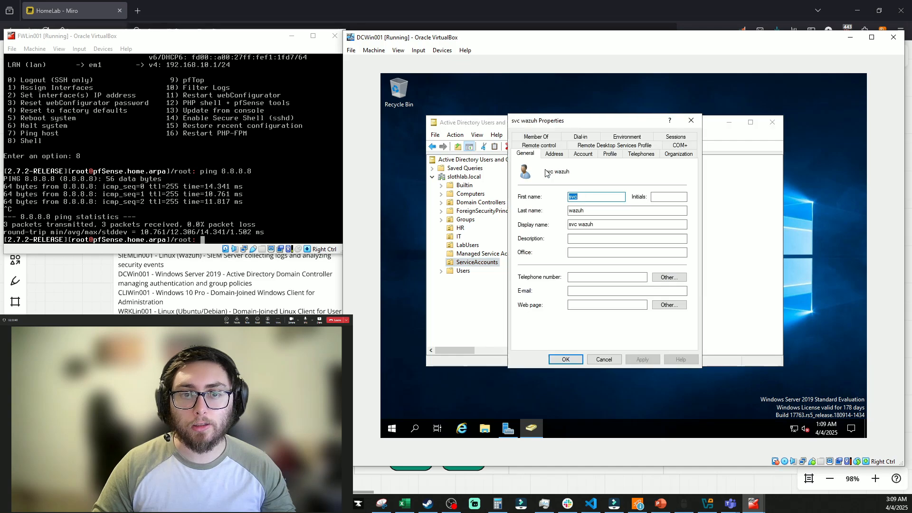
click(599, 224)
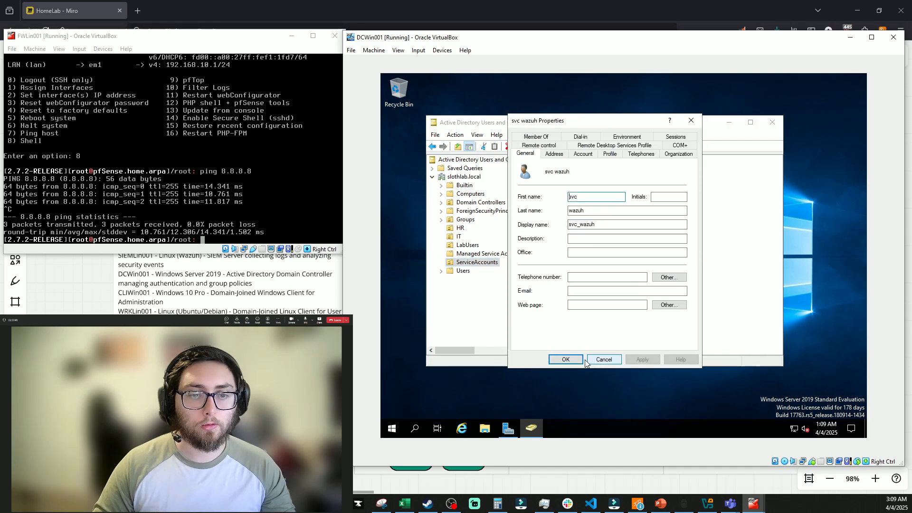
click(578, 360)
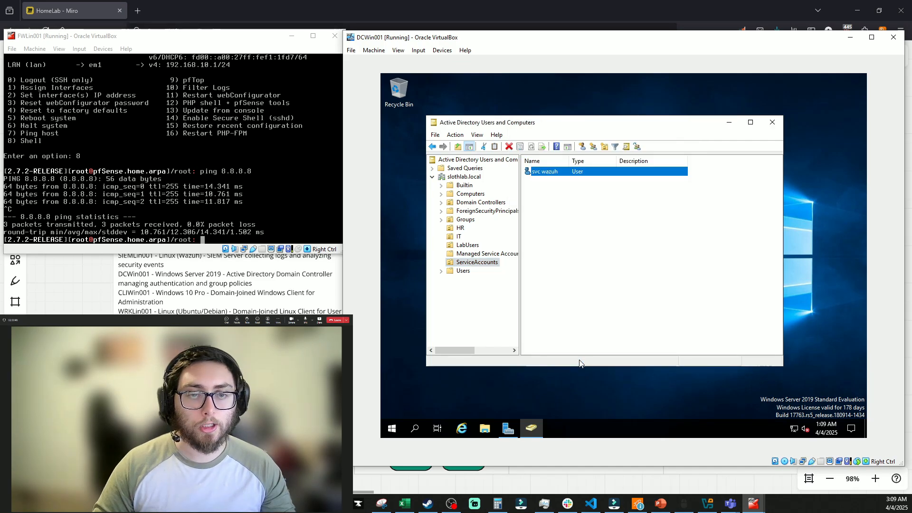
click(469, 245)
double_click(546, 174)
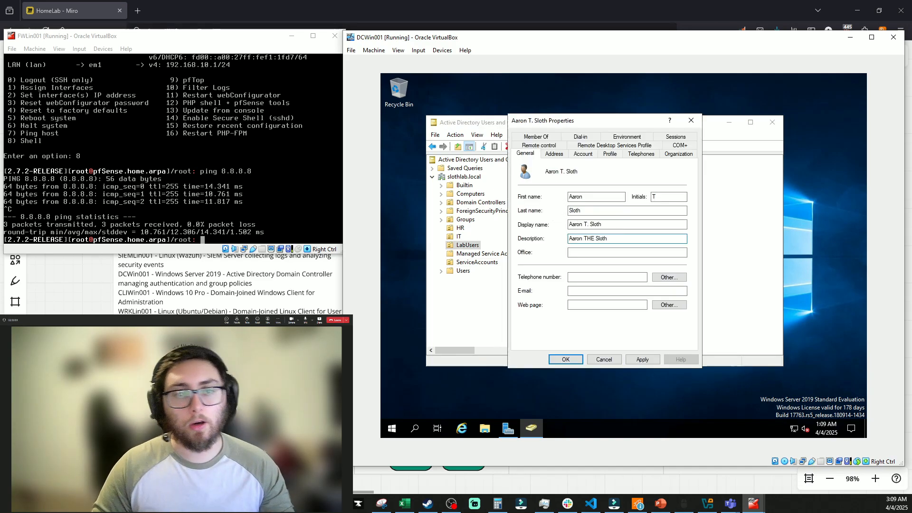
click(642, 360)
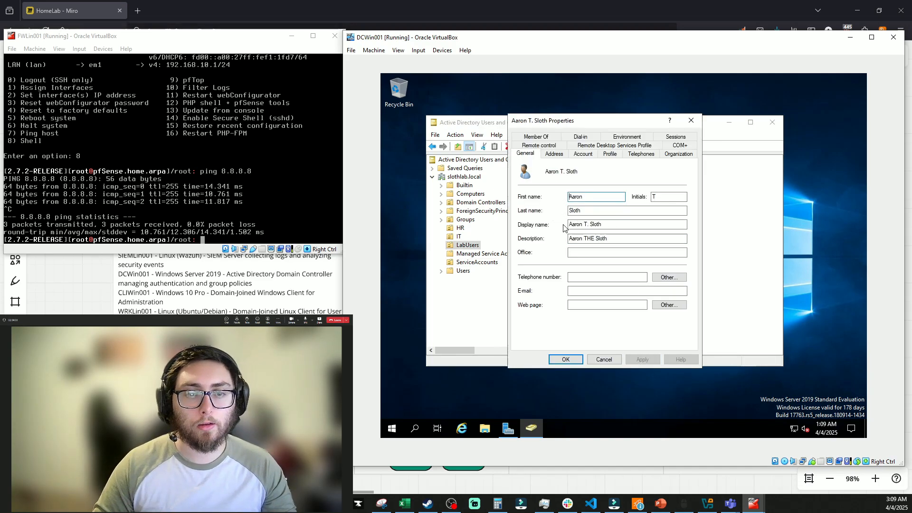
click(565, 359)
Reset the LabUsers account's password and dismiss the confirmation
right_click(543, 175)
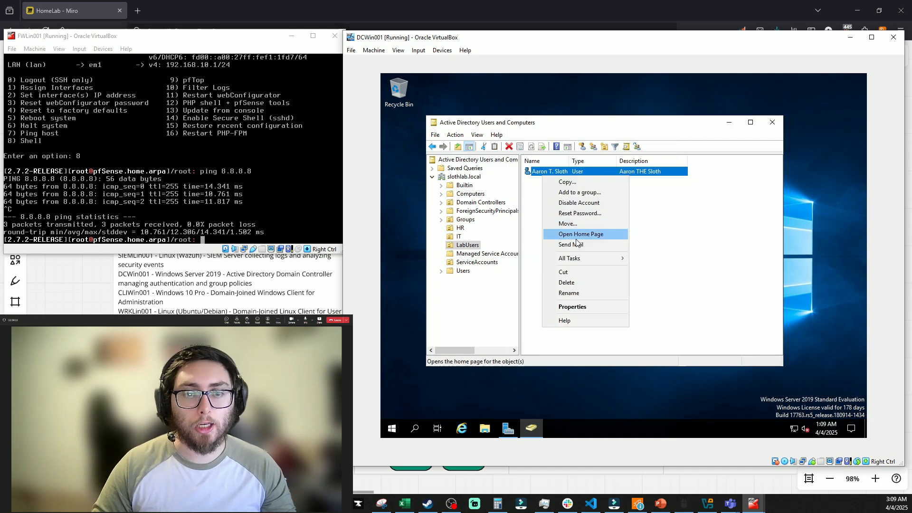
click(579, 218)
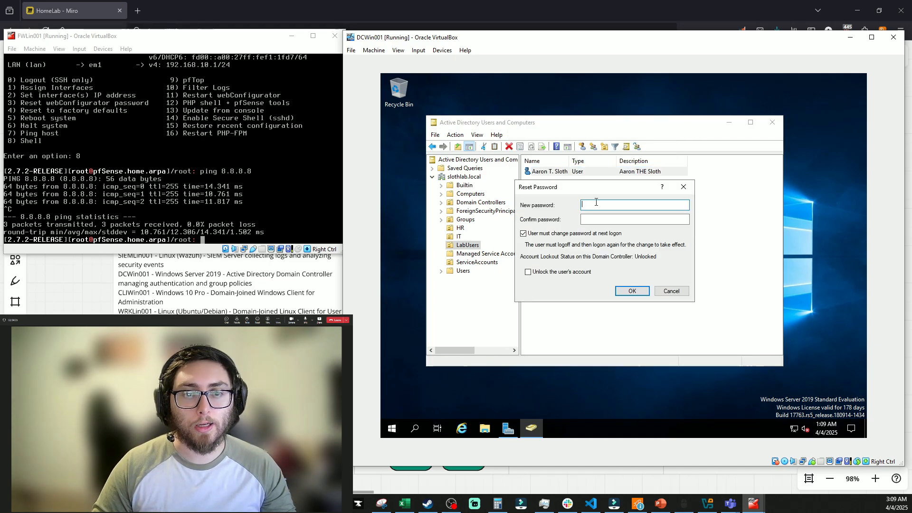
key(Return)
click(682, 284)
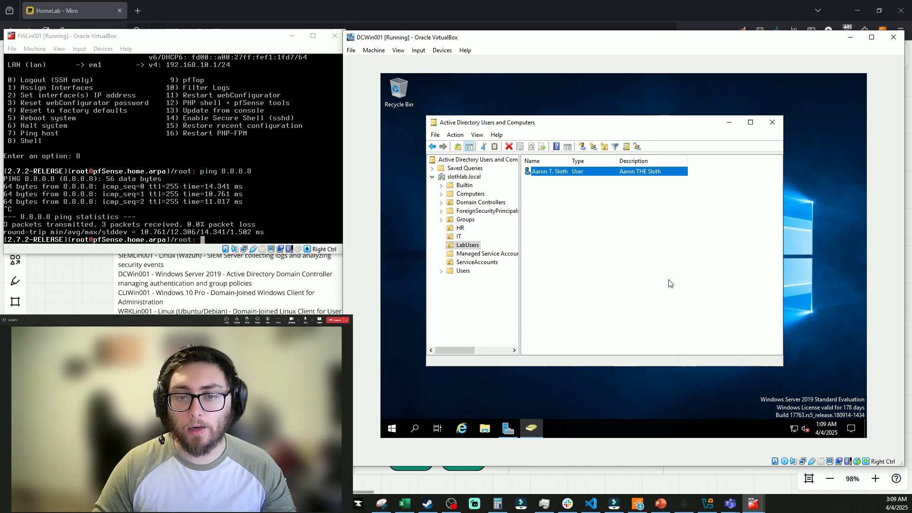
Cancel the Add Roles and Features Wizard, then show the Users and empty Groups containers
click(507, 429)
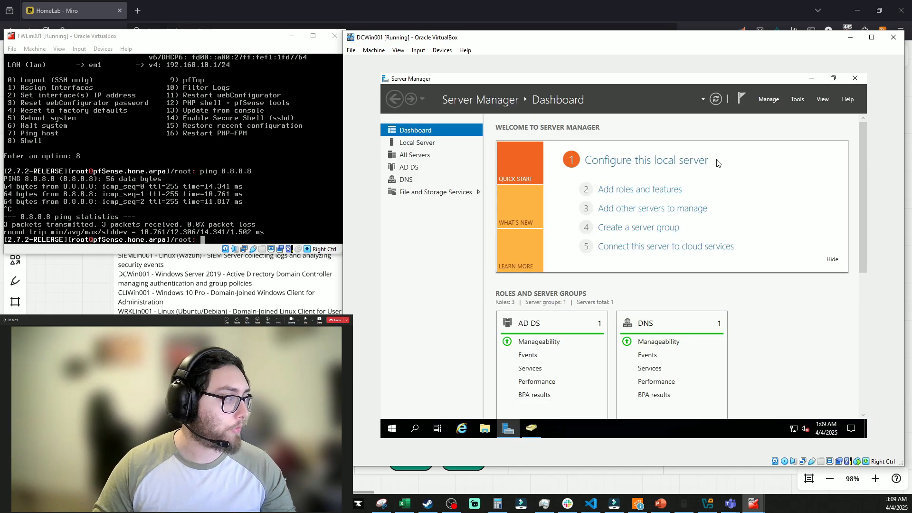
click(647, 190)
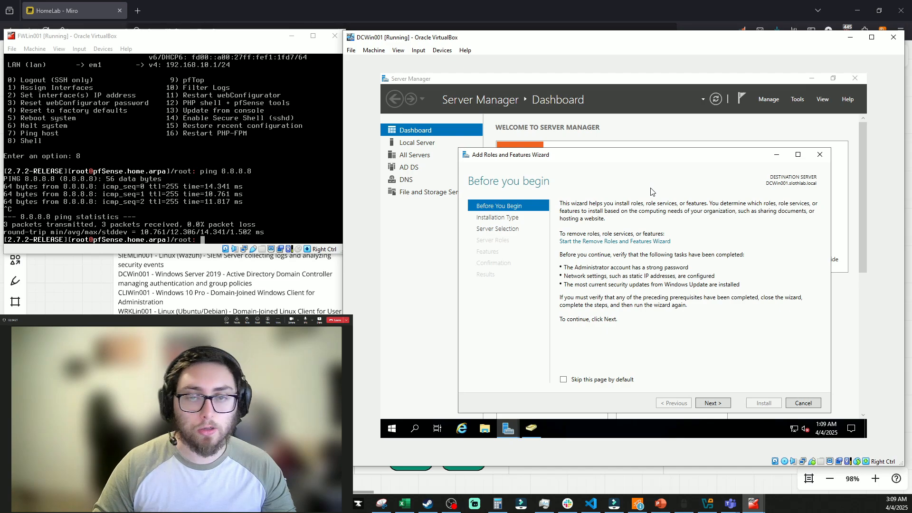
click(797, 405)
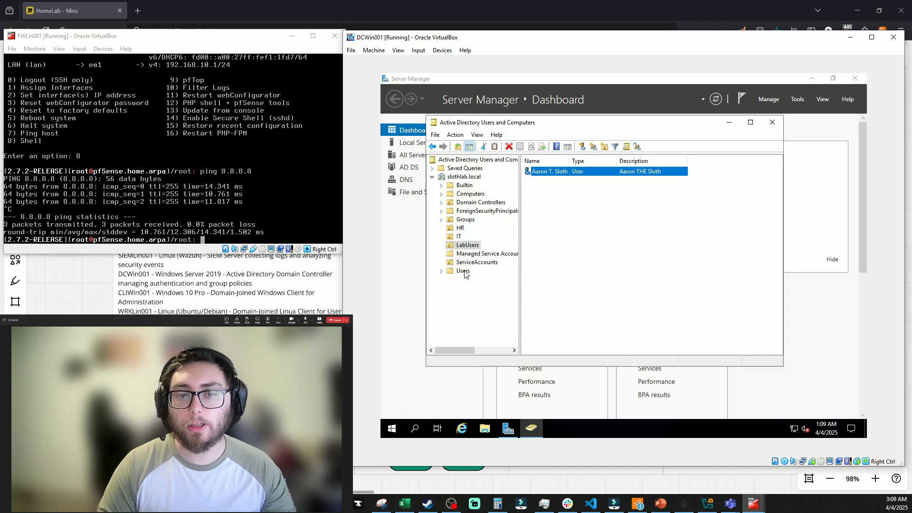
click(463, 271)
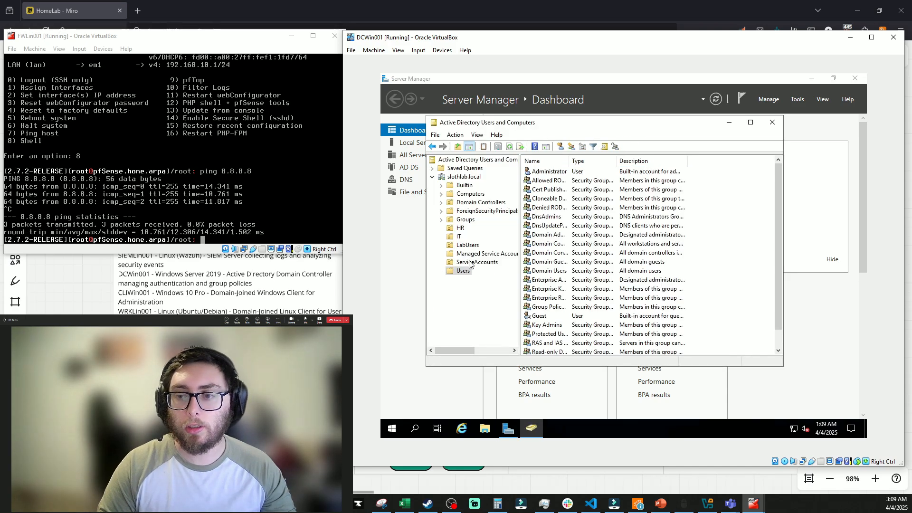
click(460, 221)
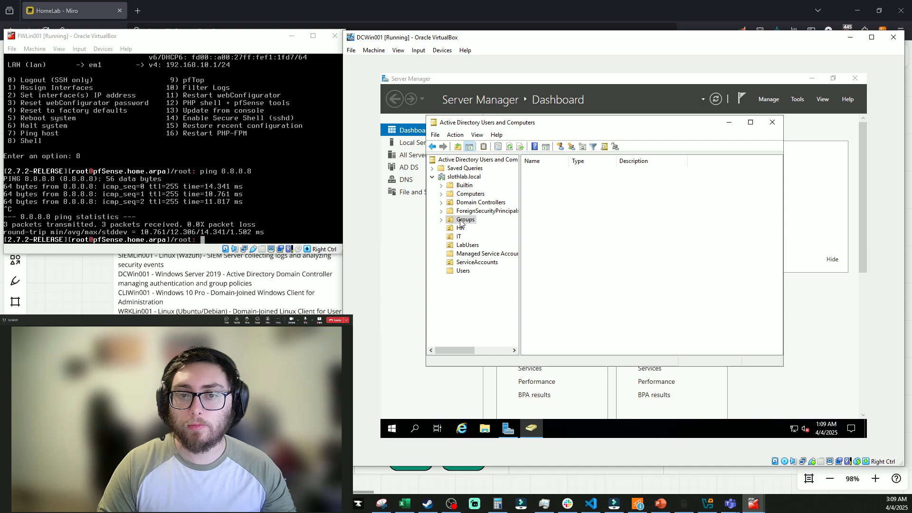
Add a domain user to the IT Admins group's Members list
double_click(541, 190)
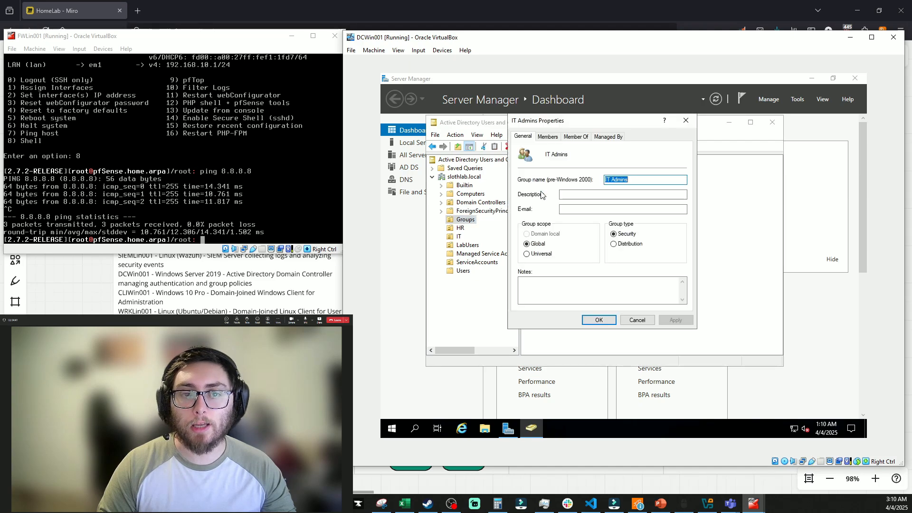
click(549, 137)
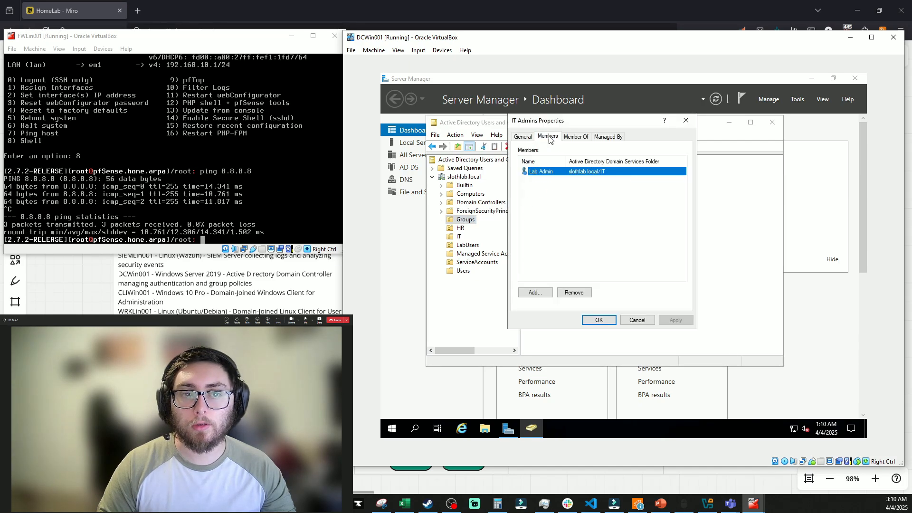
click(535, 292)
text(aaron)
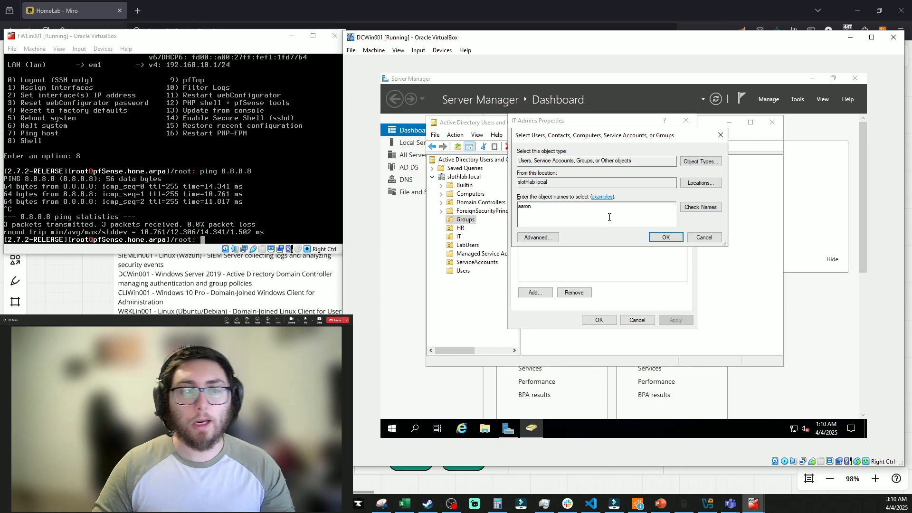
key(Return)
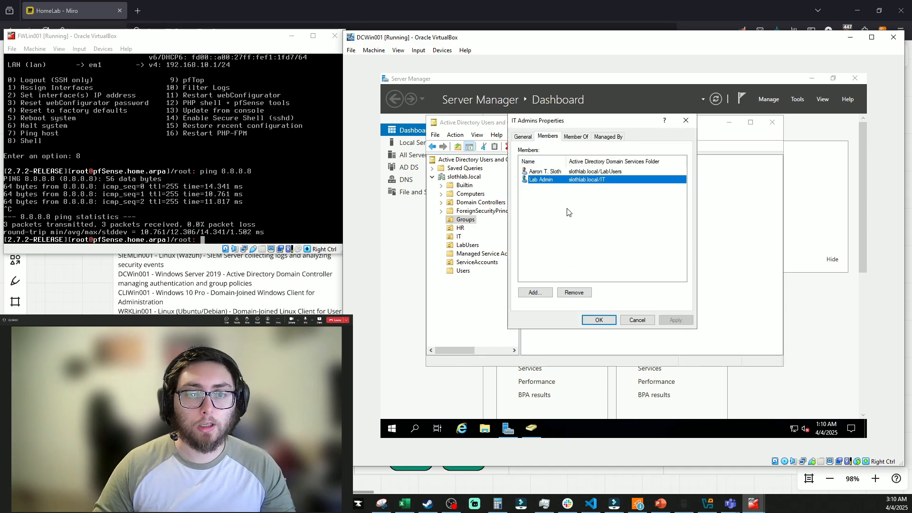
Remove that user from IT Admins, save, and open the Administrator account's properties from Users
click(557, 172)
click(575, 292)
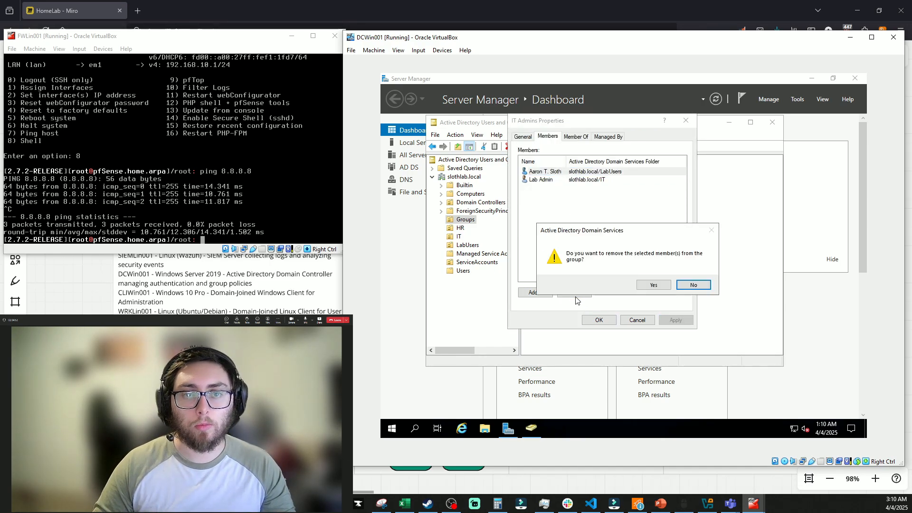
click(647, 285)
click(673, 320)
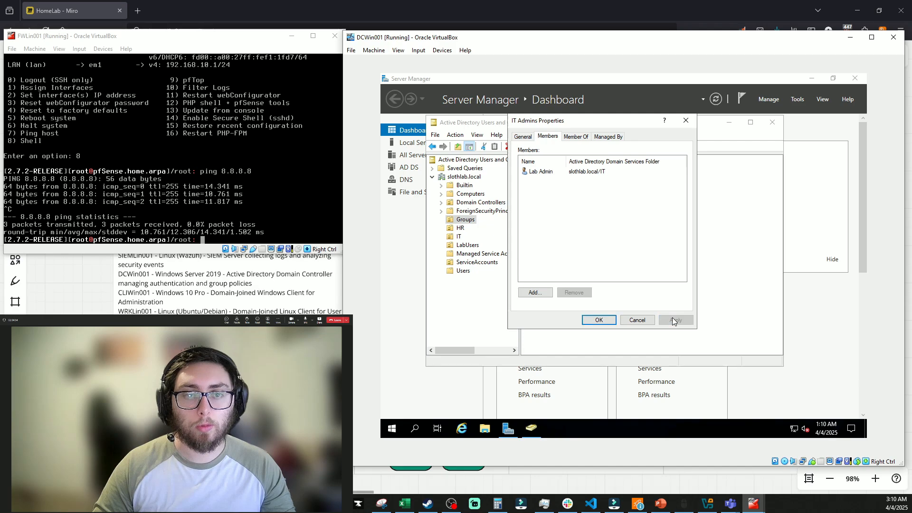
click(593, 319)
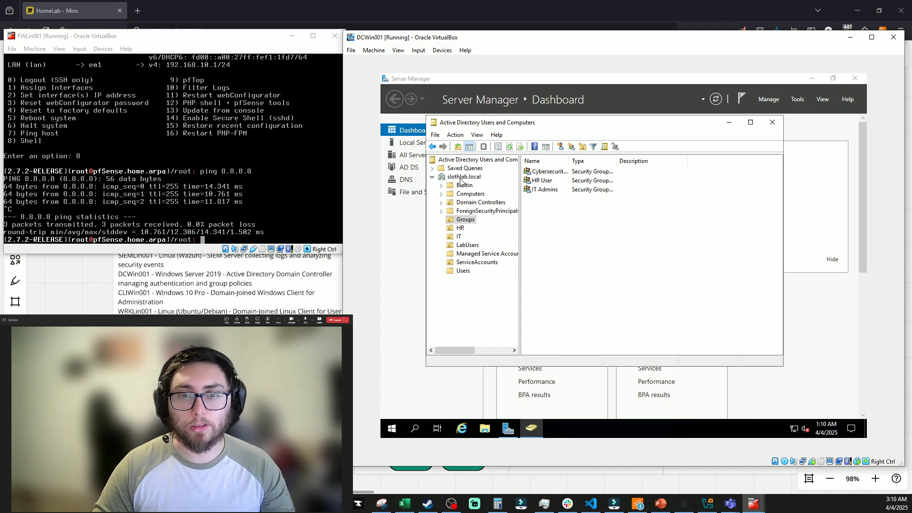
click(459, 271)
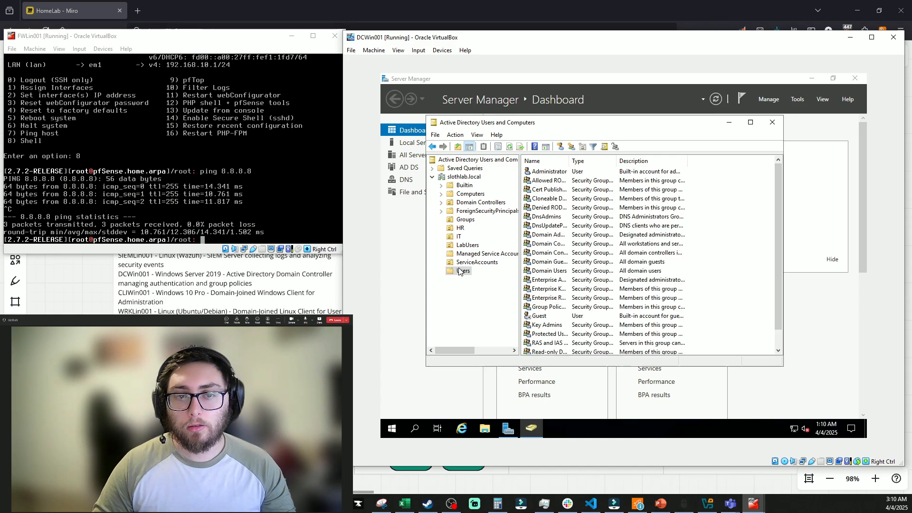
double_click(550, 171)
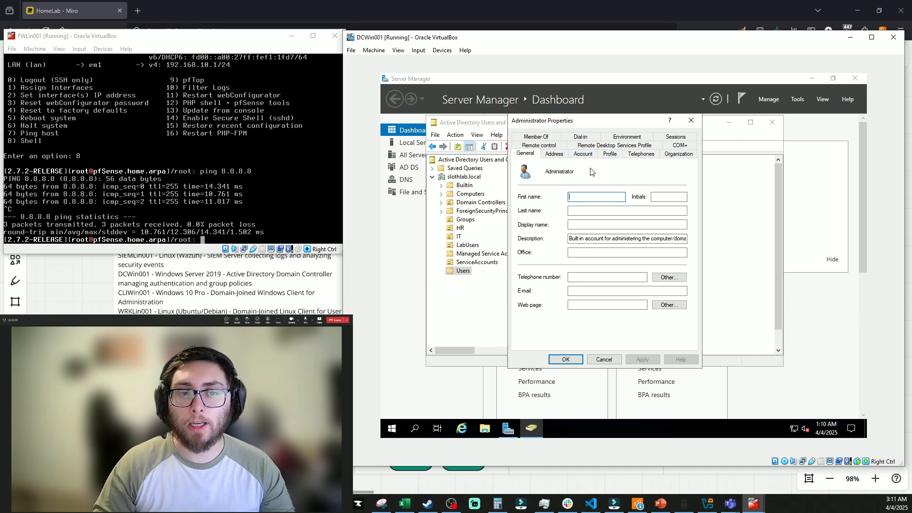
Tick 'Account is disabled' on the Administrator's Account tab and apply it
click(582, 154)
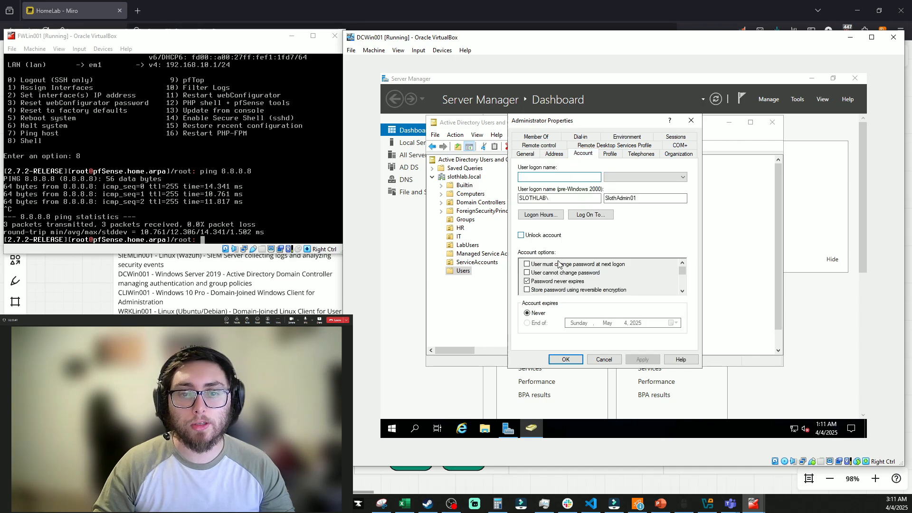
click(682, 291)
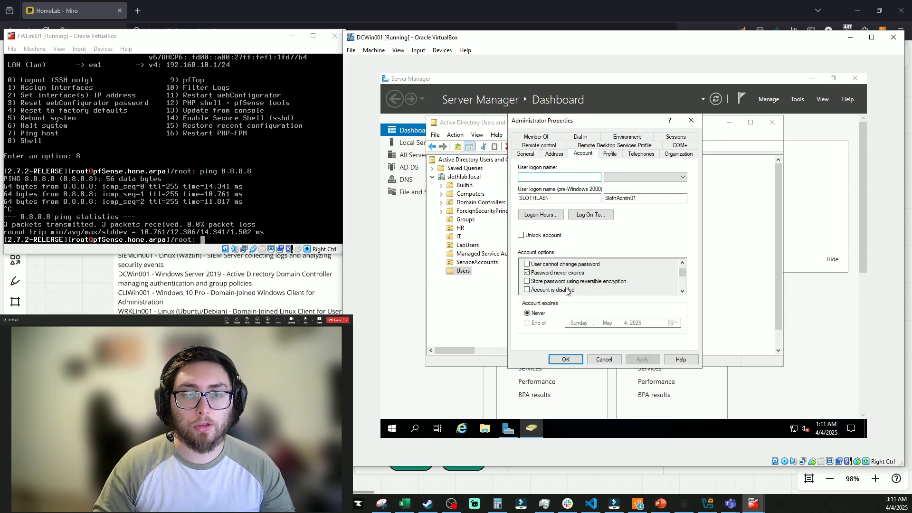
click(527, 290)
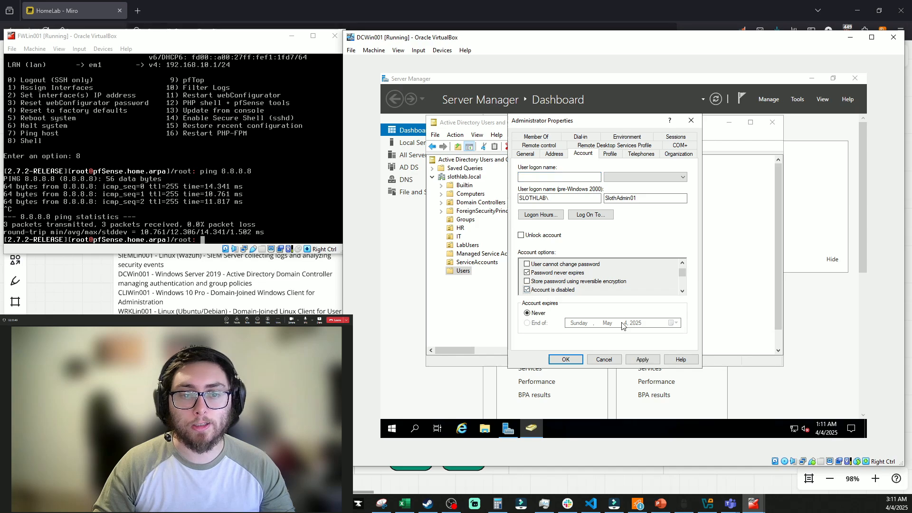
click(641, 359)
click(565, 359)
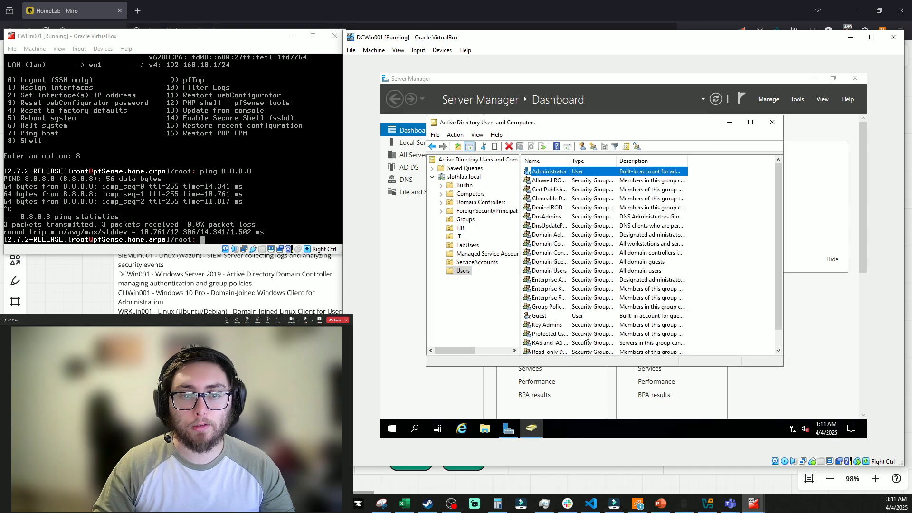
Review the Users list and reselect the Administrator account after refocusing the VM
click(532, 178)
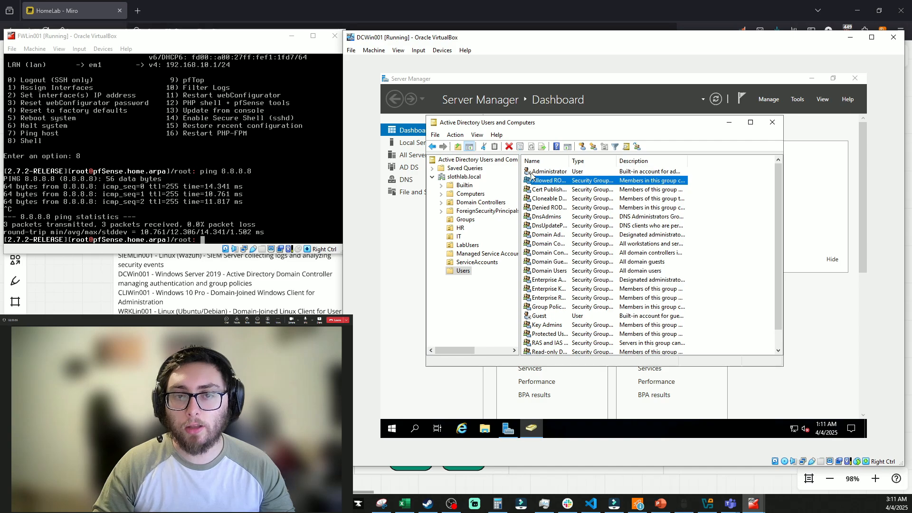
click(708, 214)
scroll(711, 226, down, 1)
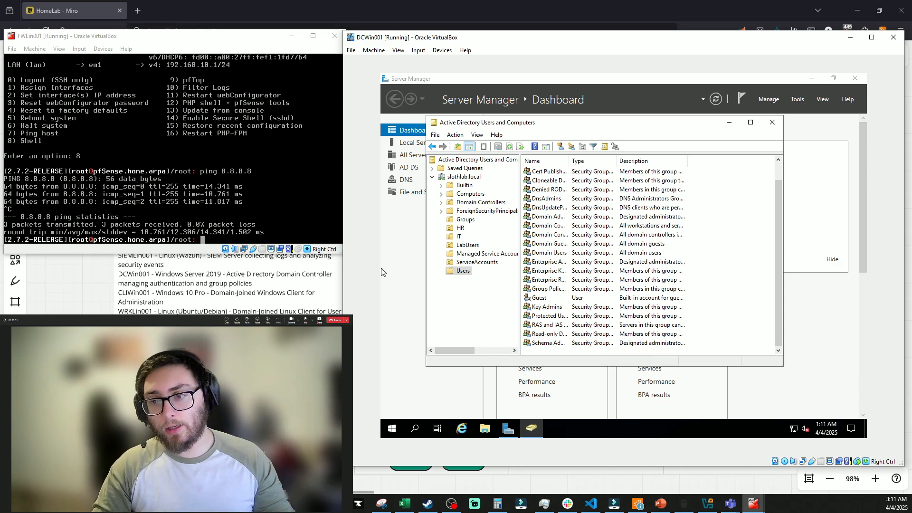
key(alt+Tab)
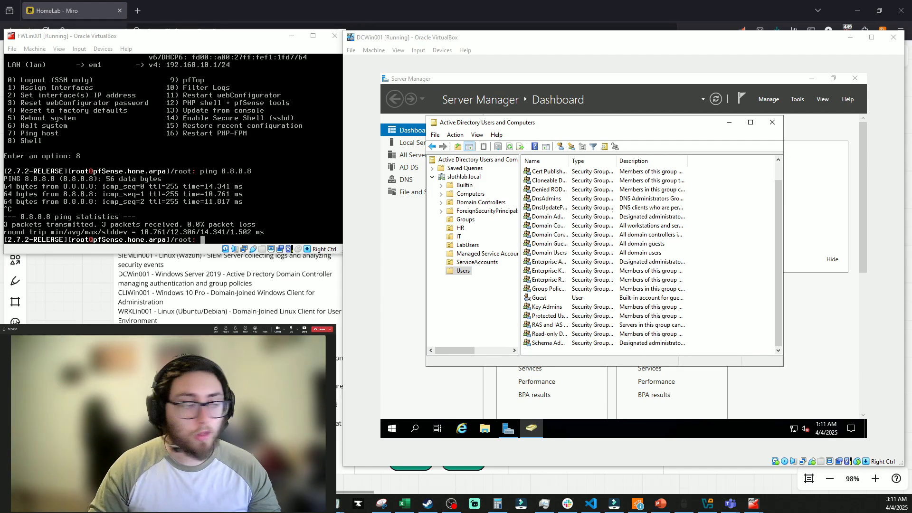
click(752, 234)
scroll(751, 234, up, 1)
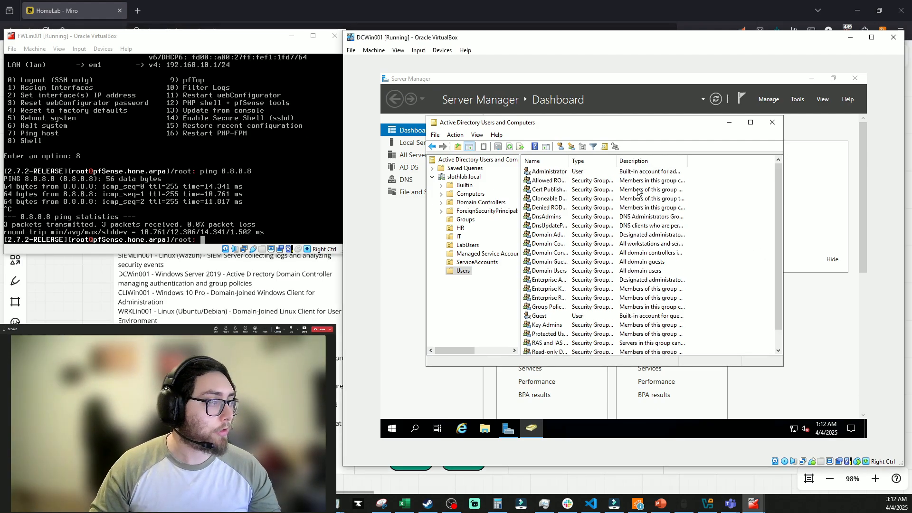
click(557, 176)
double_click(557, 175)
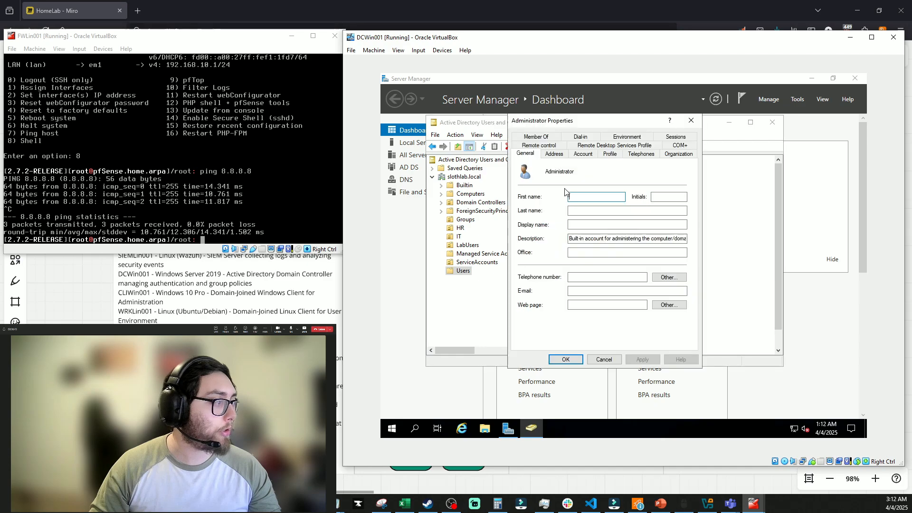
key(Escape)
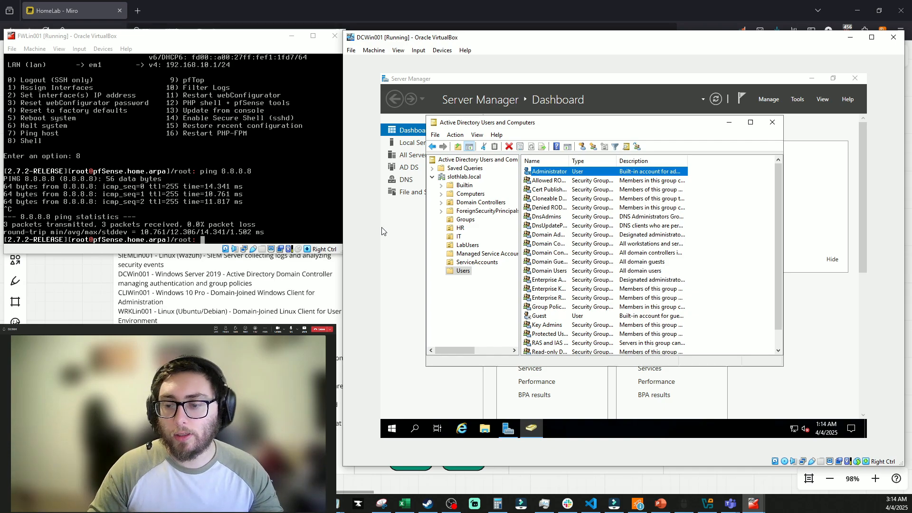
Open Local Security Policy to Local Policies > Security Options
click(400, 430)
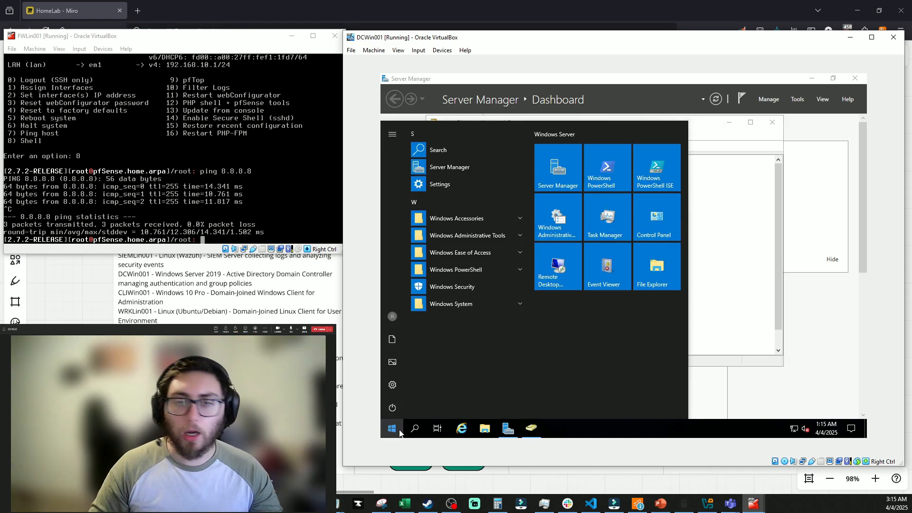
text(loc)
key(Return)
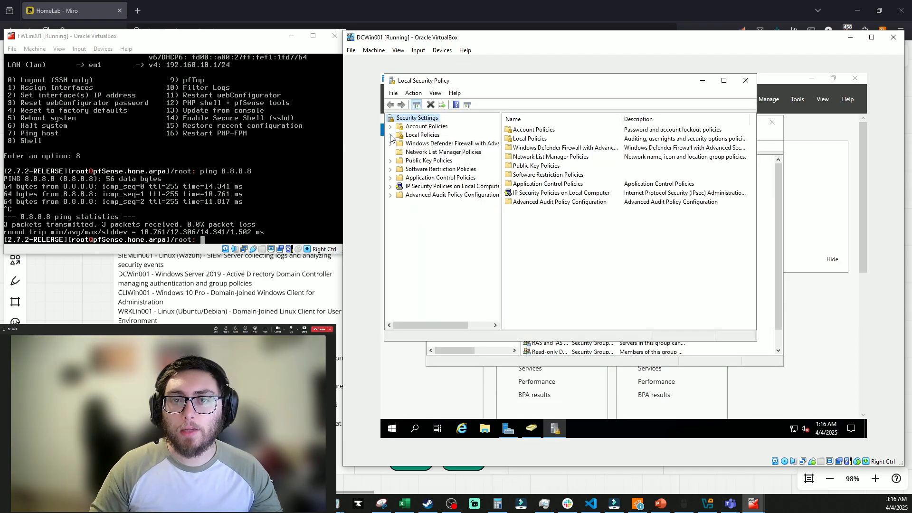
click(391, 135)
click(401, 162)
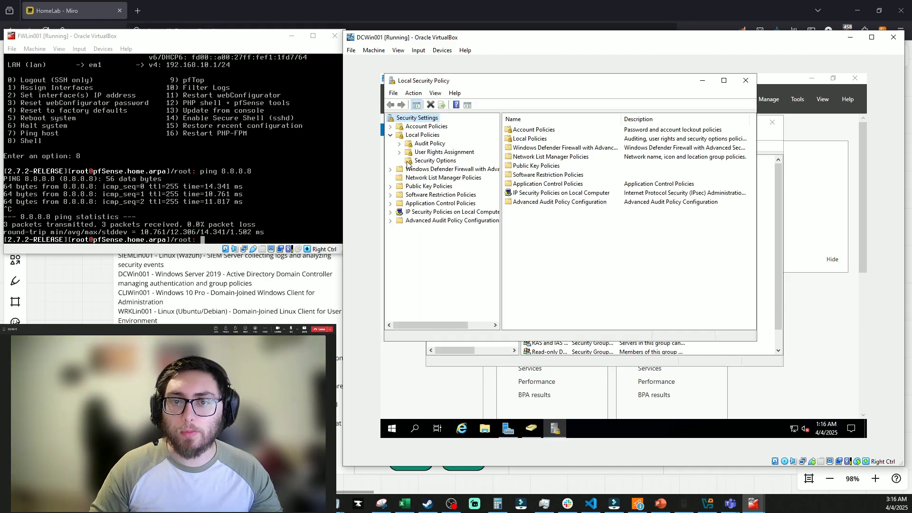
scroll(570, 204, down, 8)
Enter 'Only Authorized Sloths Allowed' as the interactive logon message title and apply it
double_click(570, 202)
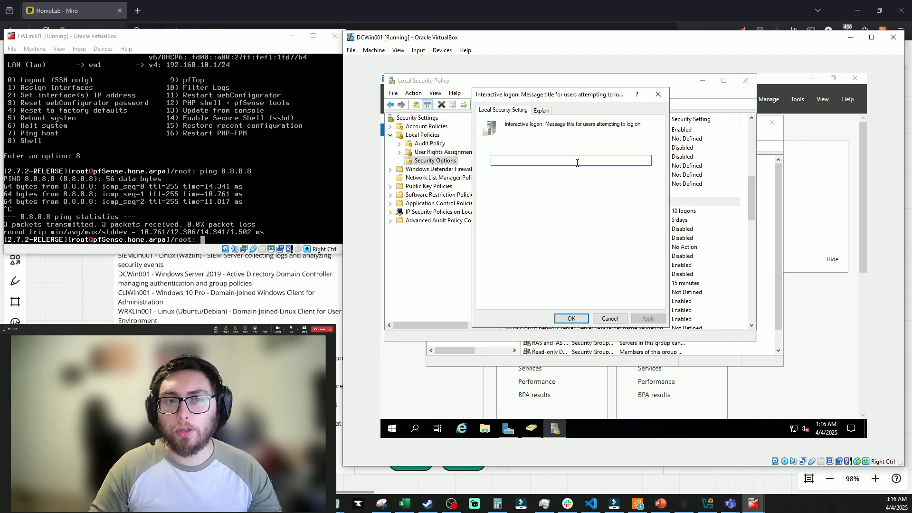
text(Only Authorized Sloths)
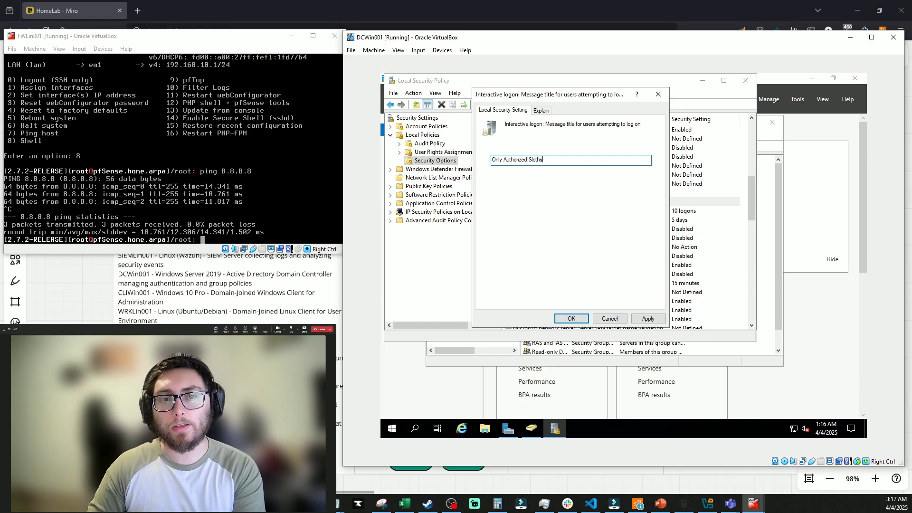
text( Allowed)
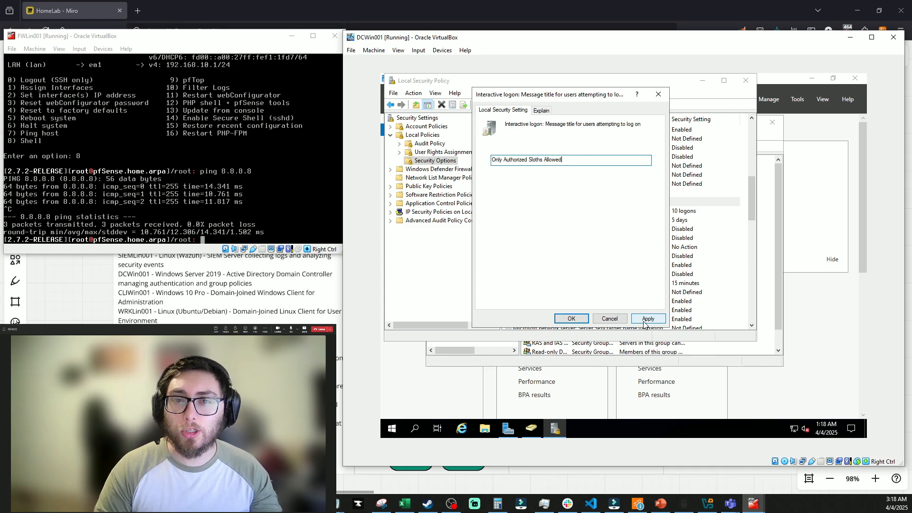
click(571, 319)
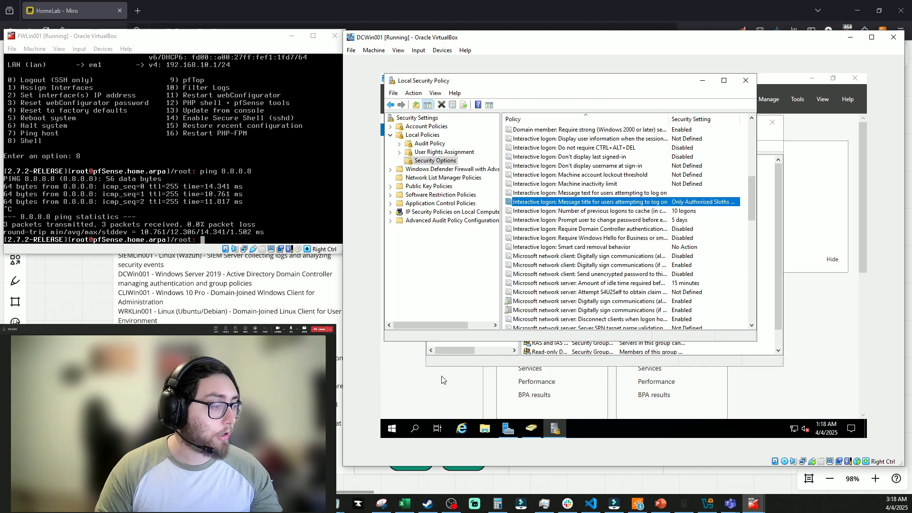
Run gpupdate /force in Command Prompt, then bring up Start's power options
click(394, 430)
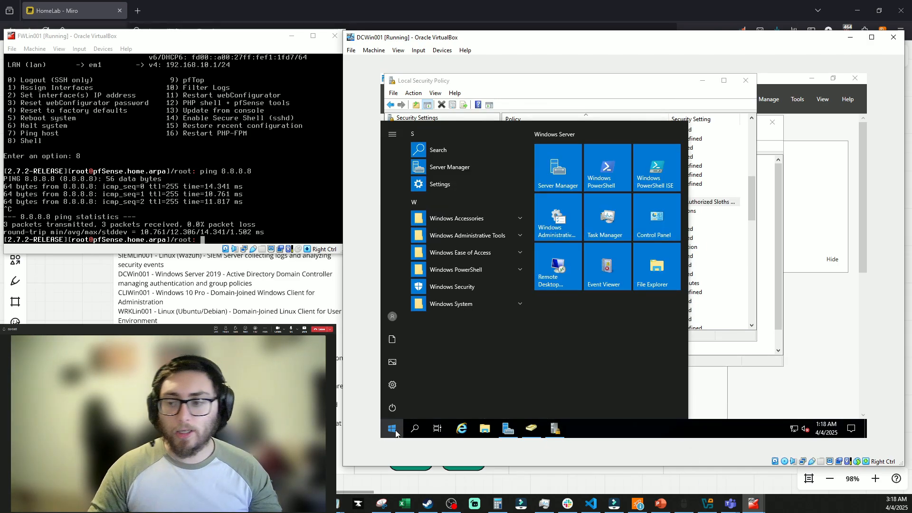
text(cmd)
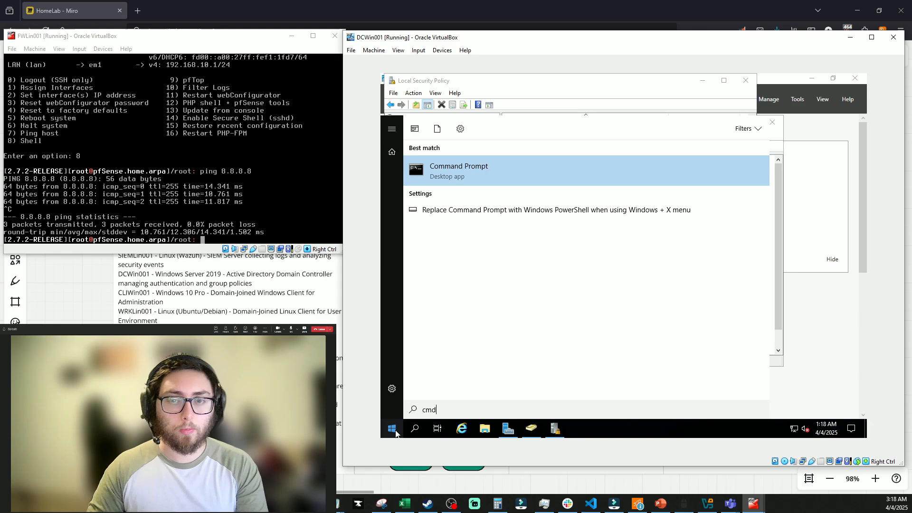
key(Return)
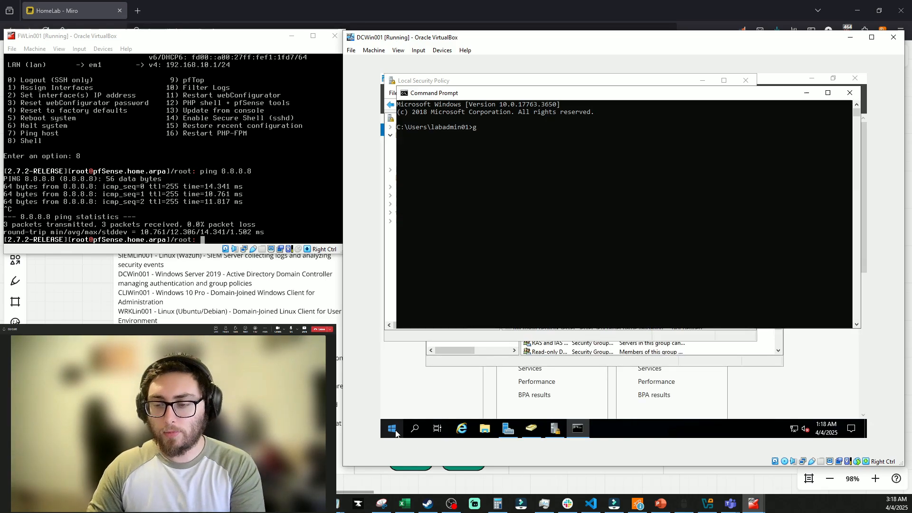
text(gpupdate /force)
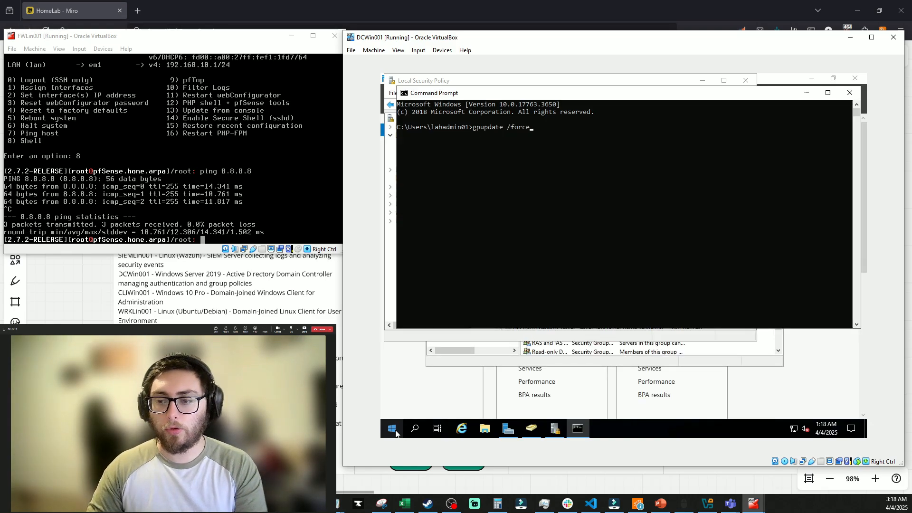
key(Return)
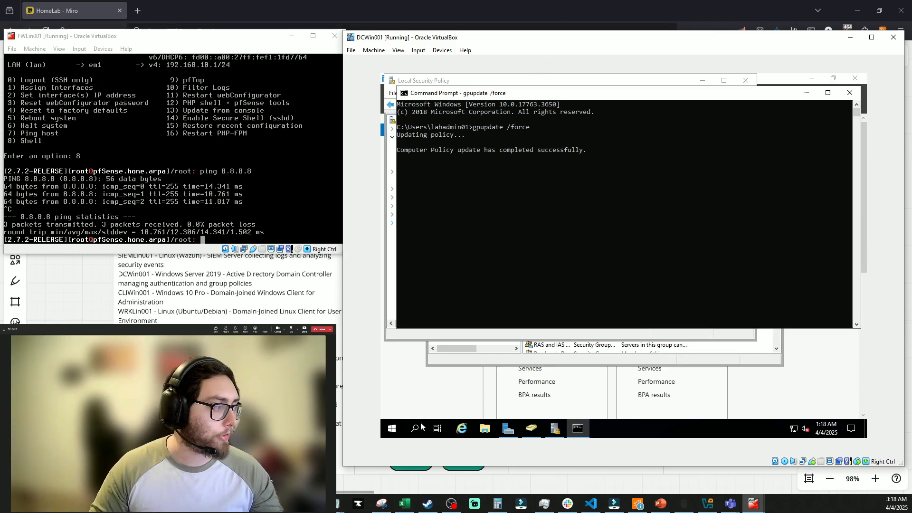
click(392, 428)
click(398, 404)
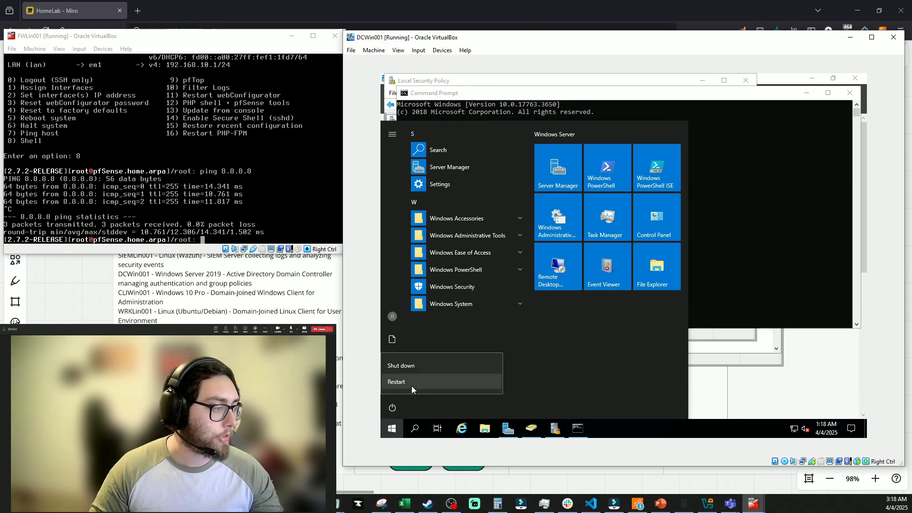
Restart the server and sign back in as Lab Admin with its password
click(409, 383)
click(521, 381)
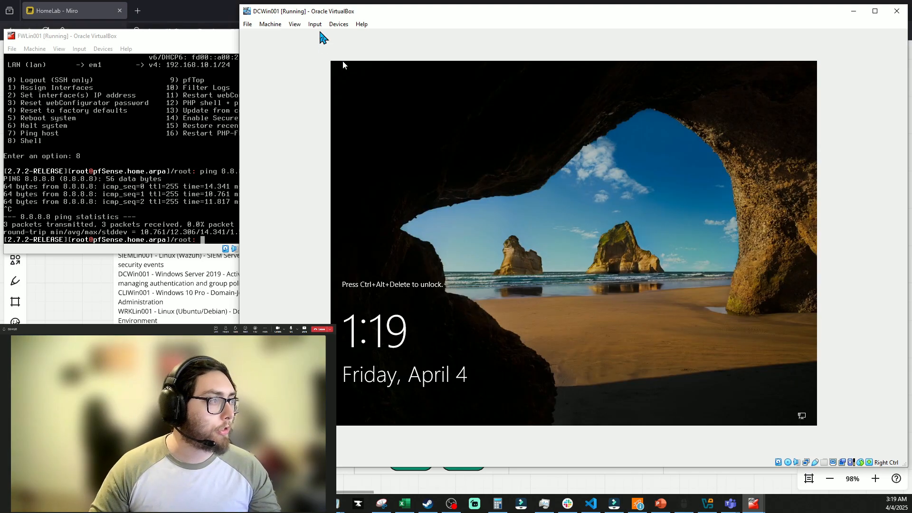
click(316, 25)
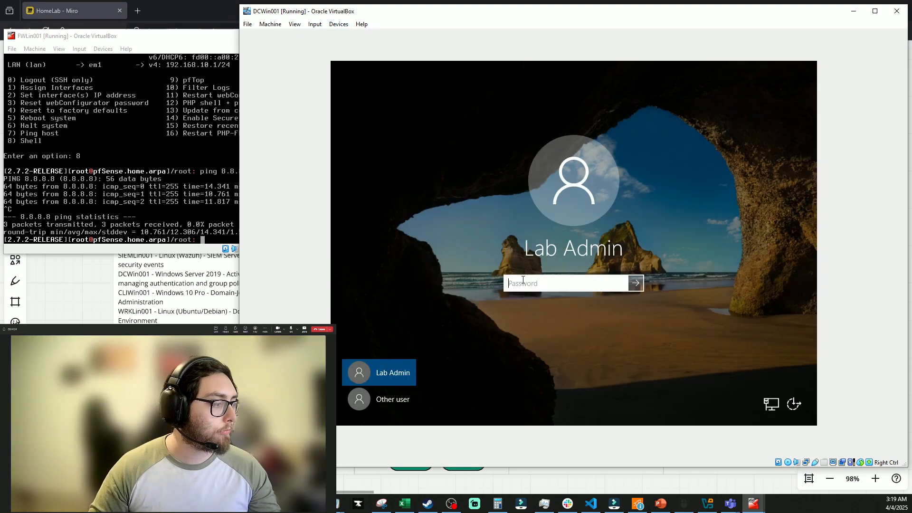
text(P@ssw0rd)
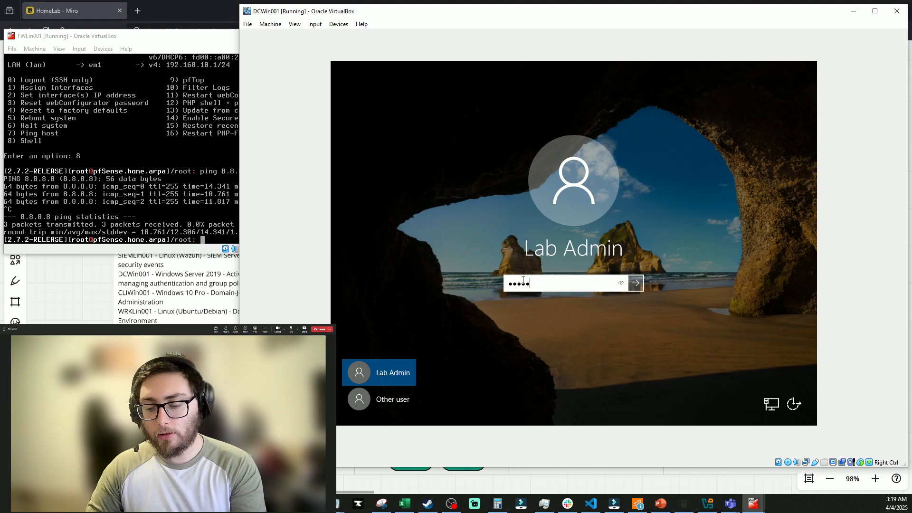
key(Return)
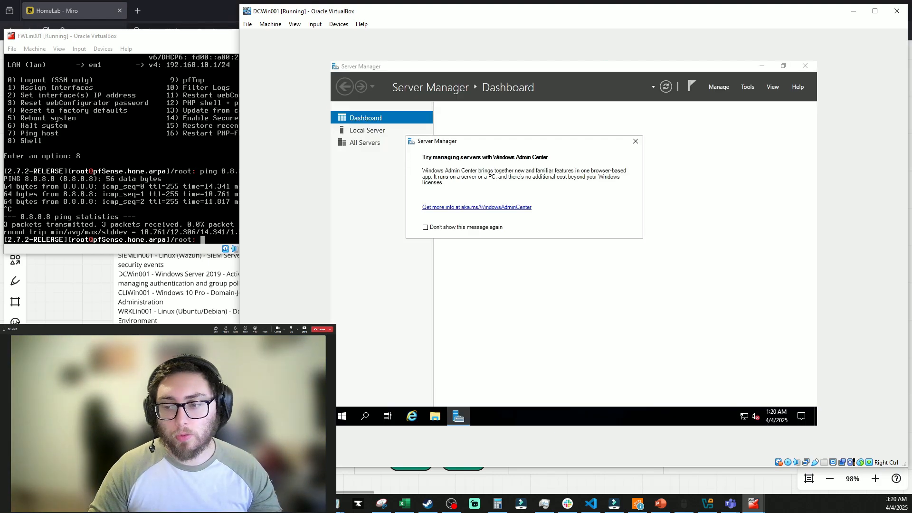
click(635, 141)
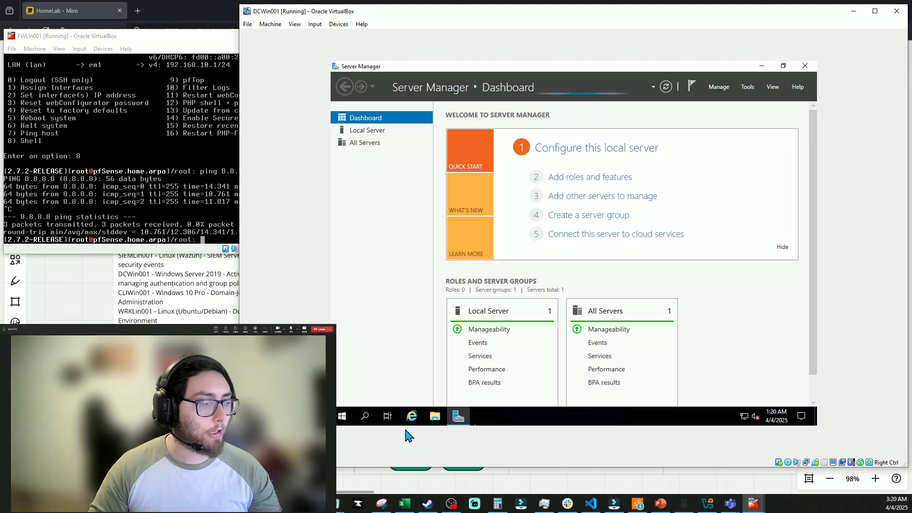
Sign out, attempt a slothlab\Administrator sign-in, then return to the Lab Admin account
click(340, 417)
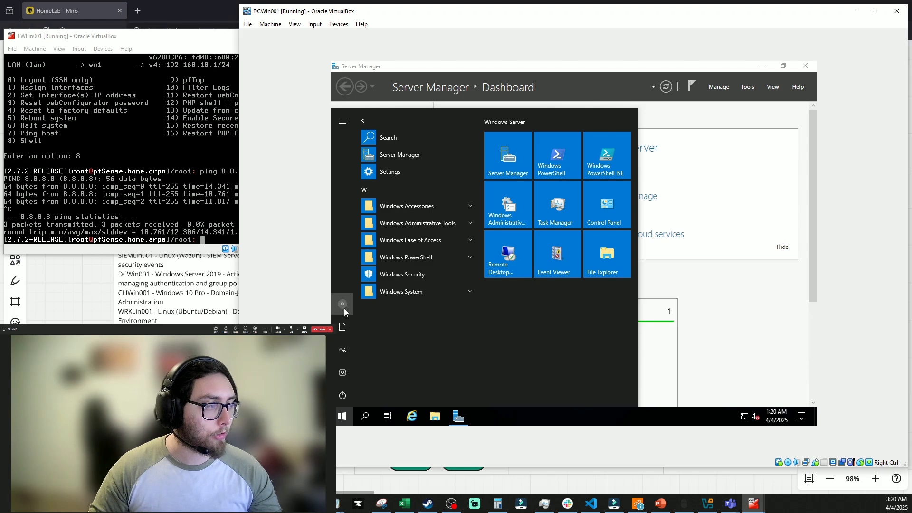
click(343, 305)
click(350, 280)
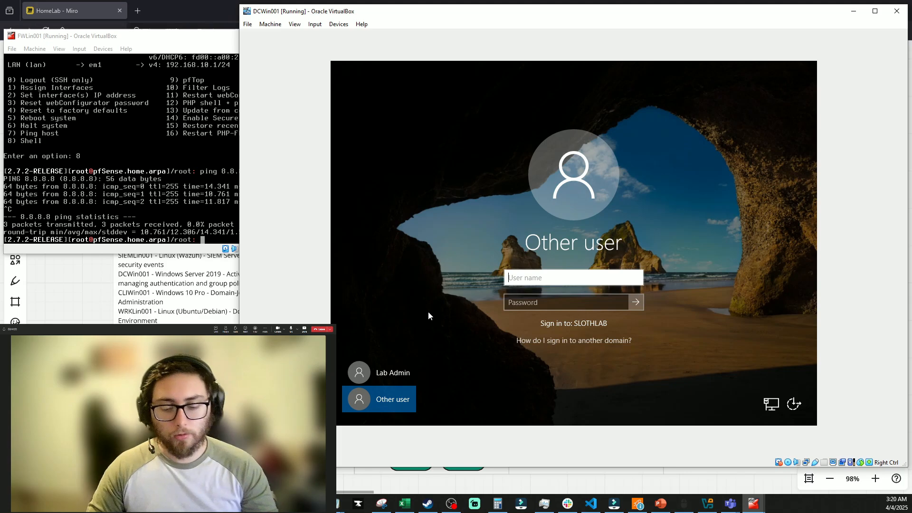
text(slothla)
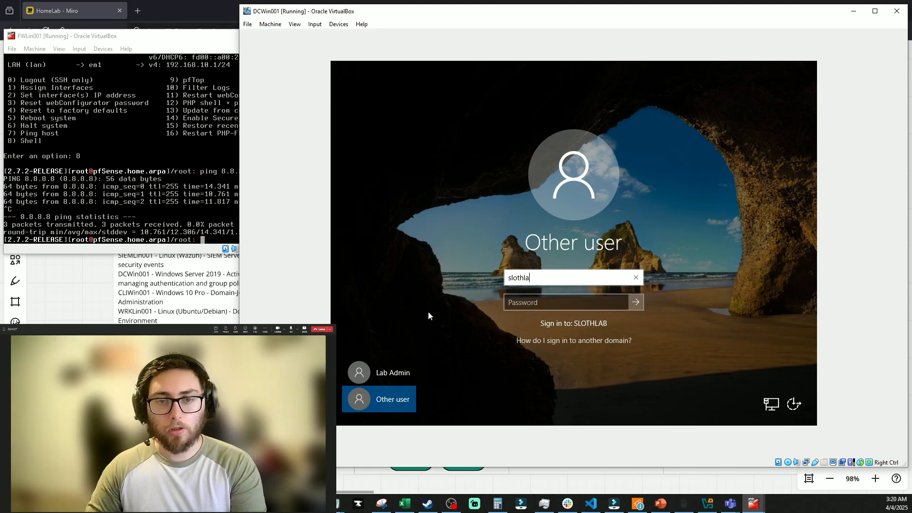
text(b\Administrator)
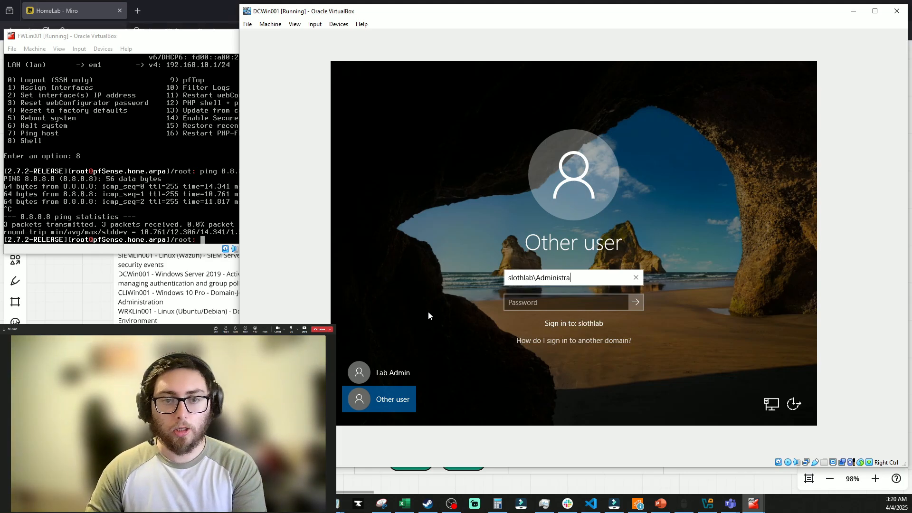
key(Tab)
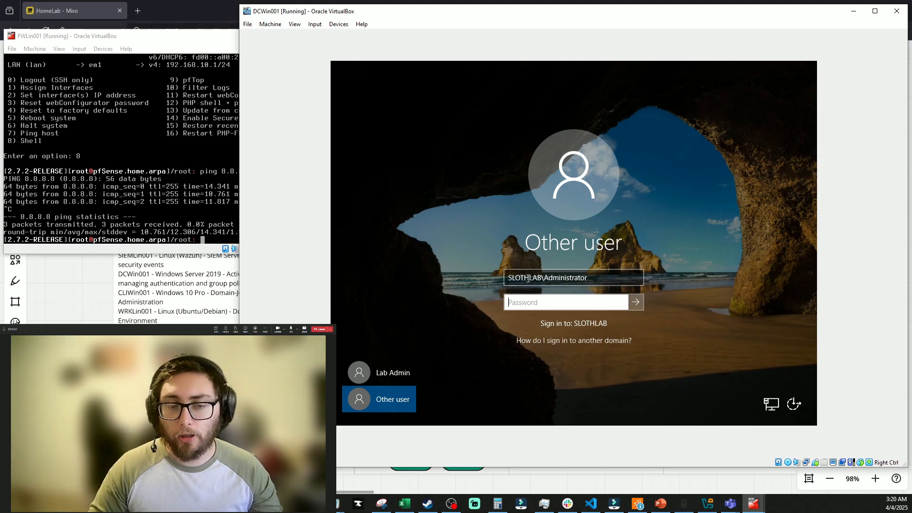
click(541, 277)
key(ctrl+a)
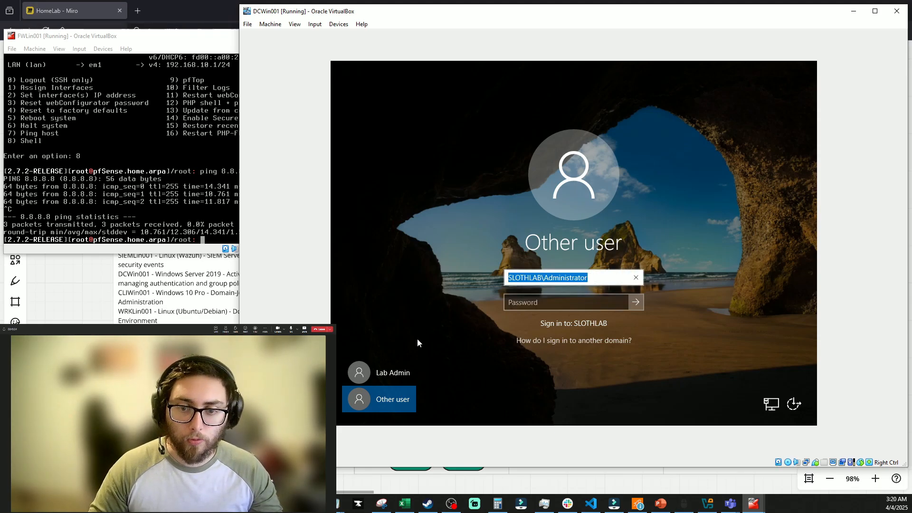
click(383, 362)
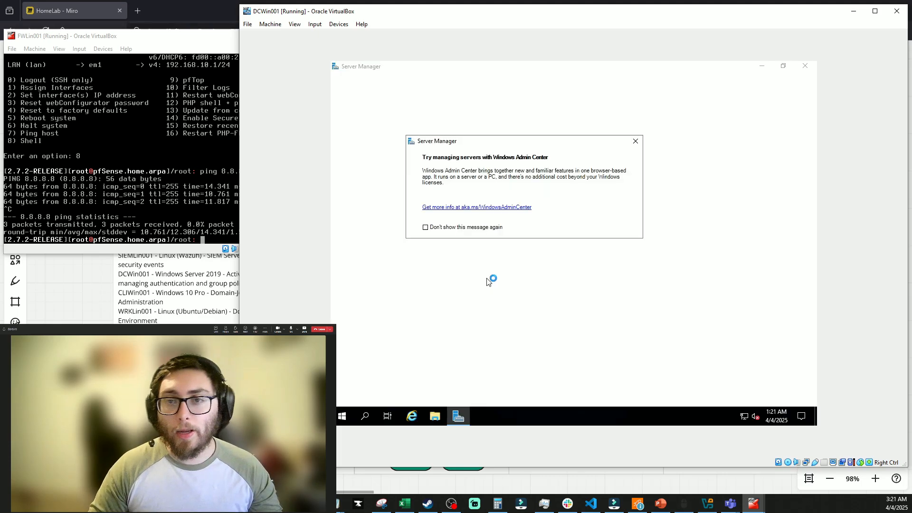
click(635, 141)
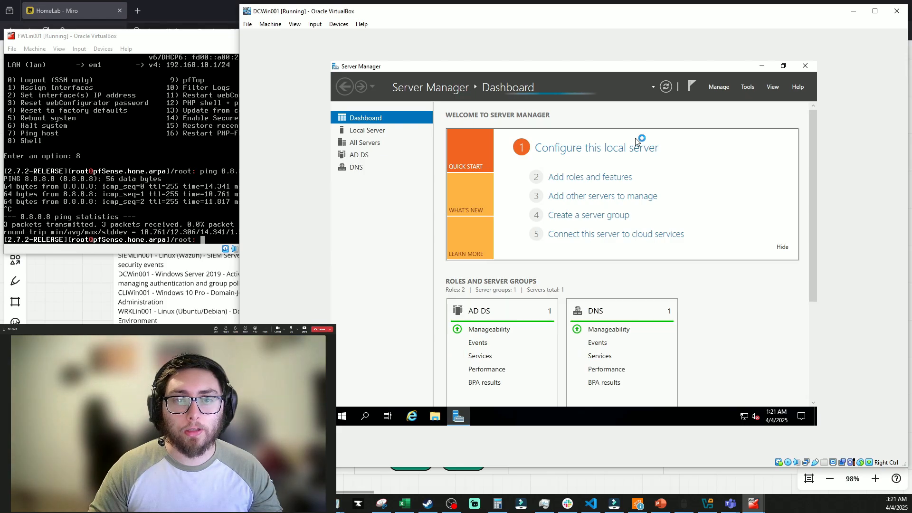